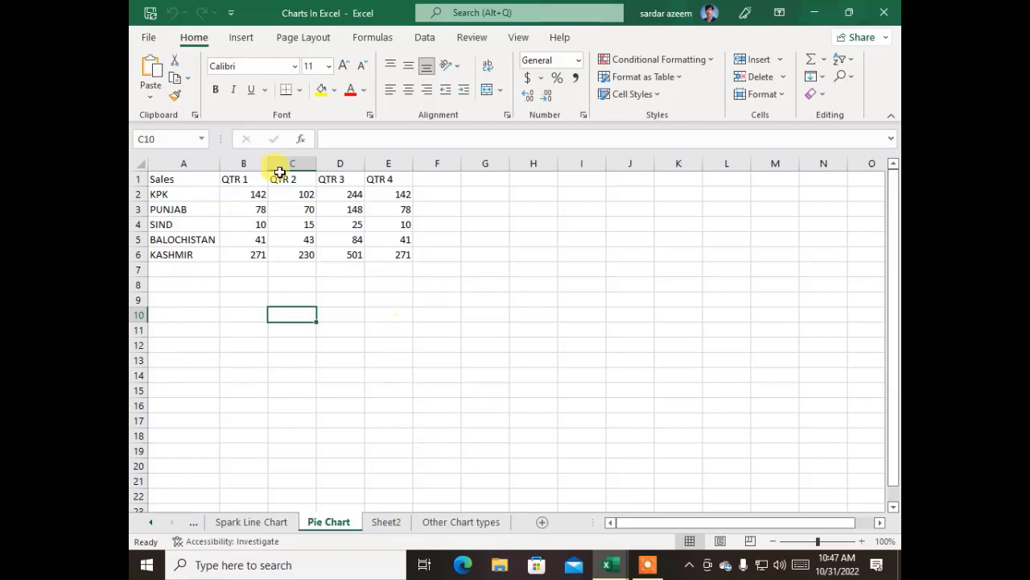
# Open the Other Chart types sheet and examine the monthly fruit table, selecting its full range A1:F13.
pyautogui.click(233, 42)
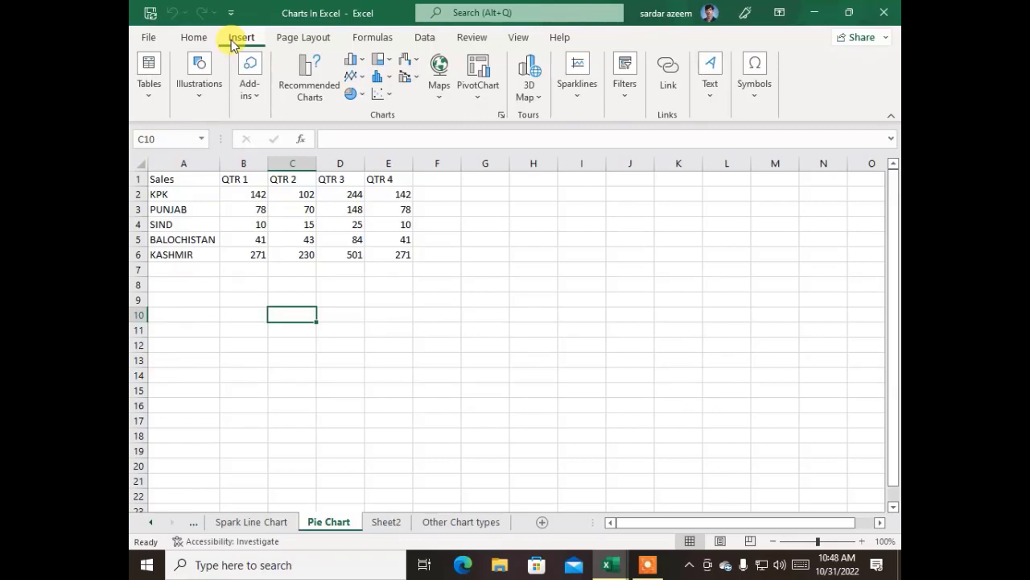
pyautogui.click(443, 521)
pyautogui.click(257, 345)
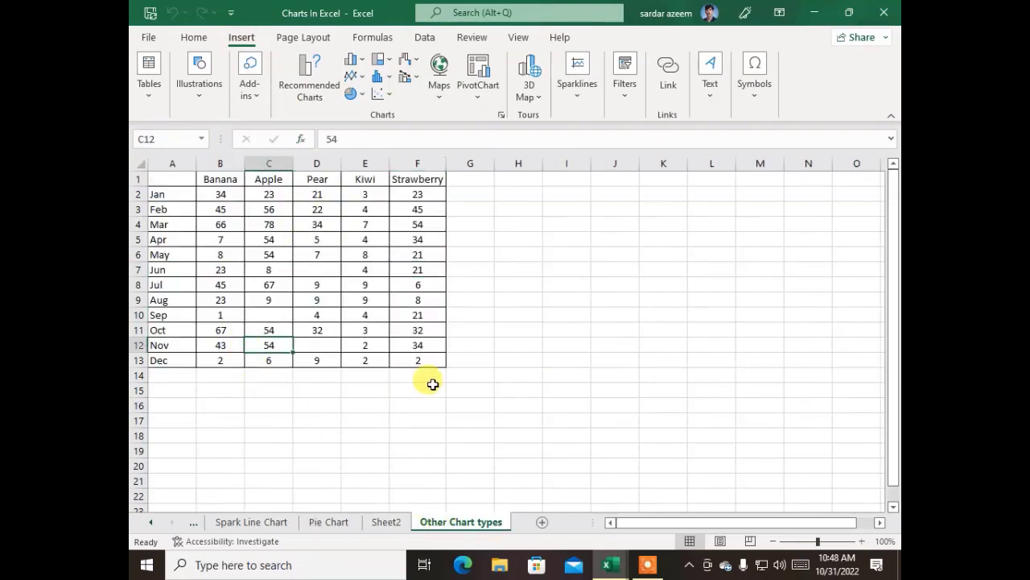
pyautogui.moveTo(434, 360); pyautogui.dragTo(138, 180)
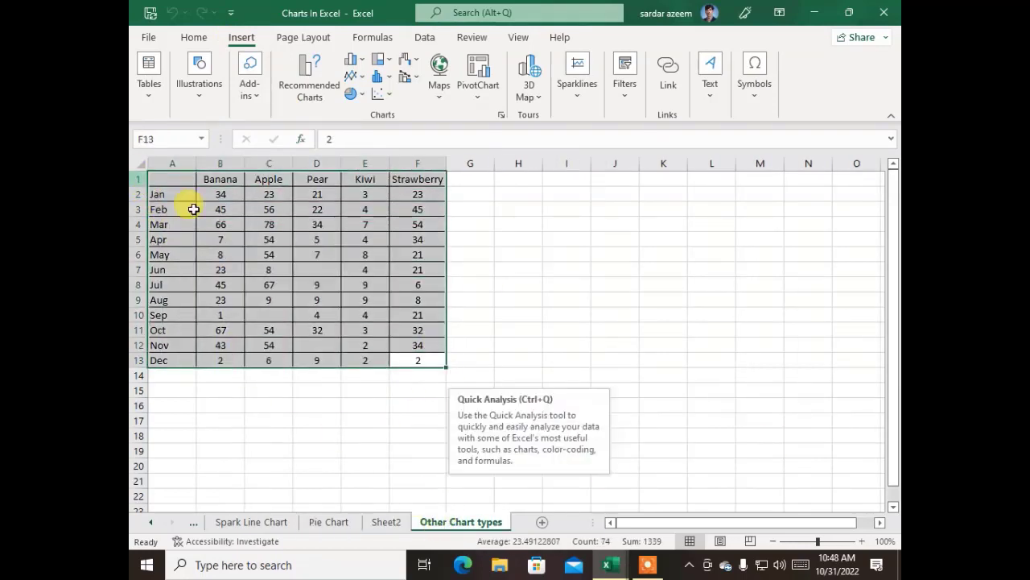
pyautogui.click(520, 541)
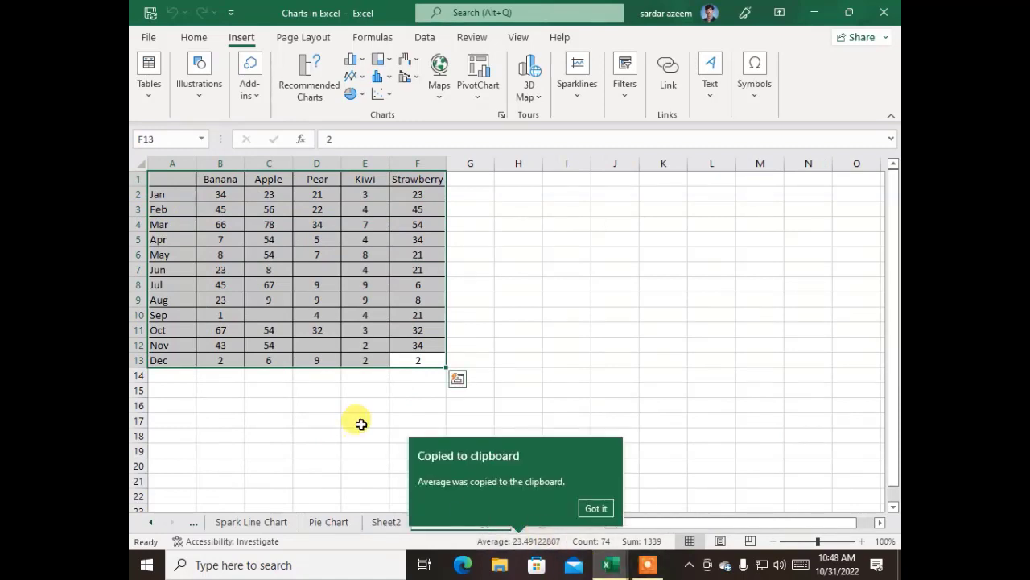
pyautogui.click(329, 400)
pyautogui.click(311, 328)
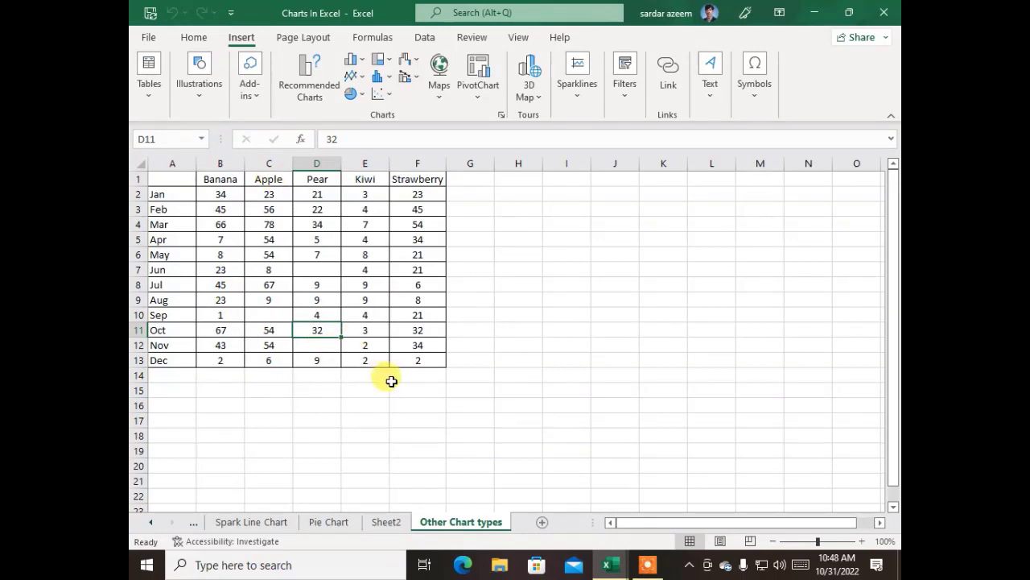
pyautogui.click(409, 358)
pyautogui.click(316, 254)
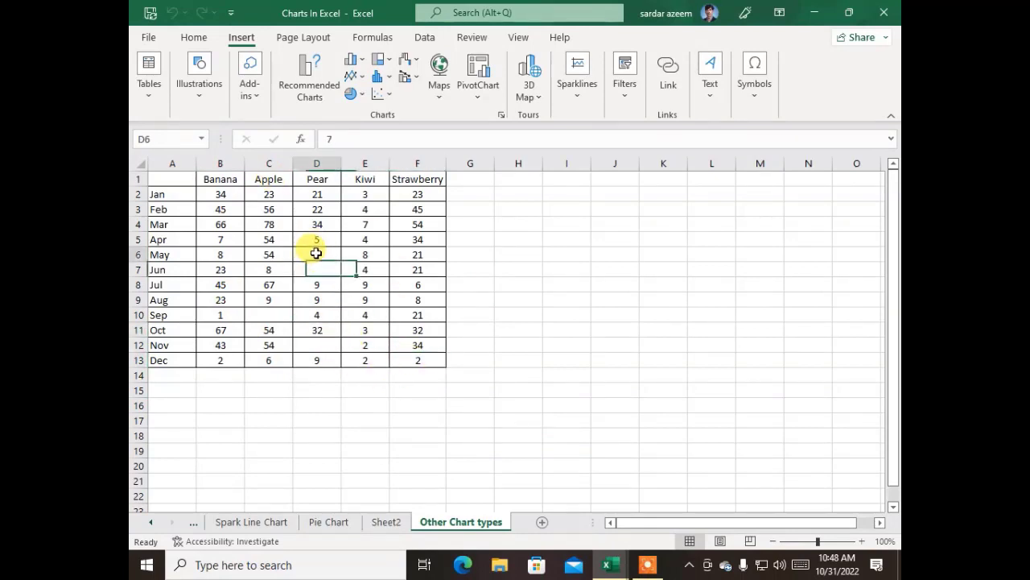
# Fill the empty Pear cells in the fruit table with 60 for Jun and 45 for Nov.
pyautogui.click(314, 269)
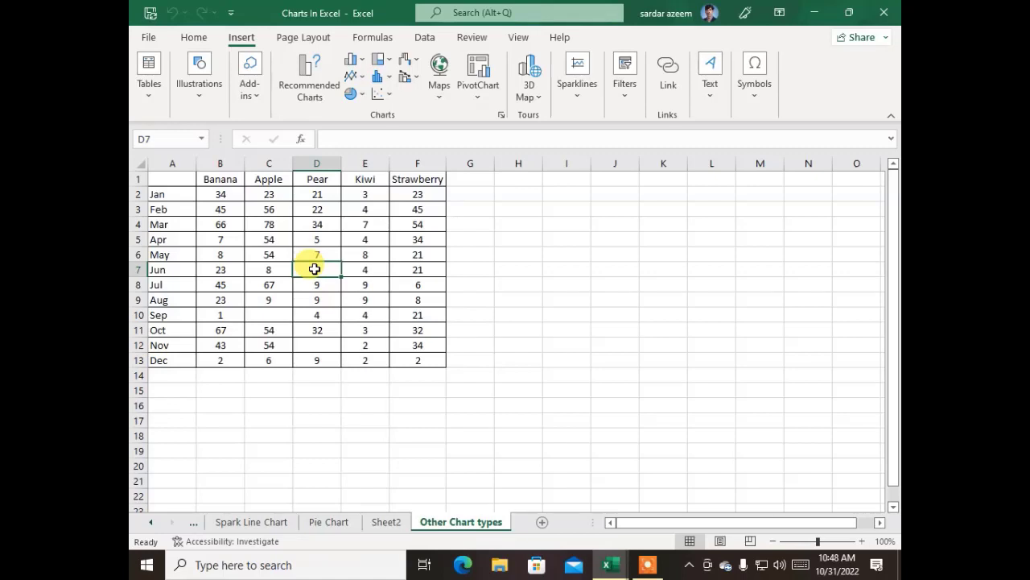
pyautogui.write('60')
pyautogui.press('Down')
pyautogui.press('Down')
pyautogui.press('Down')
pyautogui.press('Down')
pyautogui.press('Down')
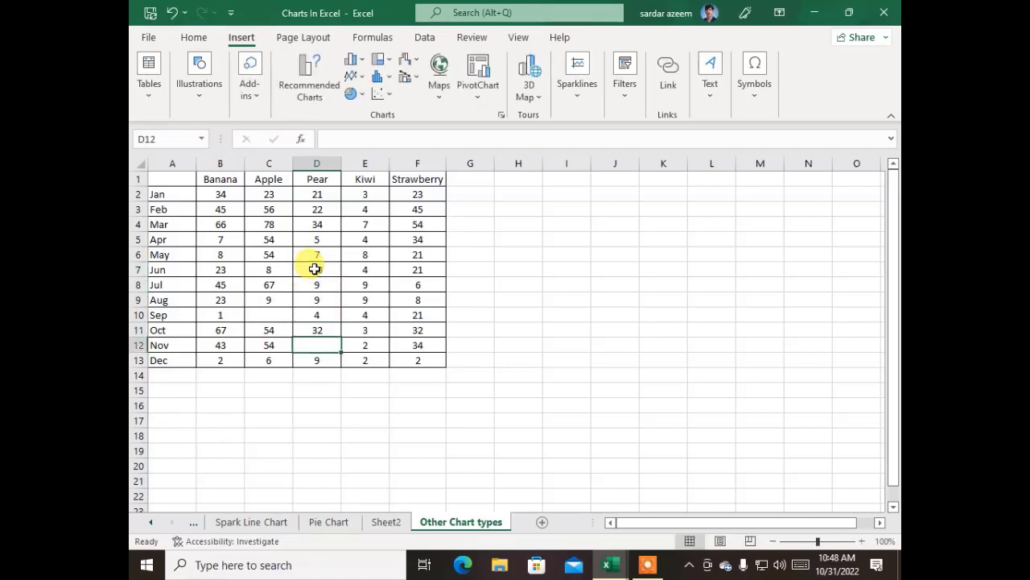
pyautogui.write('45')
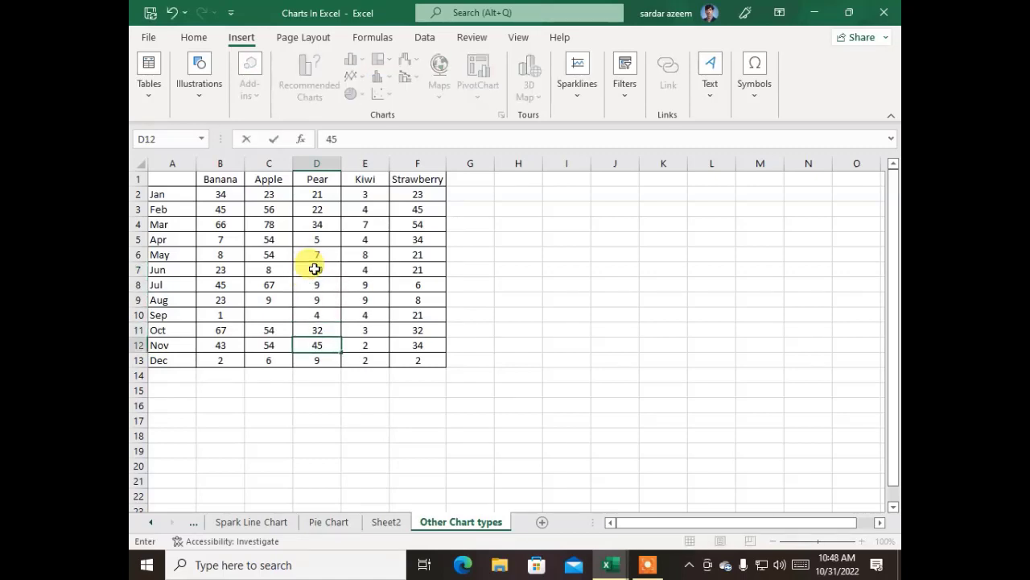
pyautogui.press('Return')
# Fill the empty Apple cell for Sep in the fruit table with 12.
pyautogui.press('Up')
pyautogui.press('Up')
pyautogui.press('Up')
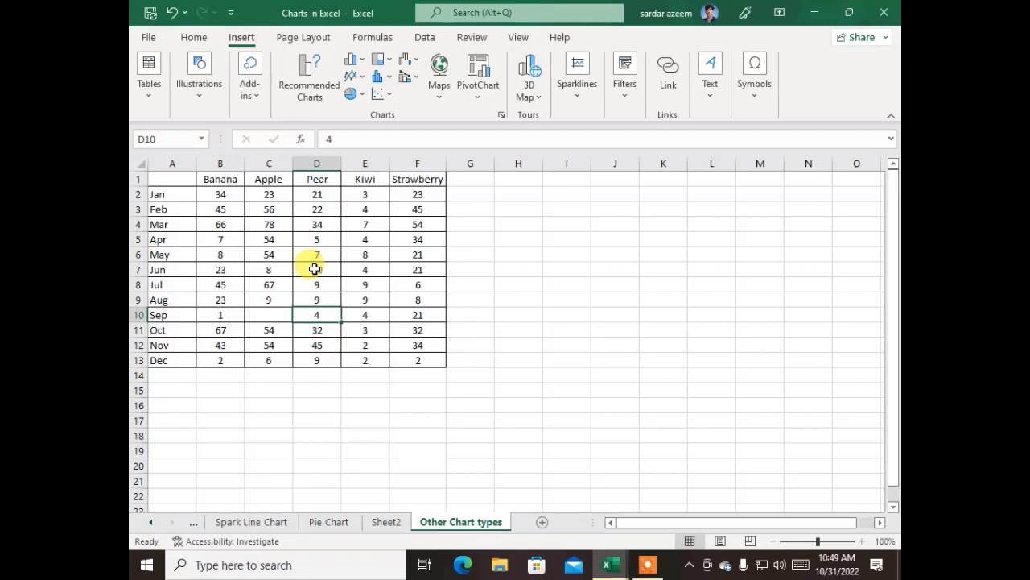
pyautogui.press('Left')
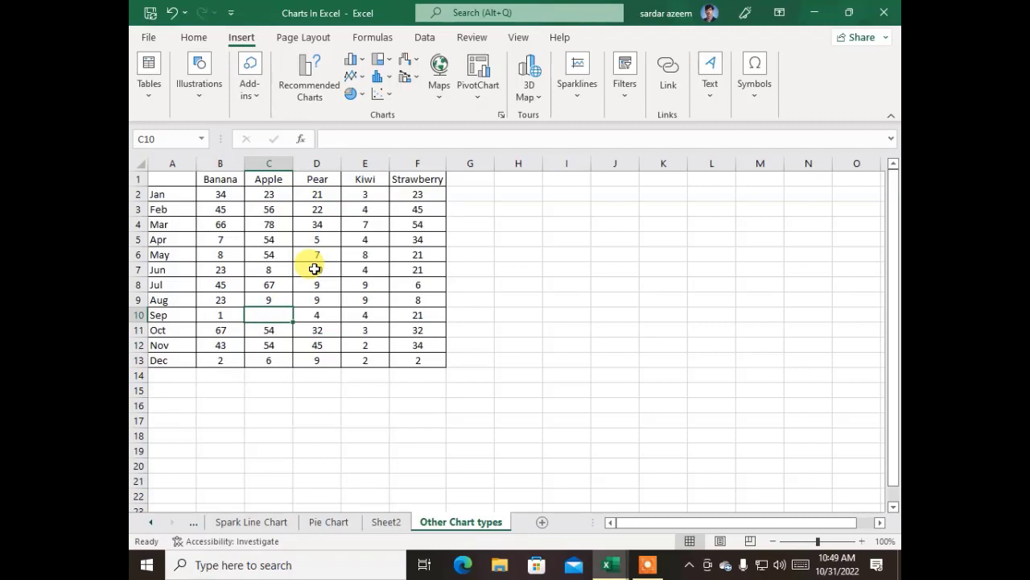
pyautogui.write('12')
pyautogui.press('Right')
pyautogui.press('Right')
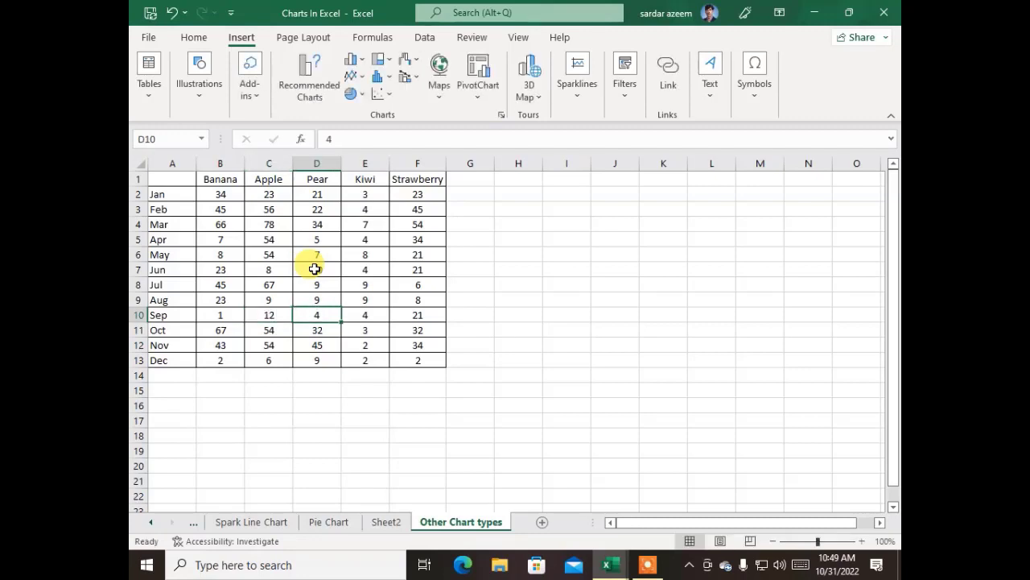
pyautogui.press('Right')
pyautogui.press('Up')
pyautogui.press('Up')
pyautogui.press('Up')
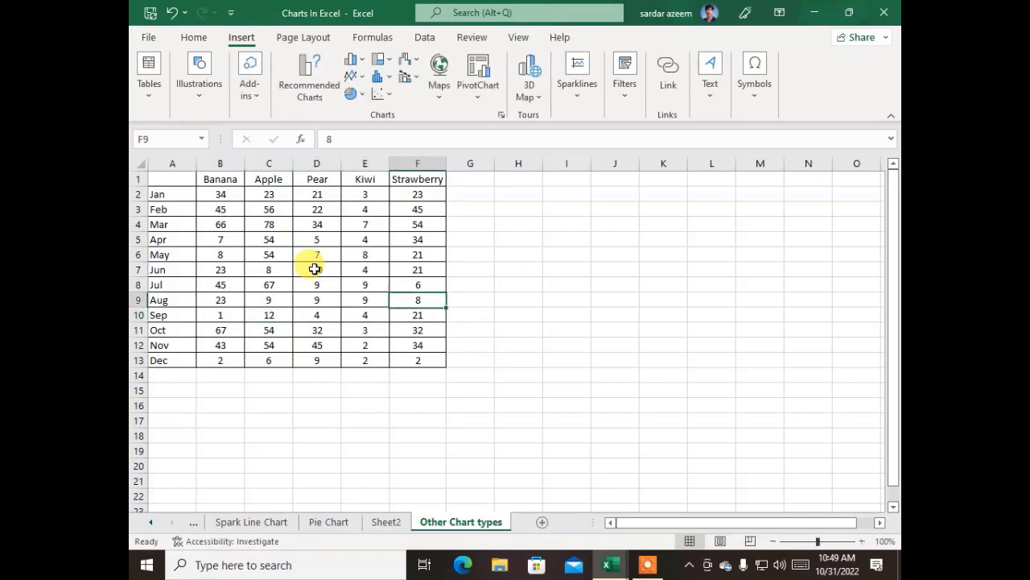
pyautogui.press('Up')
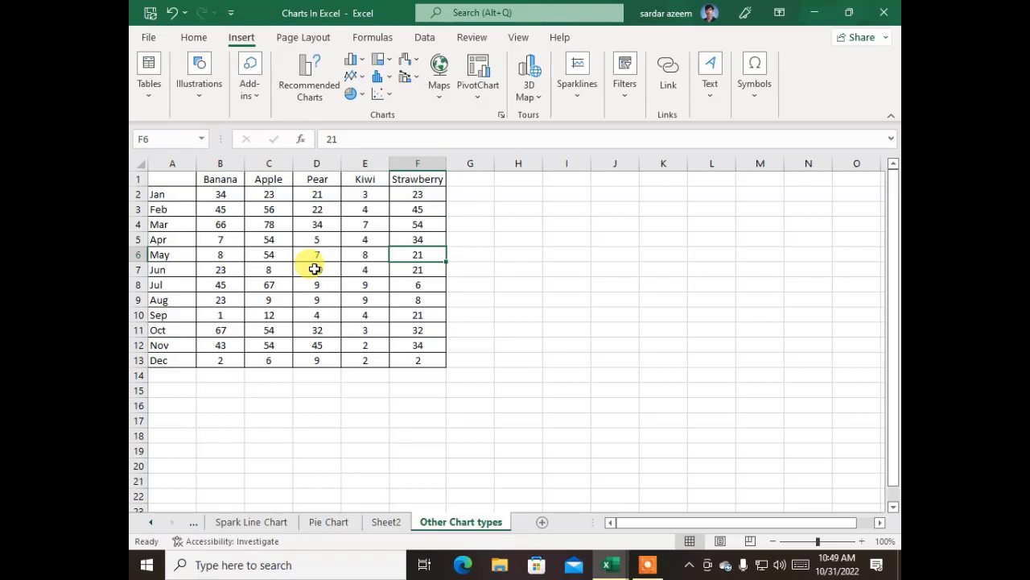
# Open Sheet2 and examine the student marks table, selecting its full range A1:K11.
pyautogui.click(390, 523)
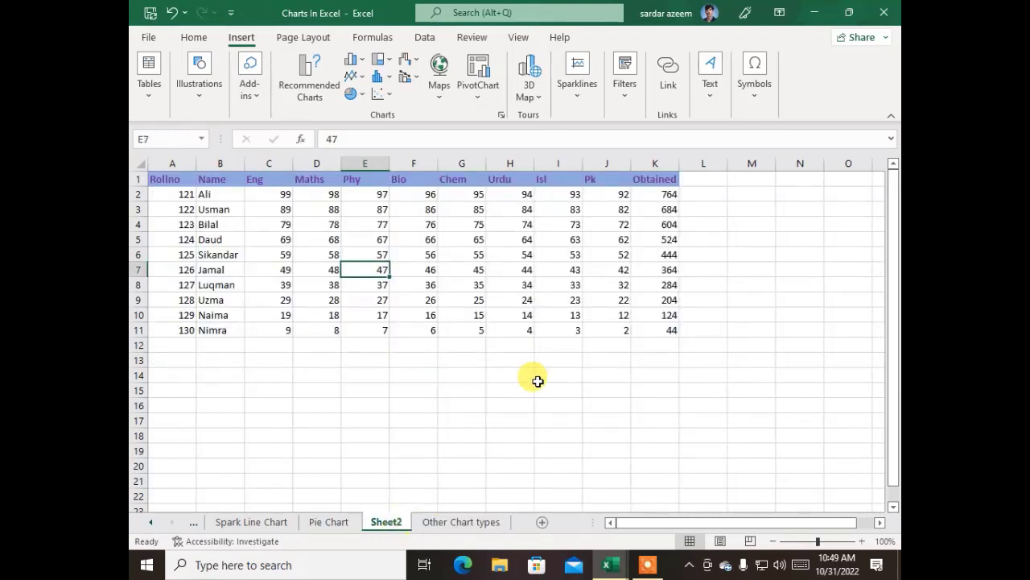
pyautogui.click(635, 416)
pyautogui.click(662, 328)
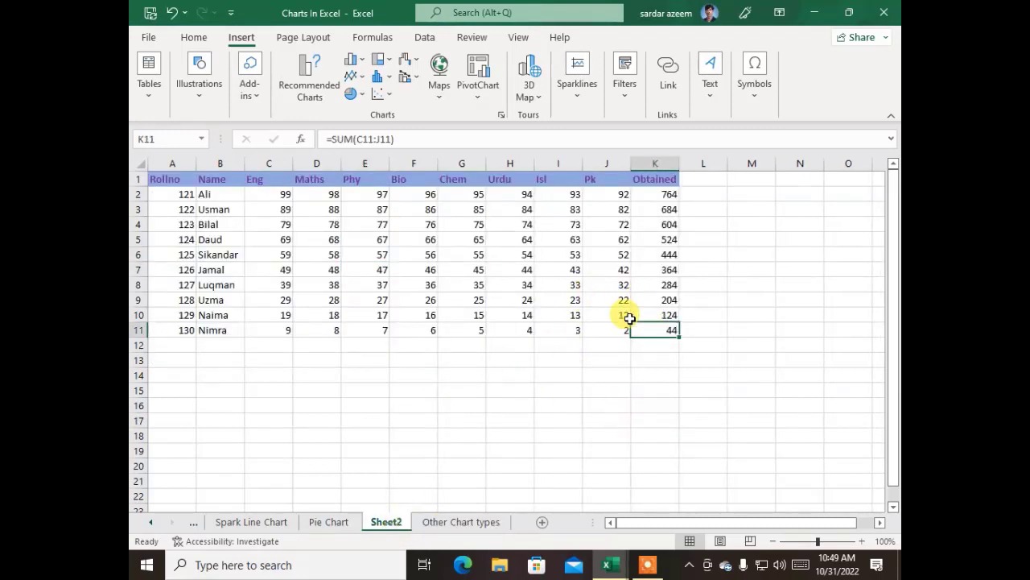
pyautogui.moveTo(654, 330); pyautogui.dragTo(165, 179)
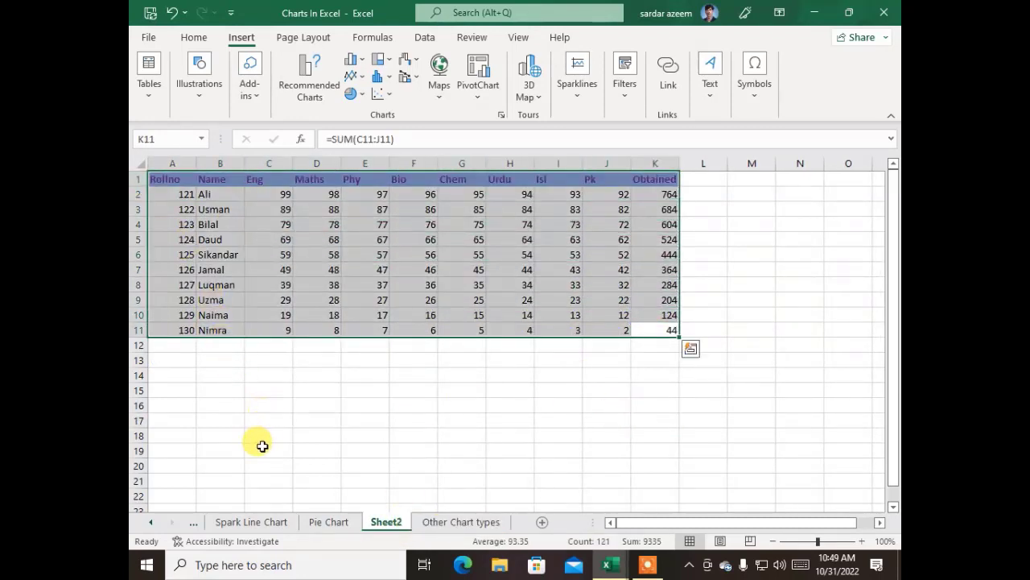
pyautogui.click(274, 407)
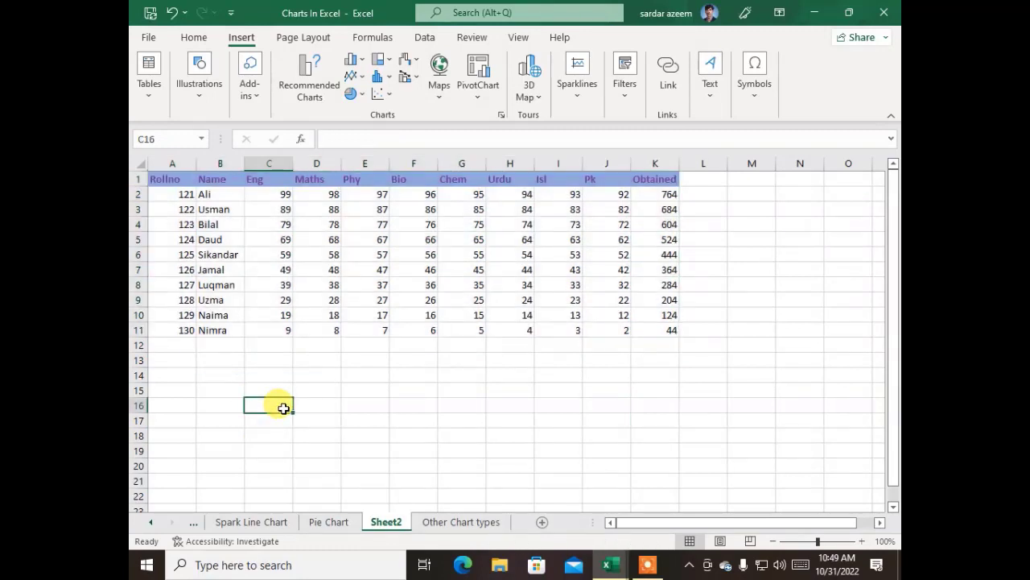
pyautogui.click(378, 236)
pyautogui.click(562, 347)
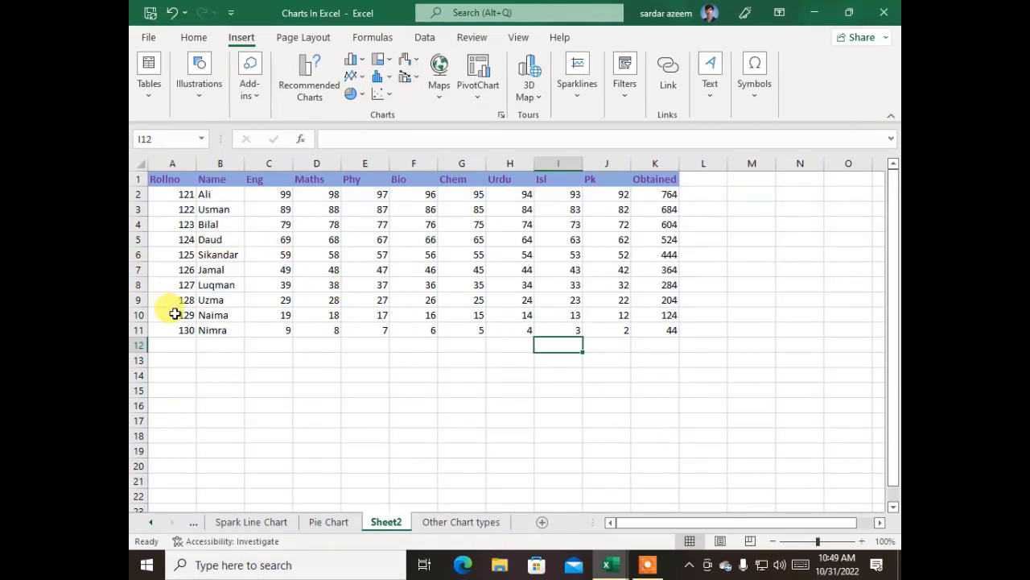
# Clear the Rollno header and all roll numbers from A1:A11 in the marks table.
pyautogui.moveTo(173, 329); pyautogui.dragTo(162, 157)
pyautogui.click(159, 371)
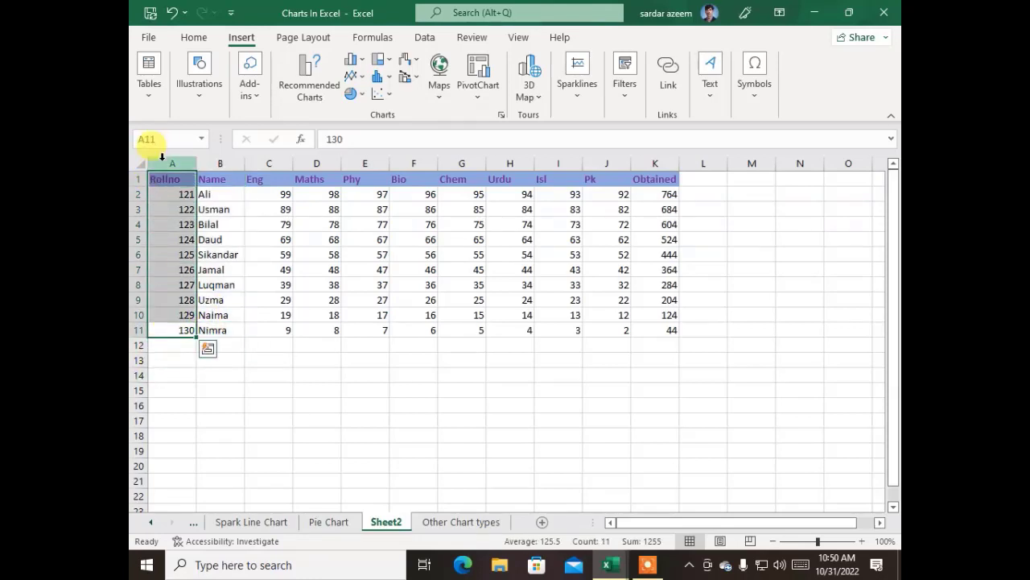
pyautogui.press('Delete')
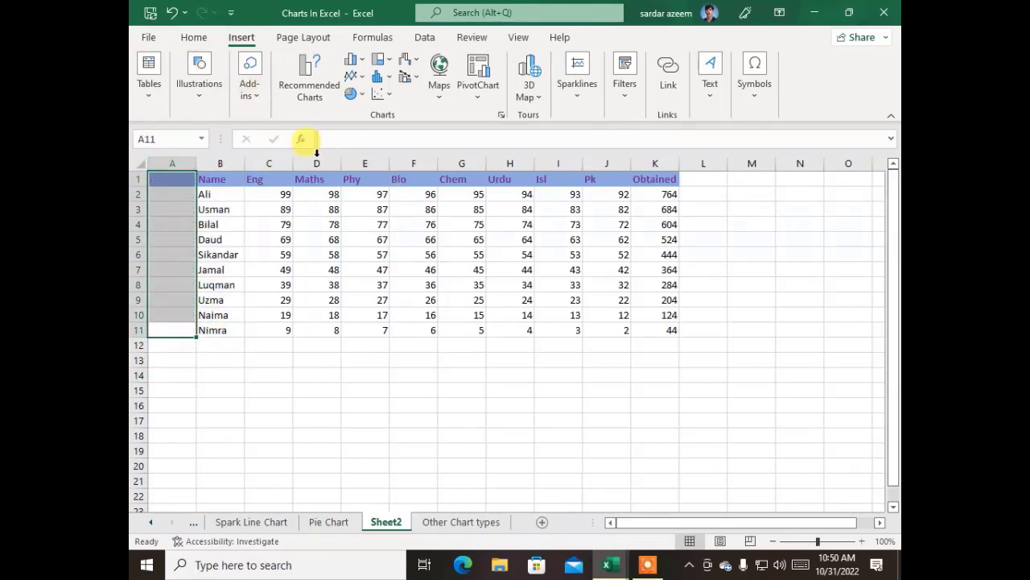
pyautogui.click(331, 238)
pyautogui.click(409, 254)
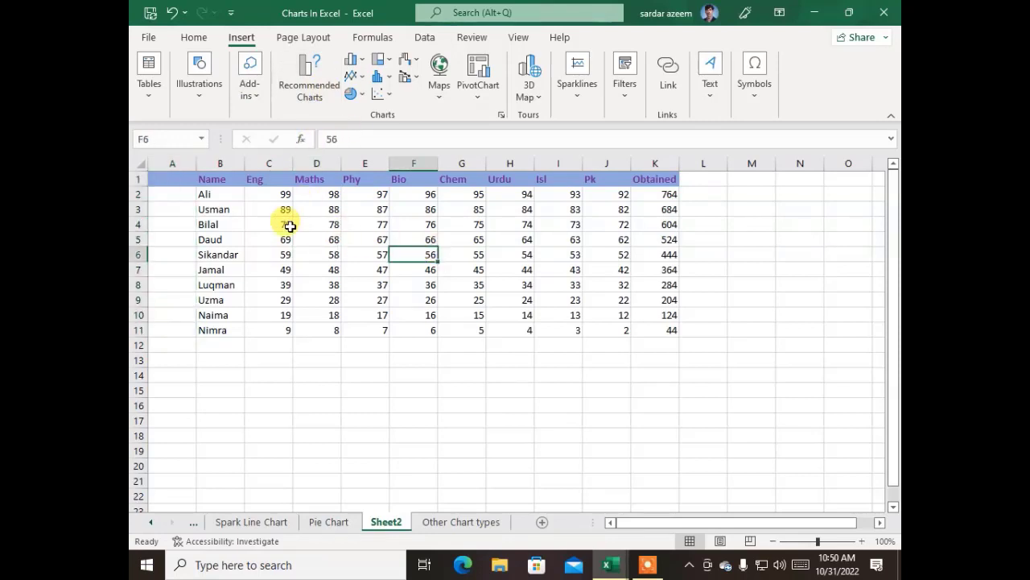
# Delete the empty cell A1, shifting the marks table's header cells left.
pyautogui.click(182, 176)
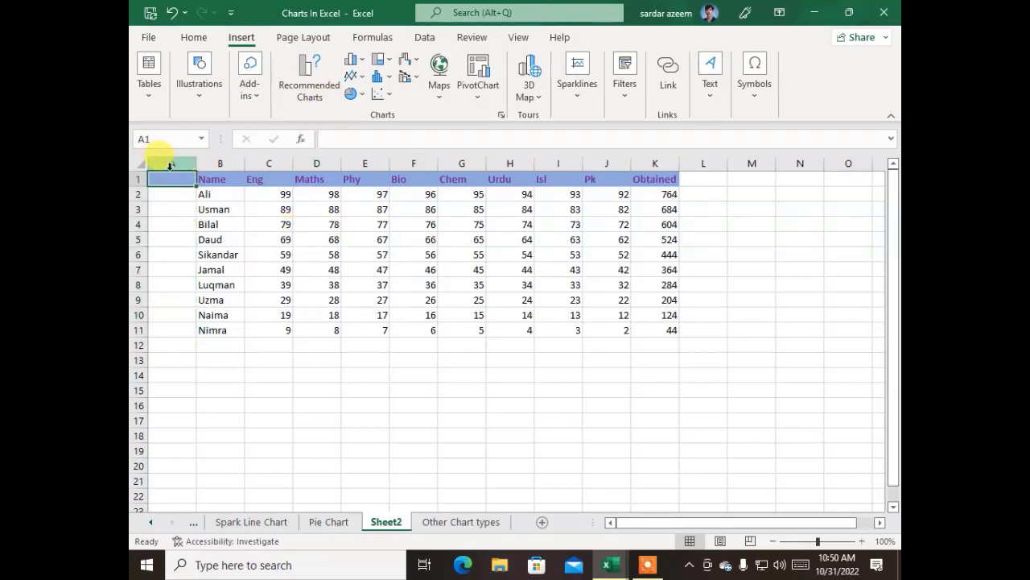
pyautogui.rightClick(170, 165)
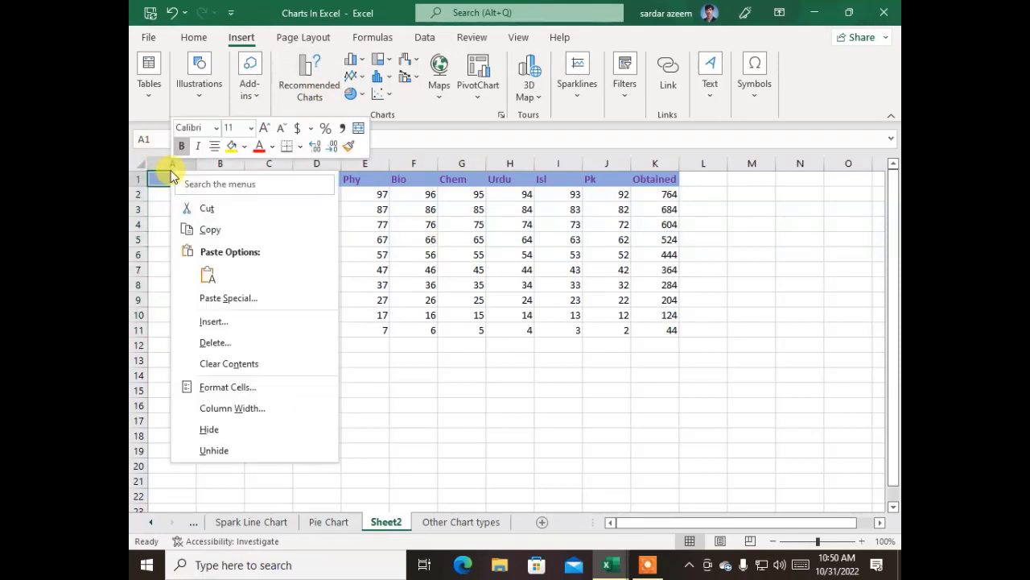
pyautogui.click(214, 342)
pyautogui.click(203, 402)
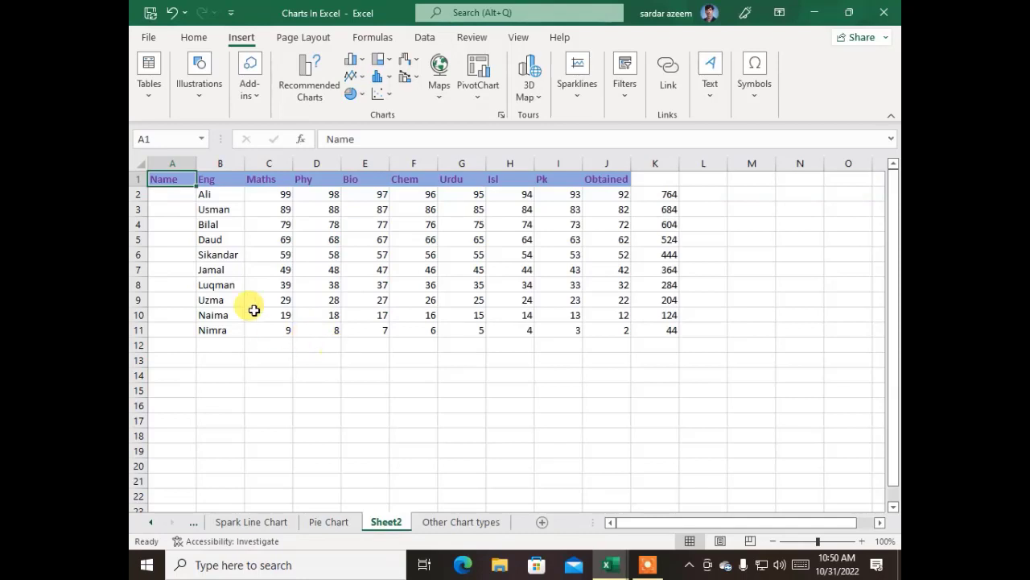
# Copy the student names and marks in B2:K11 and paste them starting at A2, under their matching headers.
pyautogui.moveTo(208, 195); pyautogui.dragTo(652, 330)
pyautogui.hotkey('ctrl', 'c')
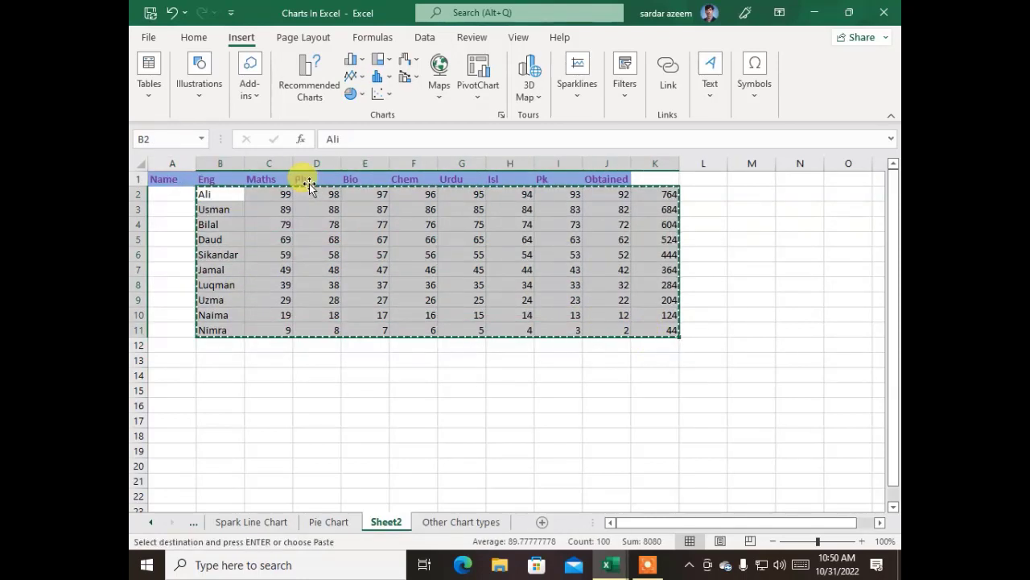
pyautogui.click(161, 193)
pyautogui.press('Return')
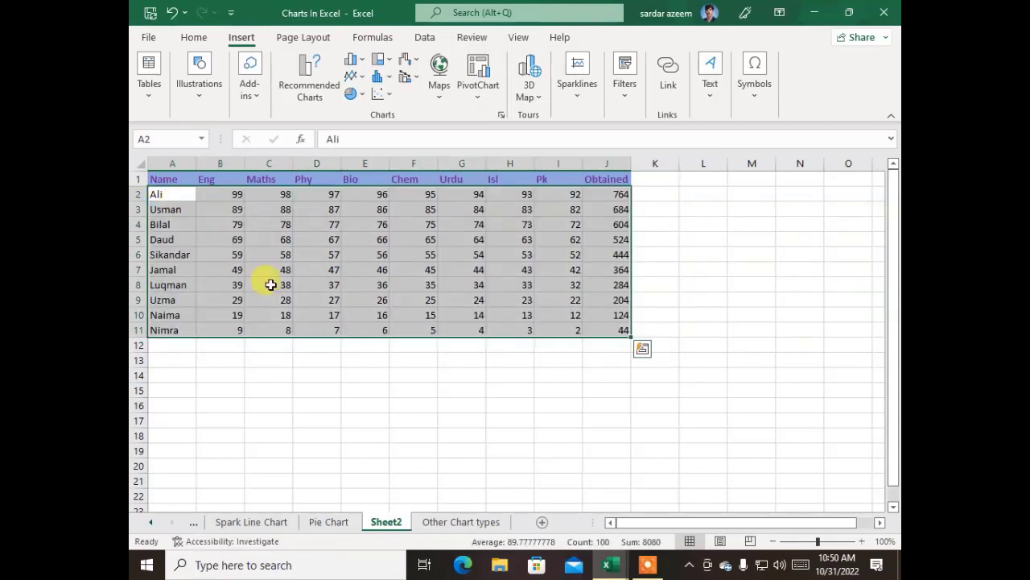
pyautogui.click(367, 414)
pyautogui.click(436, 284)
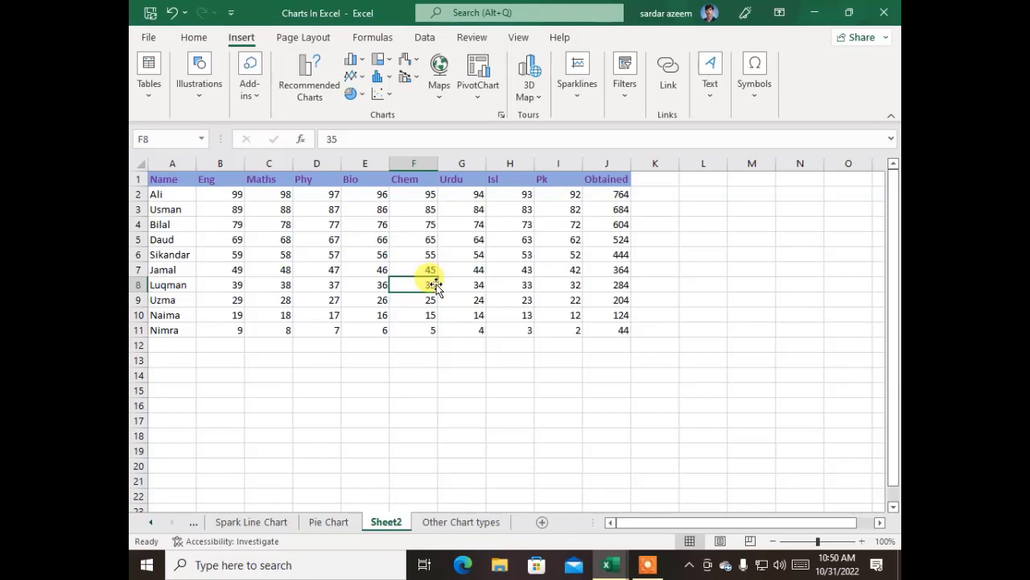
pyautogui.click(319, 255)
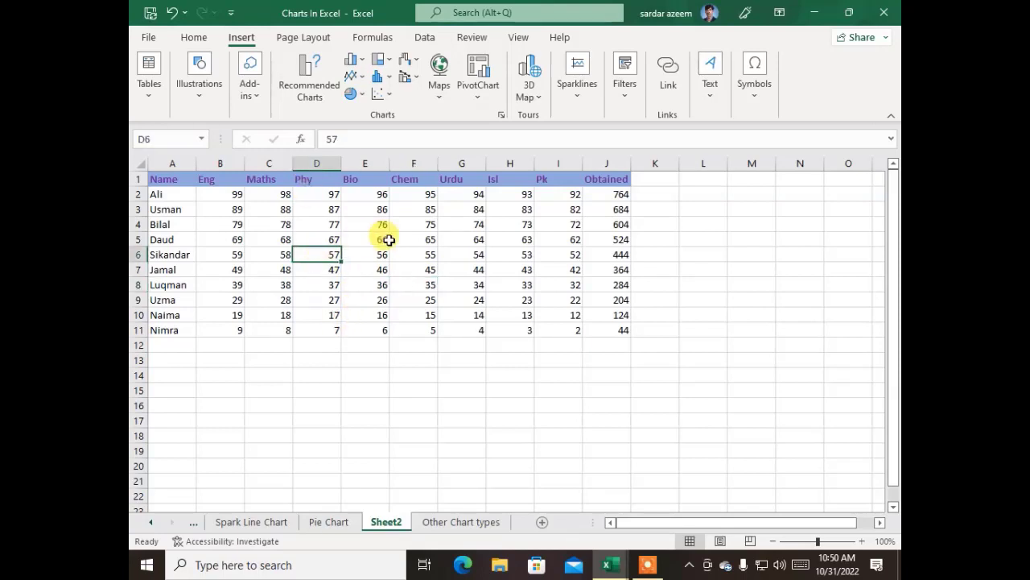
pyautogui.click(385, 238)
pyautogui.click(322, 271)
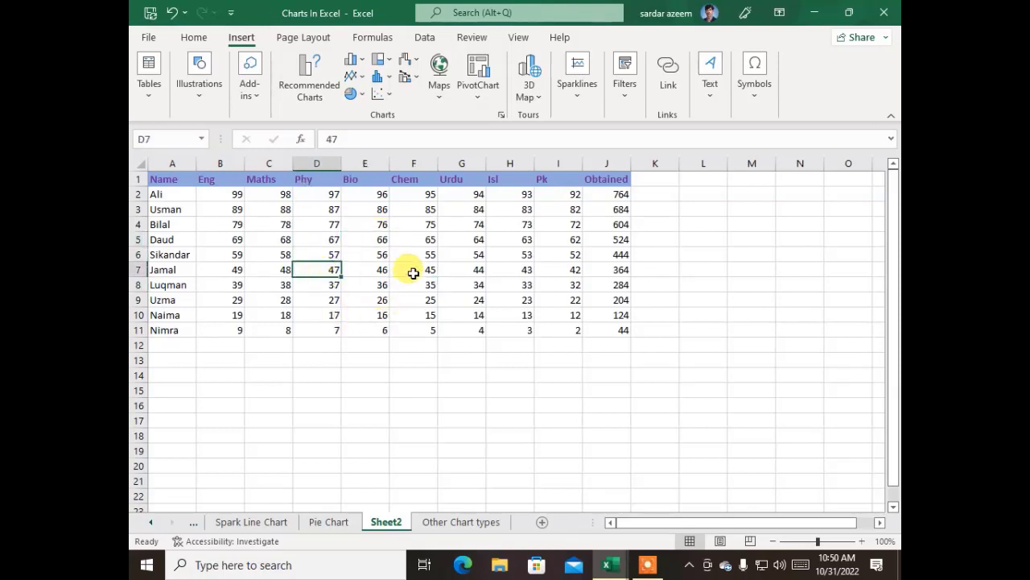
pyautogui.click(370, 256)
pyautogui.click(615, 345)
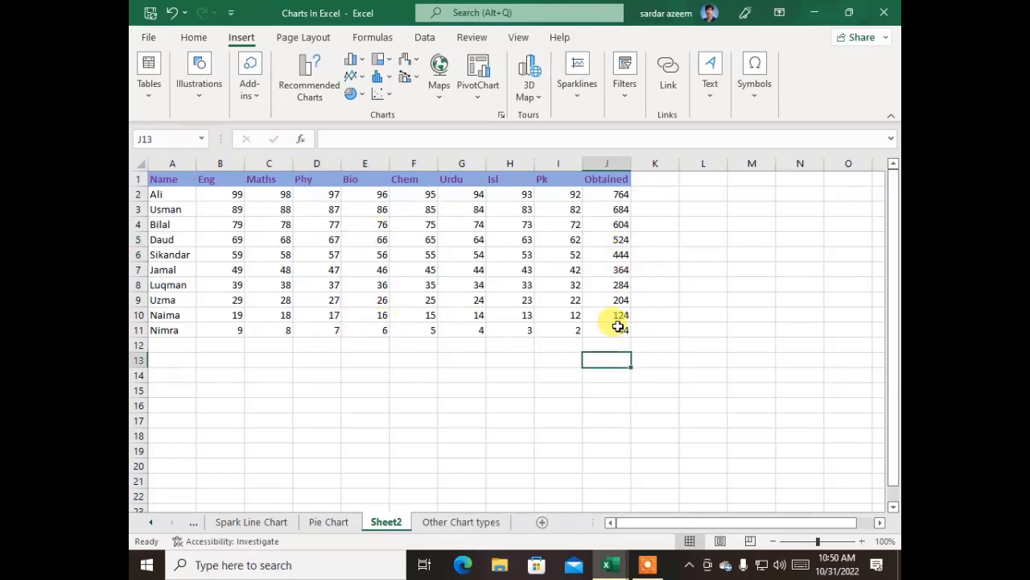
# Open the recommended charts for the marks table and preview the clustered column, stacked column, funnel and Pareto suggestions.
pyautogui.click(621, 329)
pyautogui.hotkey('ctrl', 'a')
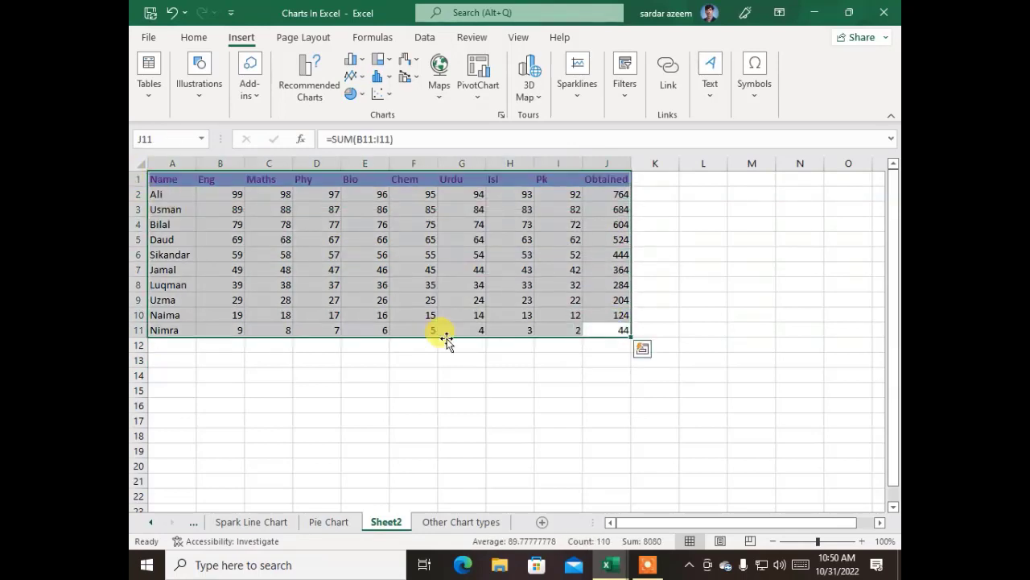
pyautogui.click(346, 252)
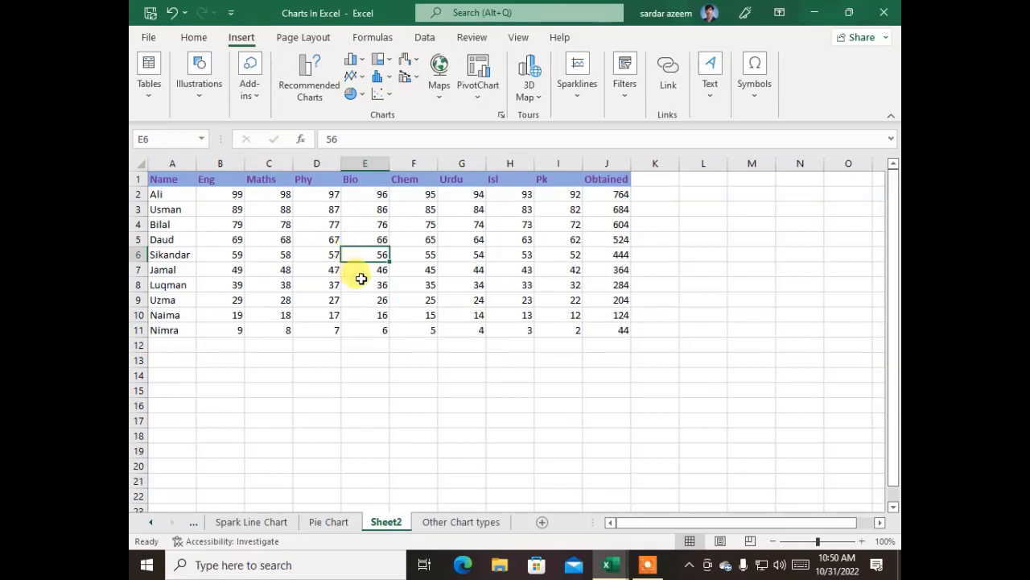
pyautogui.click(306, 99)
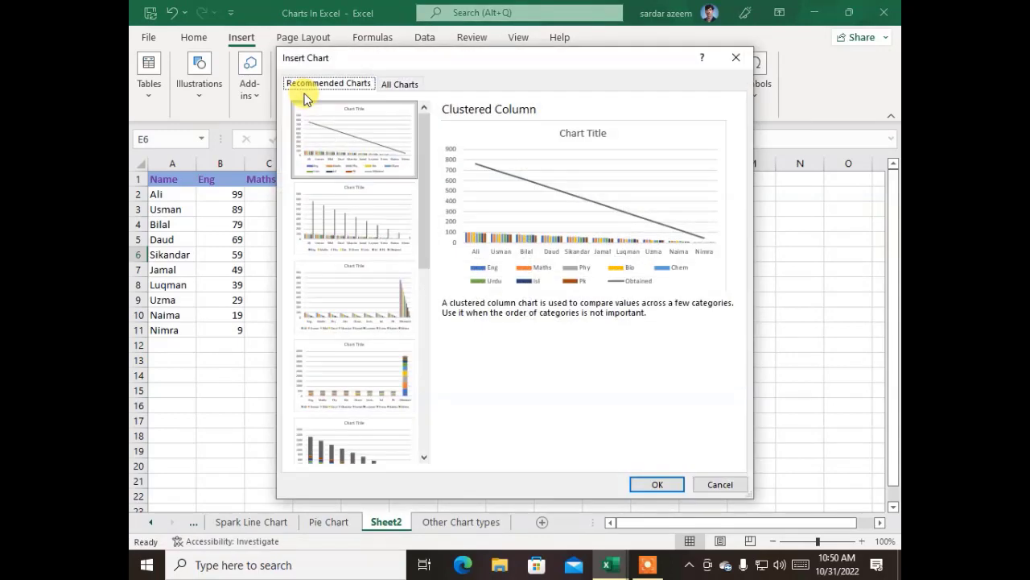
pyautogui.click(341, 223)
pyautogui.click(342, 318)
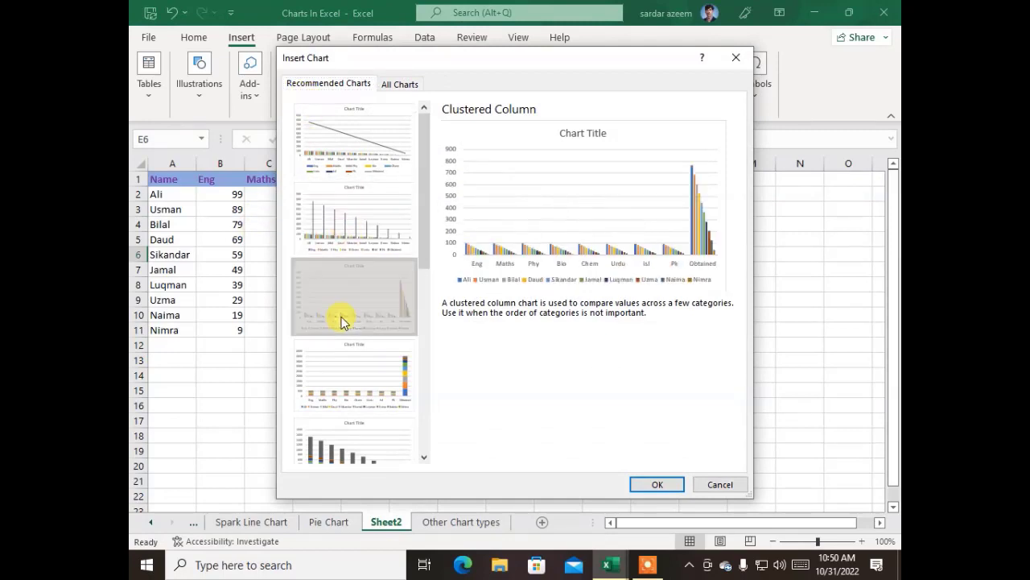
pyautogui.click(350, 378)
pyautogui.click(339, 427)
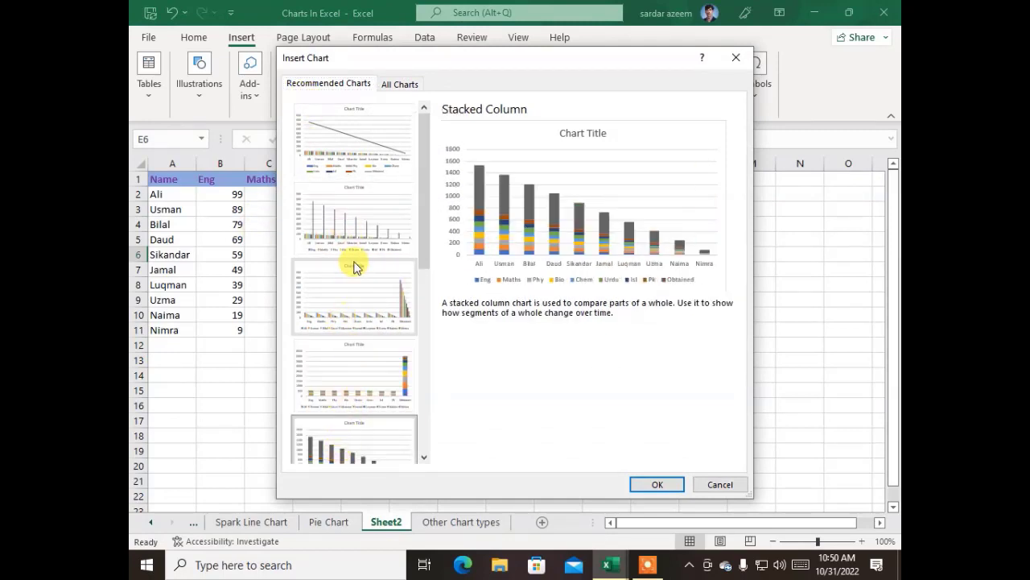
pyautogui.scroll(-5, 357, 263)
pyautogui.click(338, 201)
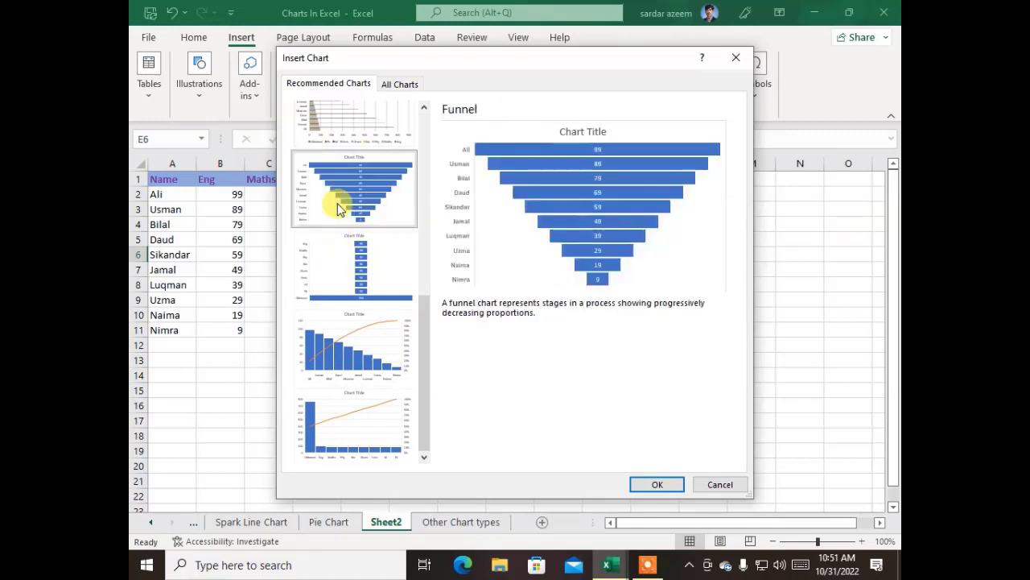
pyautogui.click(358, 299)
pyautogui.click(347, 346)
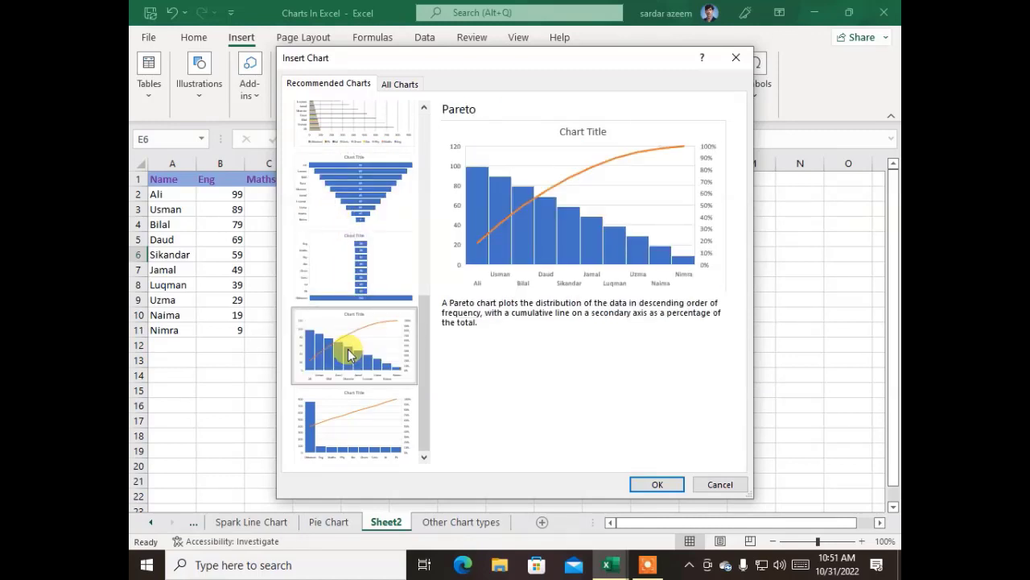
pyautogui.click(355, 439)
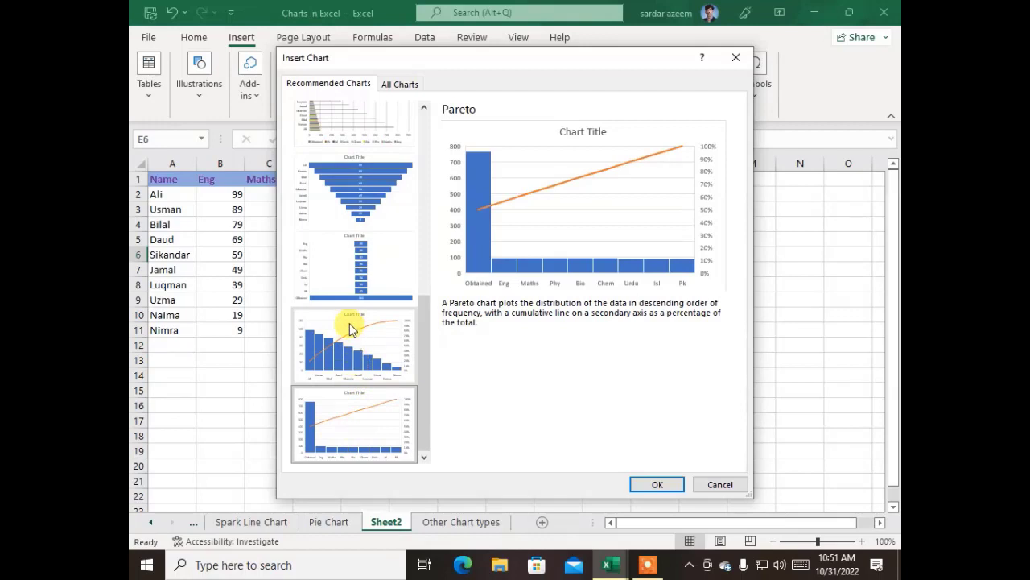
pyautogui.scroll(10, 350, 330)
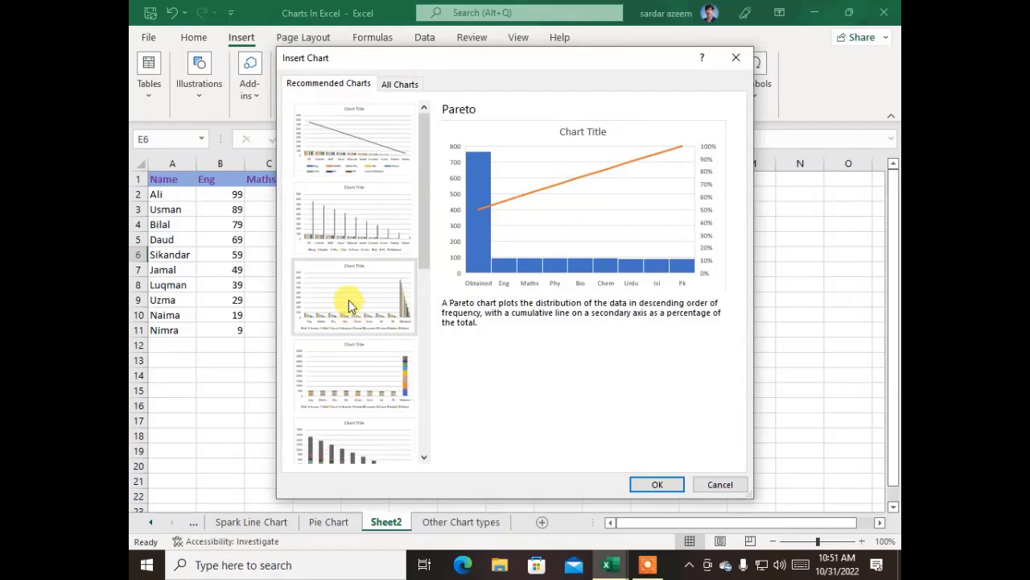
pyautogui.scroll(-10, 348, 299)
# Insert the recommended Pareto chart that plots the student names along its horizontal axis.
pyautogui.click(347, 175)
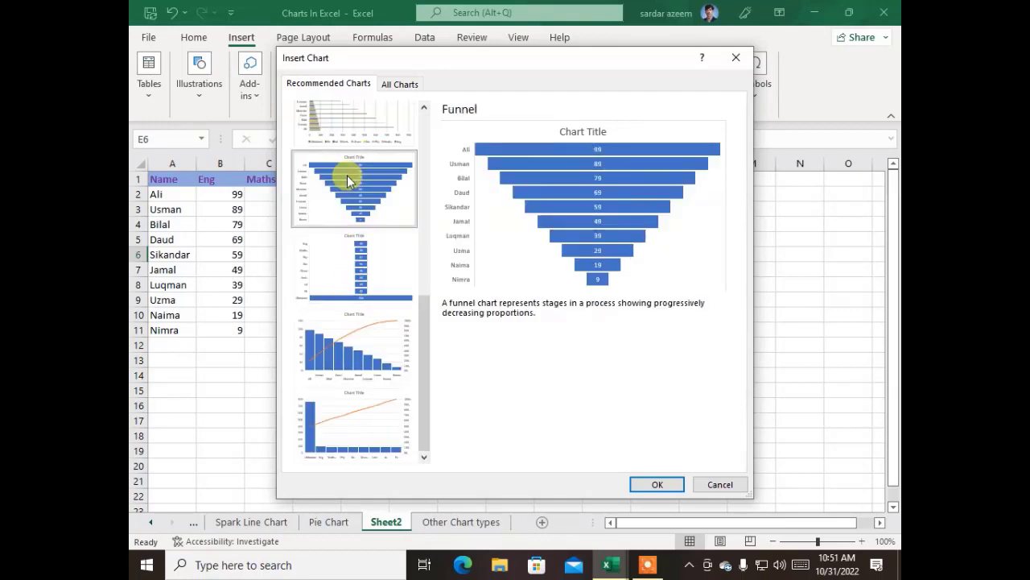
pyautogui.click(341, 364)
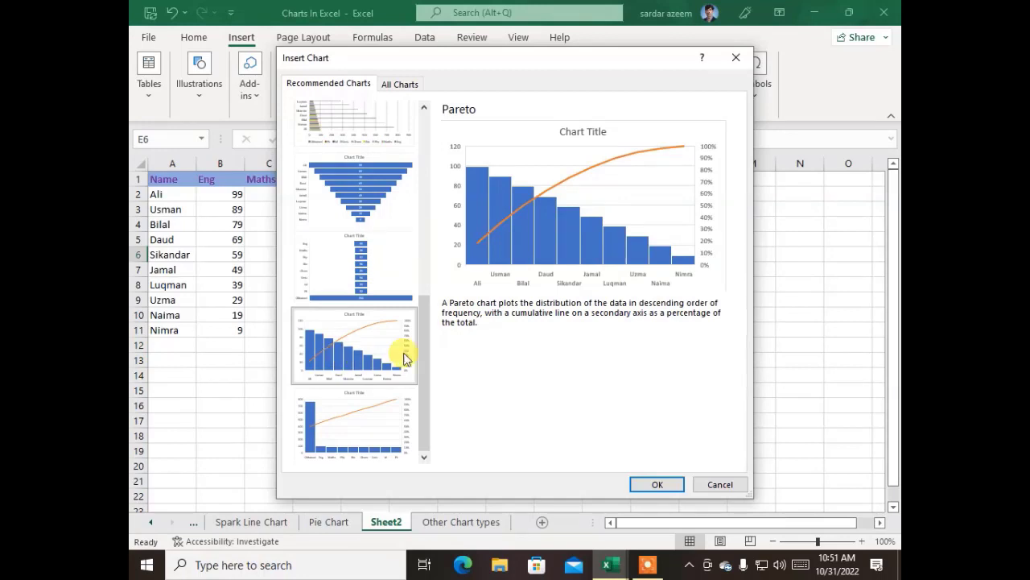
pyautogui.click(654, 484)
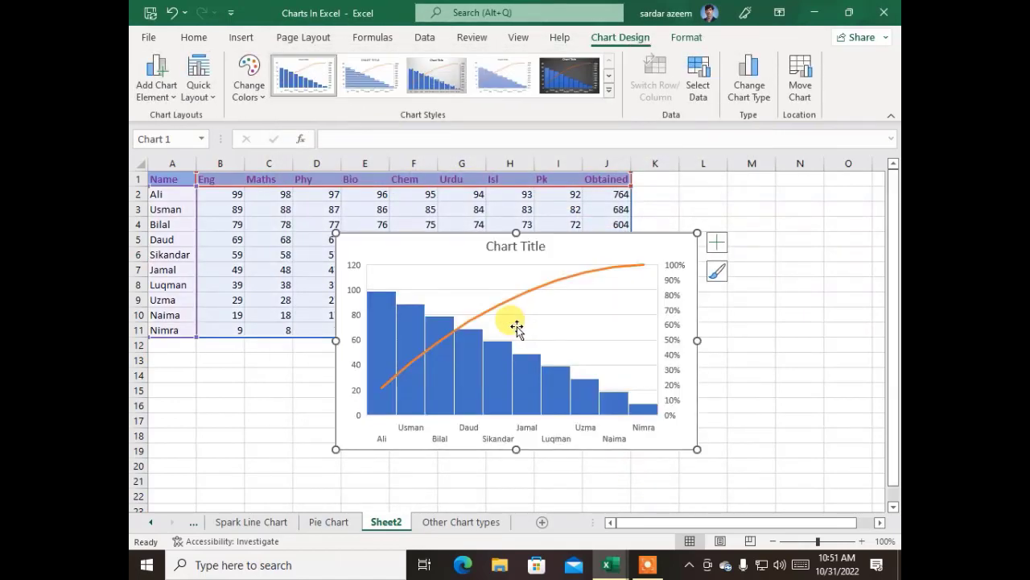
# Move the Pareto chart below the marks table, with its upper edge at about row 13.
pyautogui.moveTo(415, 234); pyautogui.dragTo(316, 352)
pyautogui.scroll(-5, 375, 340)
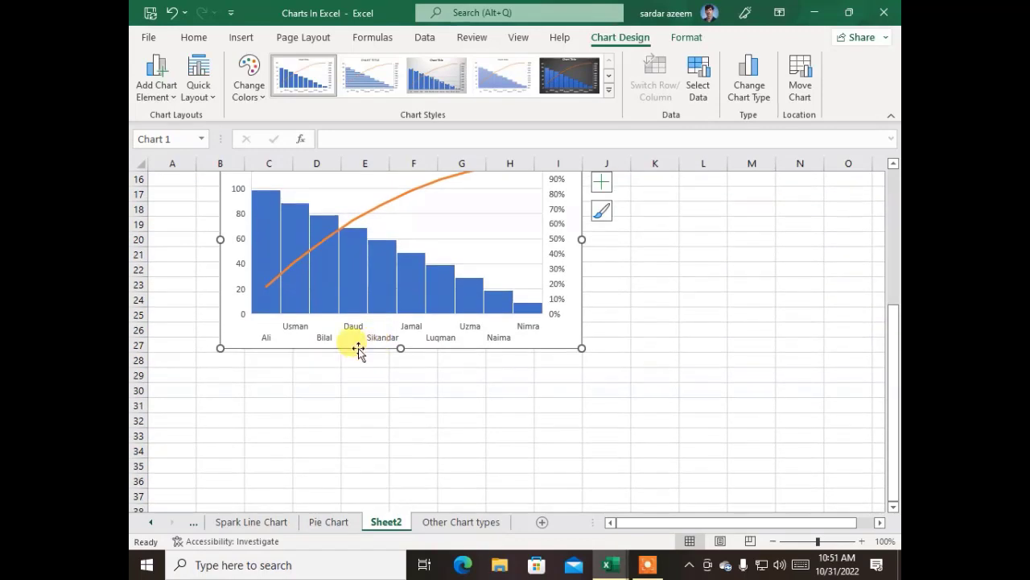
pyautogui.scroll(2, 298, 361)
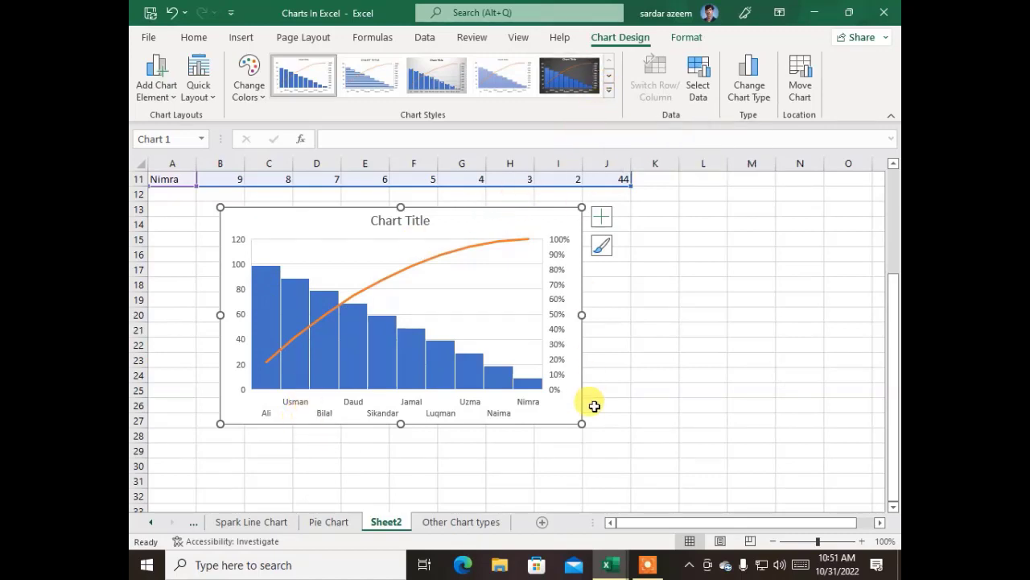
# Enlarge the Pareto chart in two stages so it extends past column P and down to about row 36.
pyautogui.moveTo(580, 421); pyautogui.dragTo(793, 509)
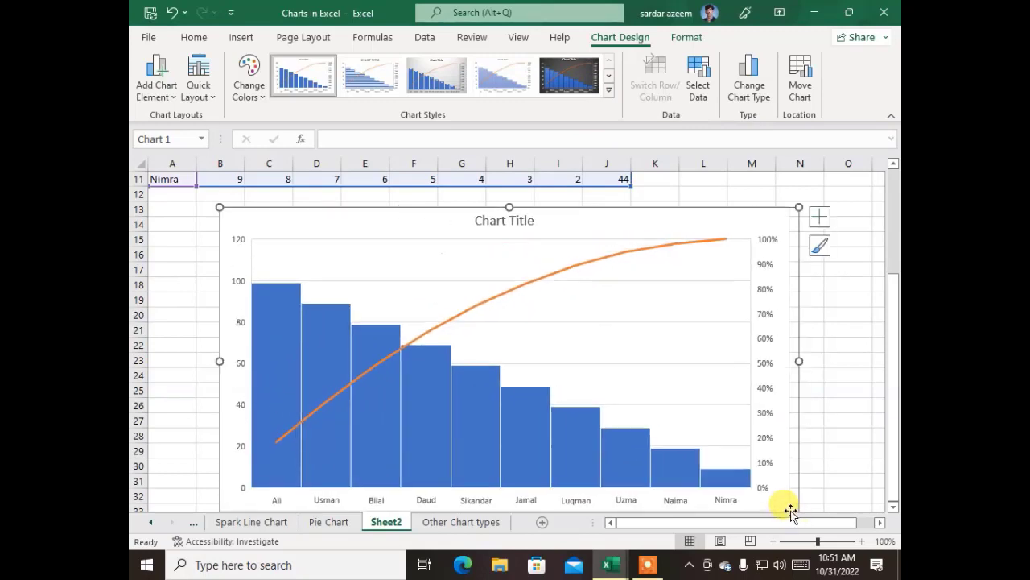
pyautogui.scroll(-2, 456, 356)
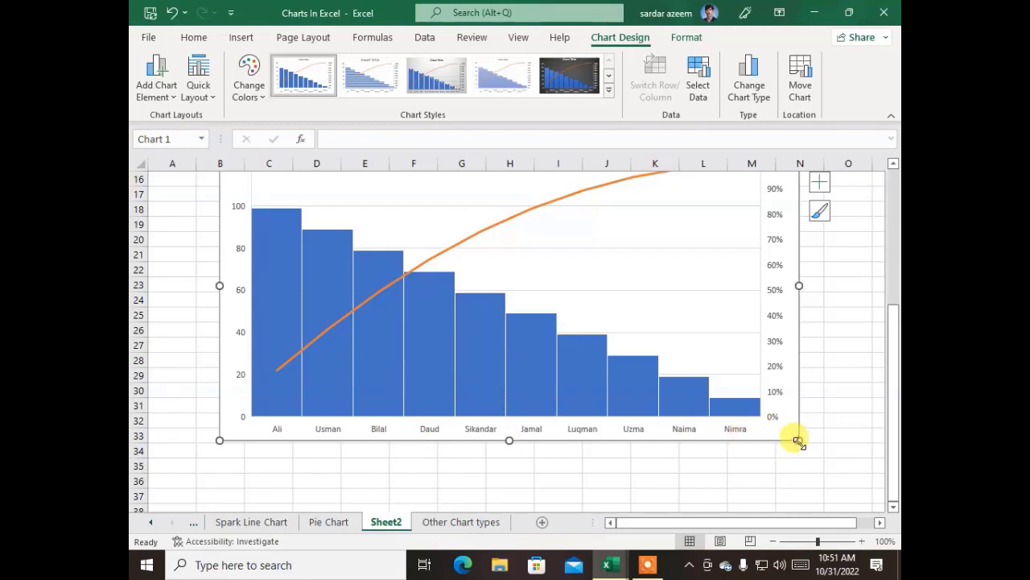
pyautogui.moveTo(799, 440); pyautogui.dragTo(883, 491)
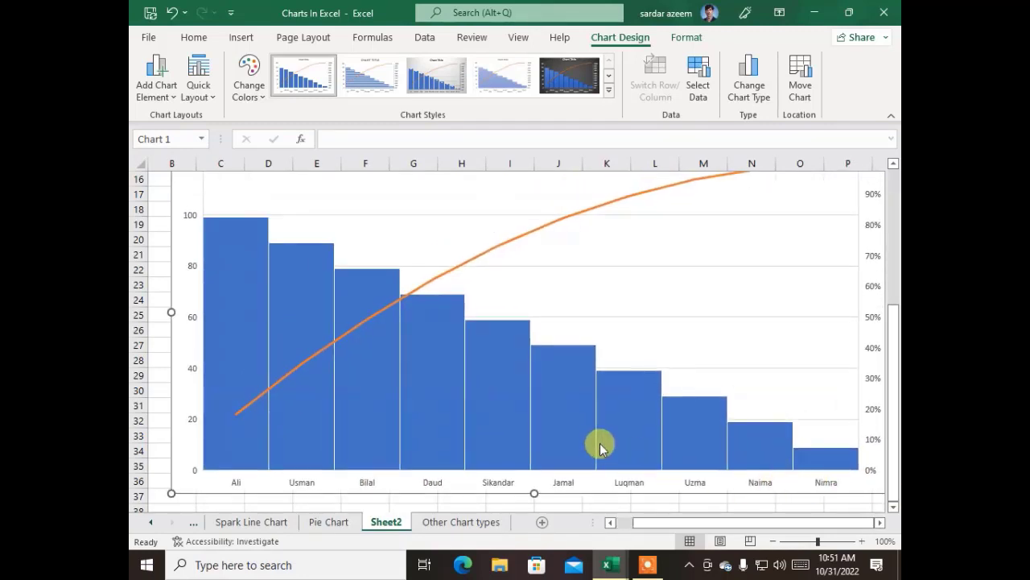
pyautogui.scroll(2, 438, 411)
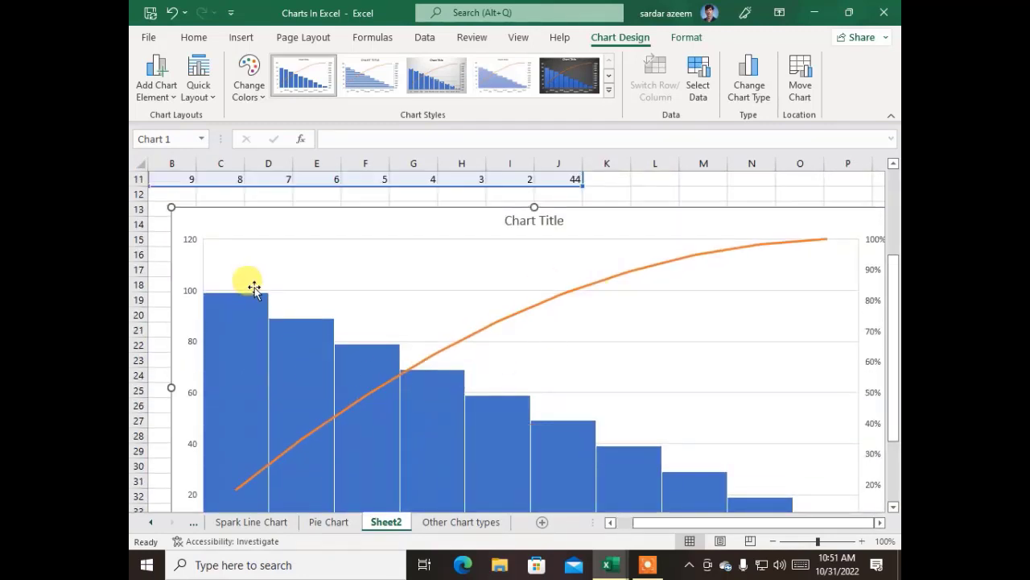
pyautogui.scroll(-2, 266, 302)
pyautogui.scroll(-2, 616, 414)
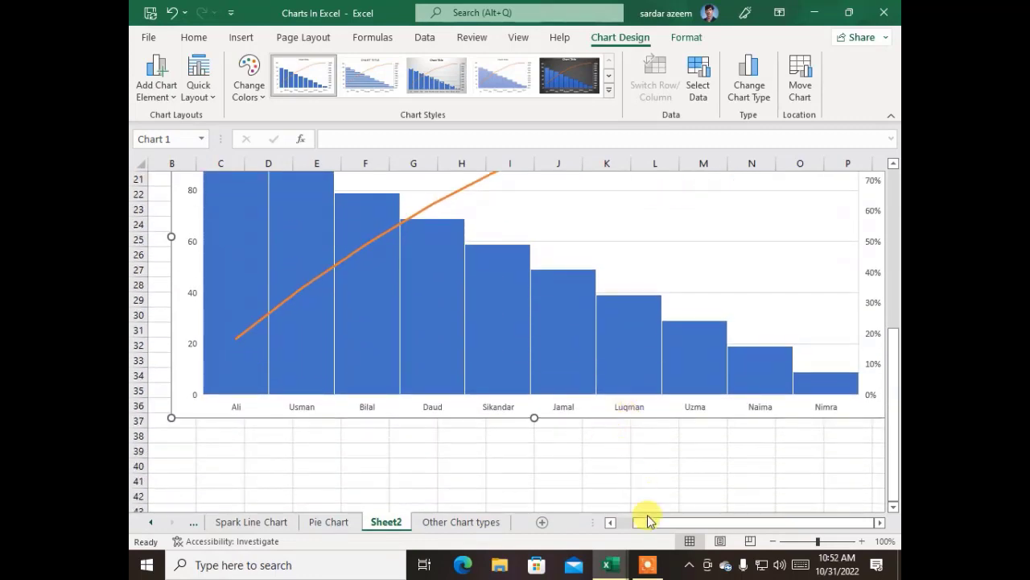
pyautogui.moveTo(665, 522); pyautogui.dragTo(727, 524)
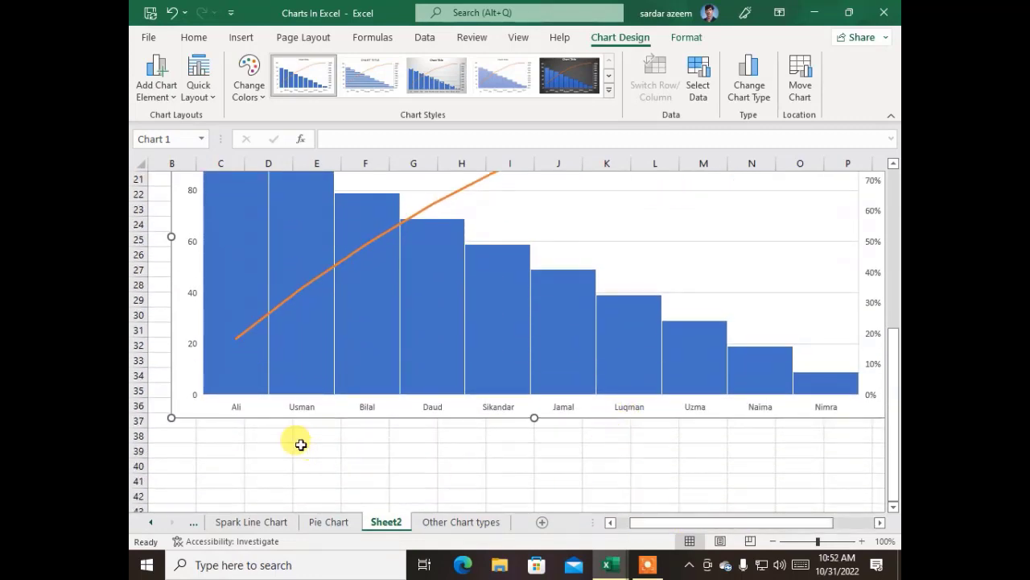
# Shrink the Pareto chart to about 3.68 by 7.35 inches and move it to column A, starting at about row 14.
pyautogui.moveTo(173, 420); pyautogui.dragTo(367, 322)
pyautogui.scroll(4, 382, 442)
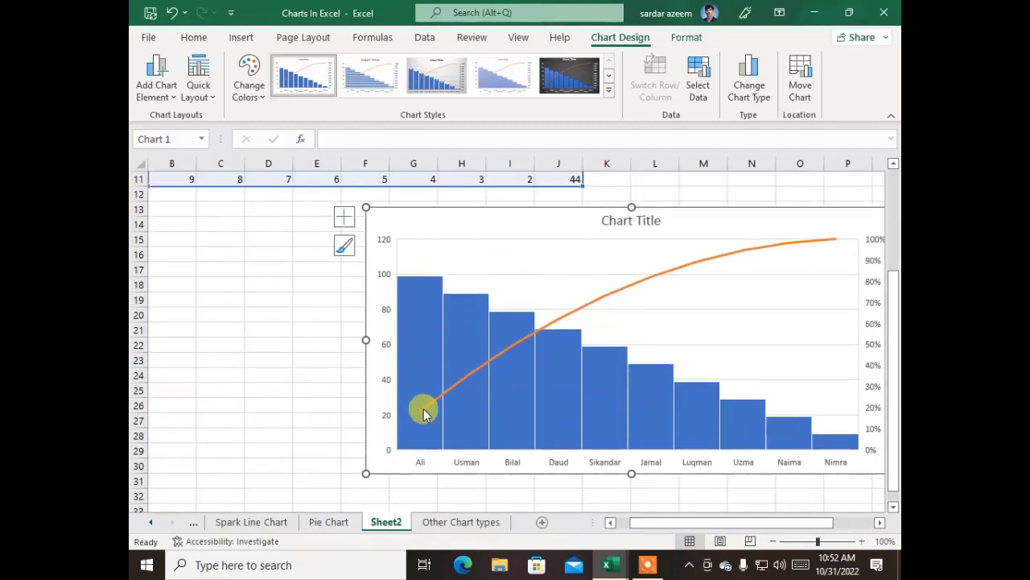
pyautogui.moveTo(506, 209); pyautogui.dragTo(241, 222)
pyautogui.moveTo(720, 522); pyautogui.dragTo(656, 520)
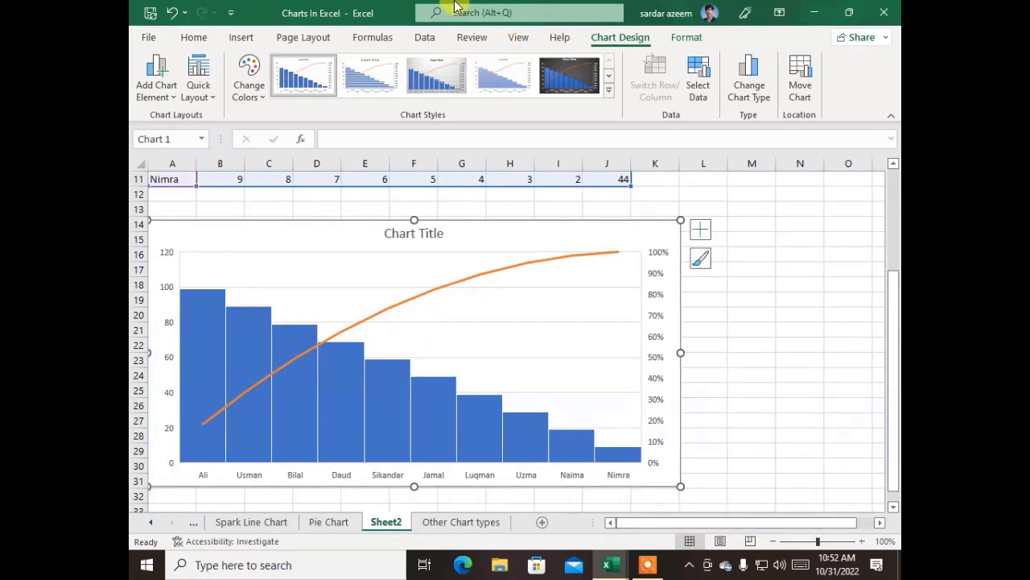
# Apply chart Style 5 to the Pareto chart and recolour it with the Colorful palette that starts with orange, yellow and green.
pyautogui.click(609, 91)
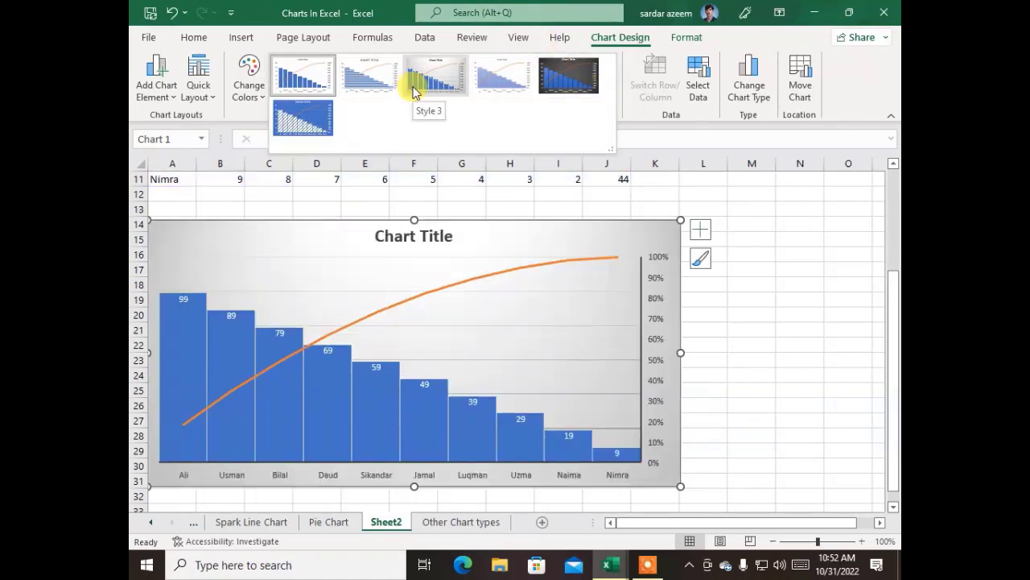
pyautogui.click(580, 77)
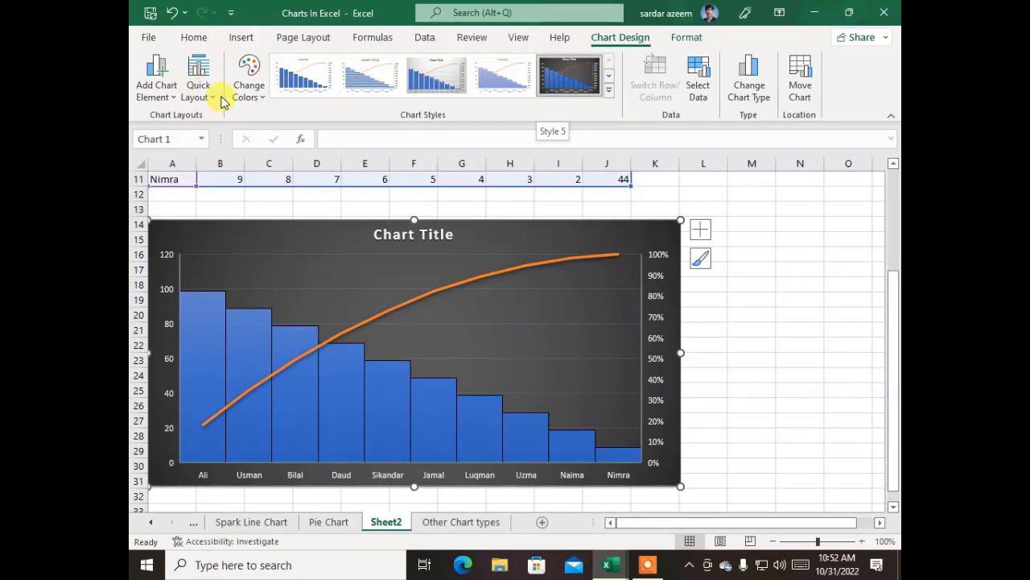
pyautogui.click(246, 94)
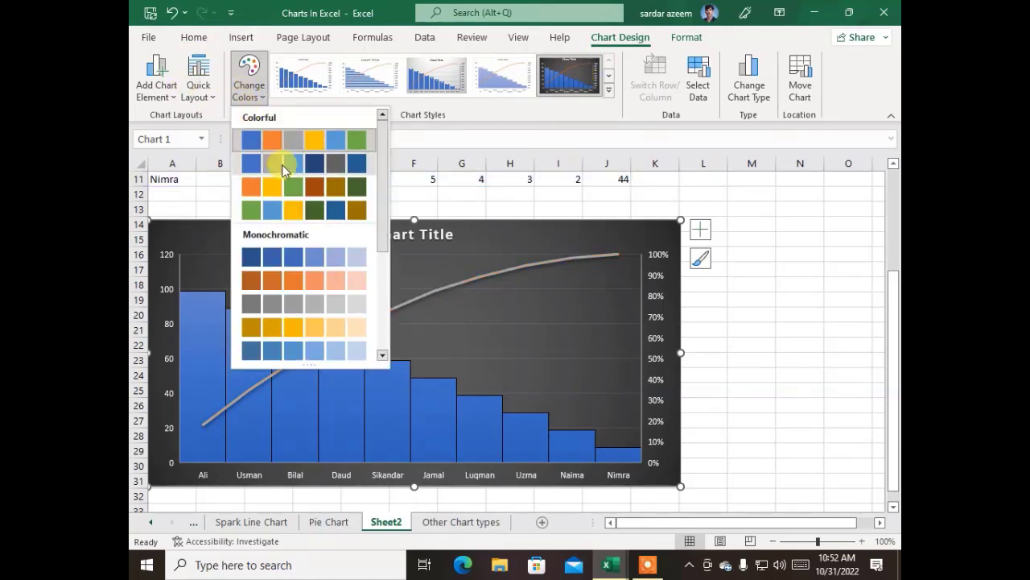
pyautogui.click(298, 278)
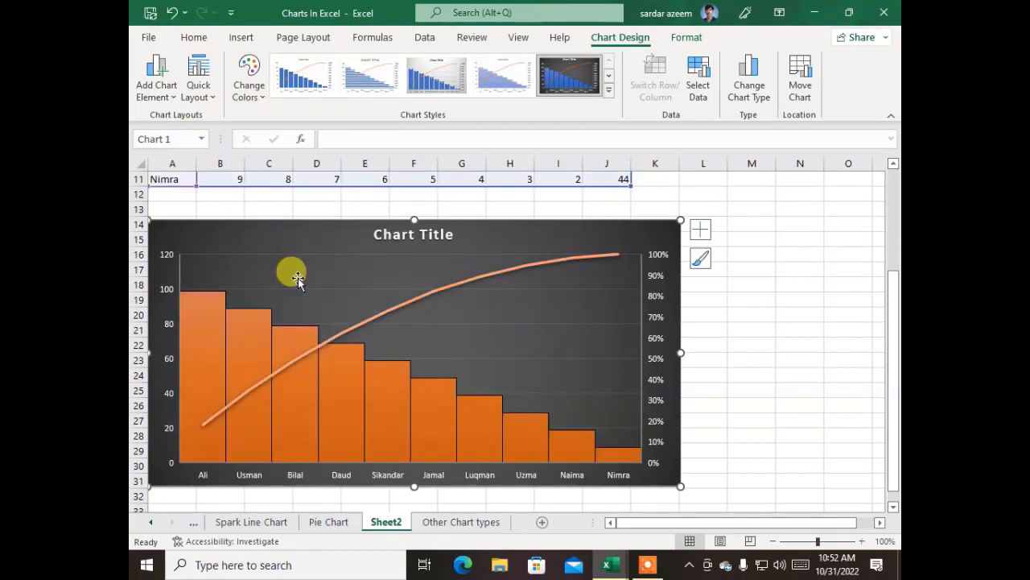
pyautogui.click(251, 90)
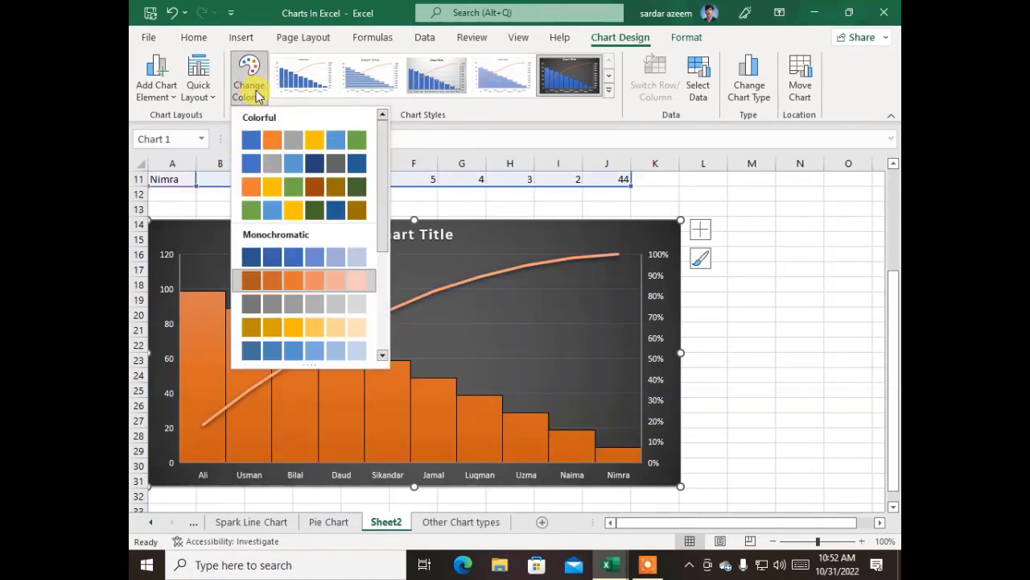
pyautogui.click(270, 190)
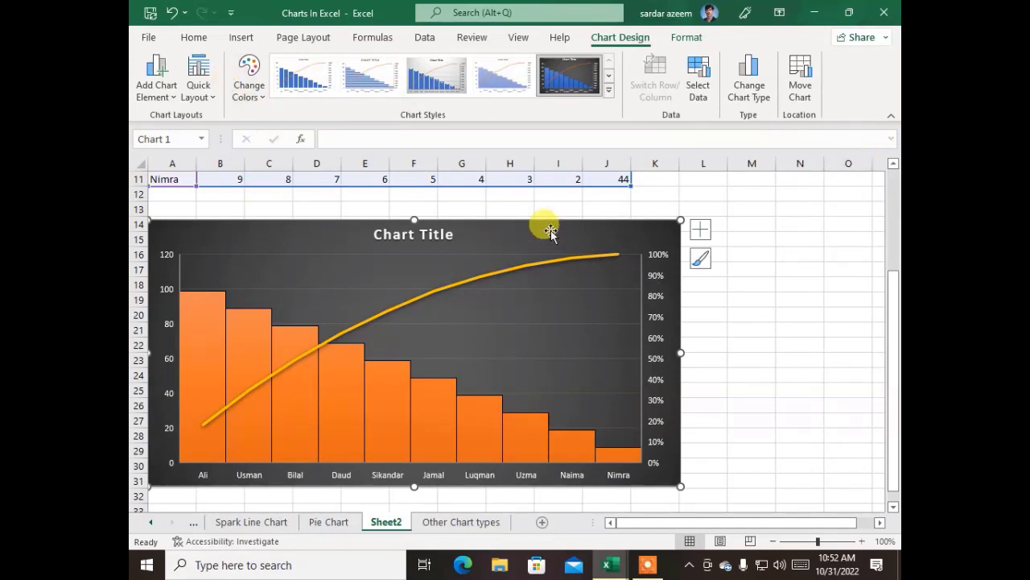
# Replace the Pareto chart's placeholder title with "Pict Academy Results".
pyautogui.click(689, 38)
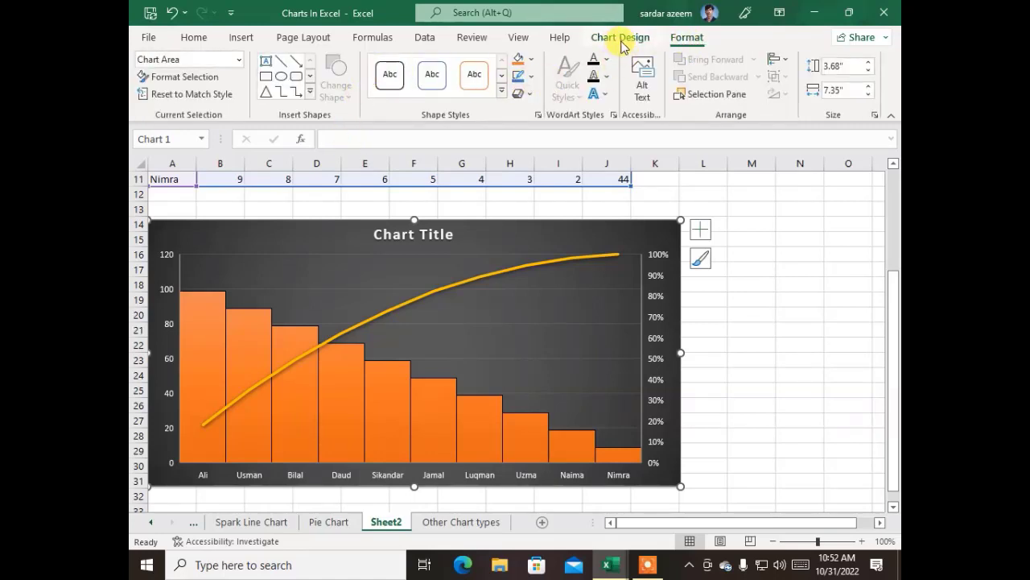
pyautogui.click(402, 234)
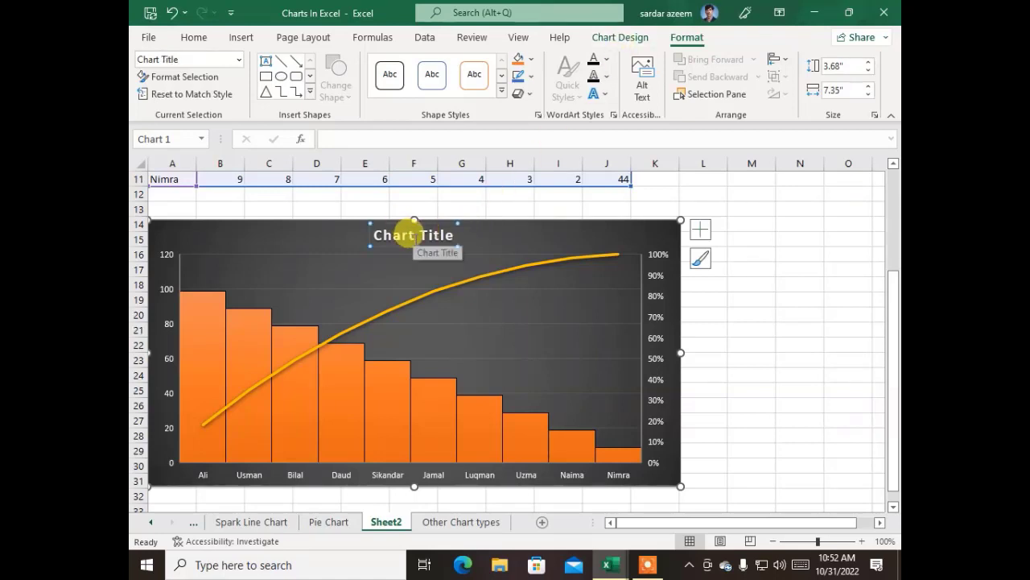
pyautogui.moveTo(446, 226); pyautogui.dragTo(367, 223)
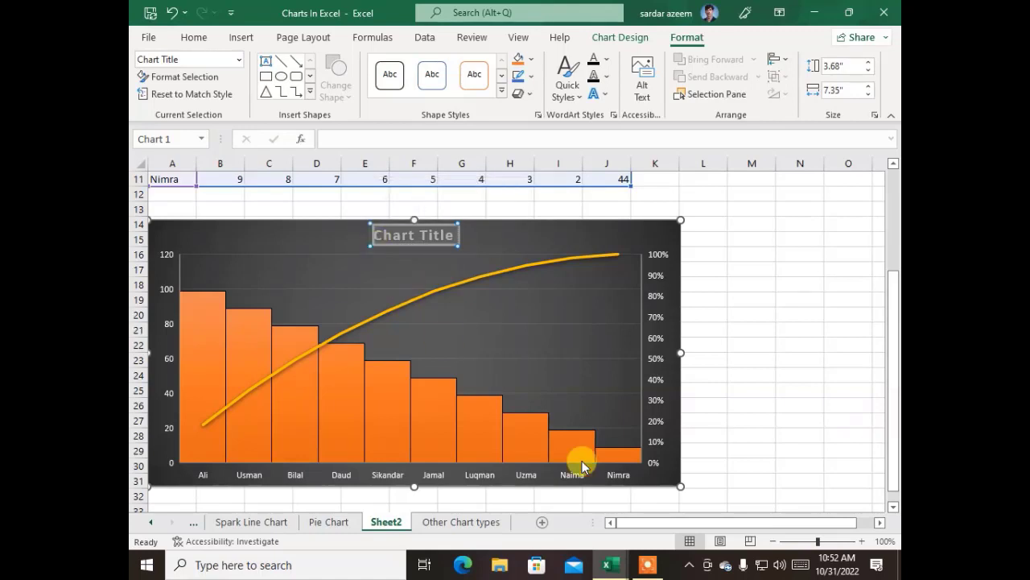
pyautogui.moveTo(582, 461)
pyautogui.write('Pict A')
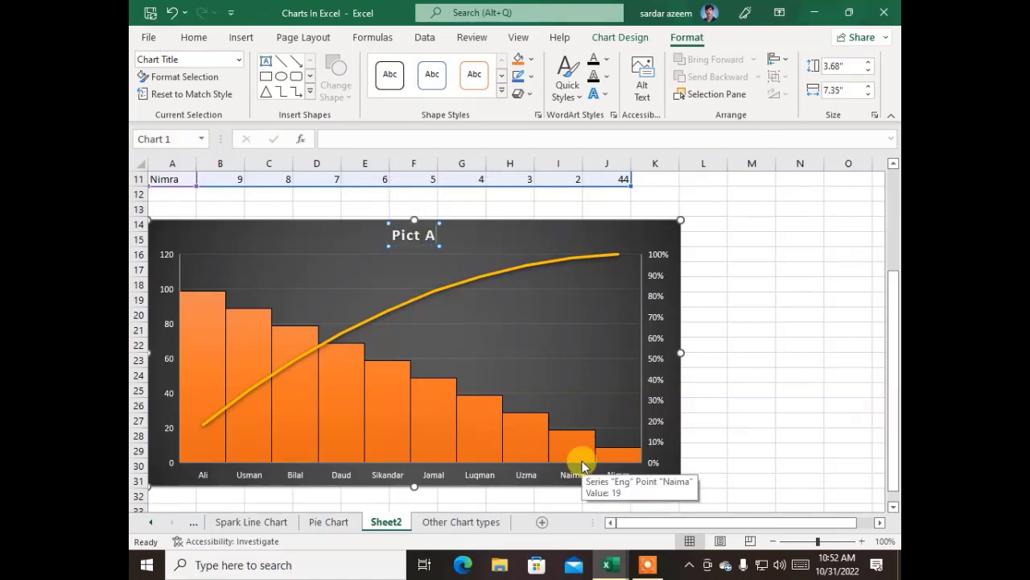
pyautogui.write('cademy')
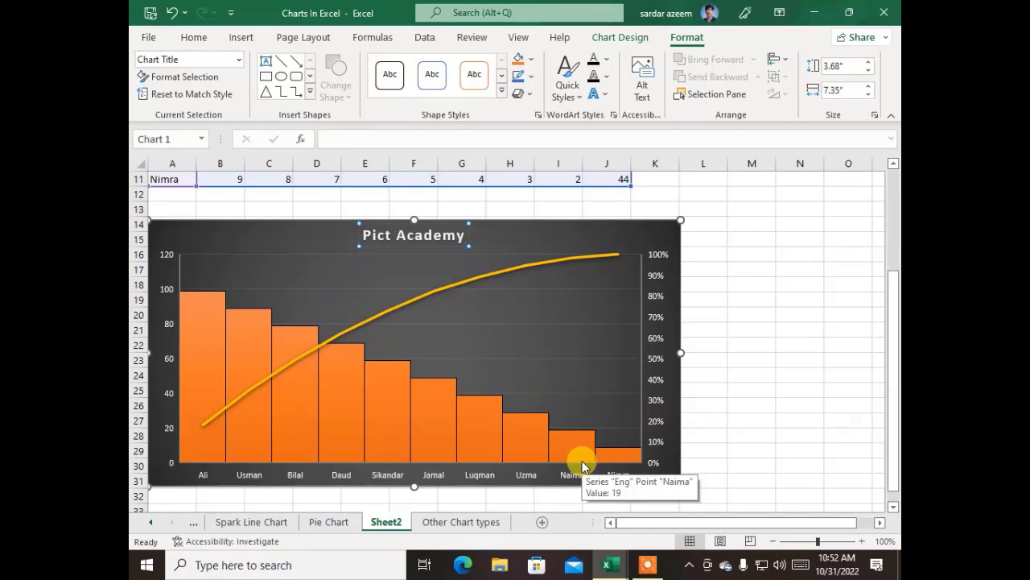
pyautogui.write(' Resu')
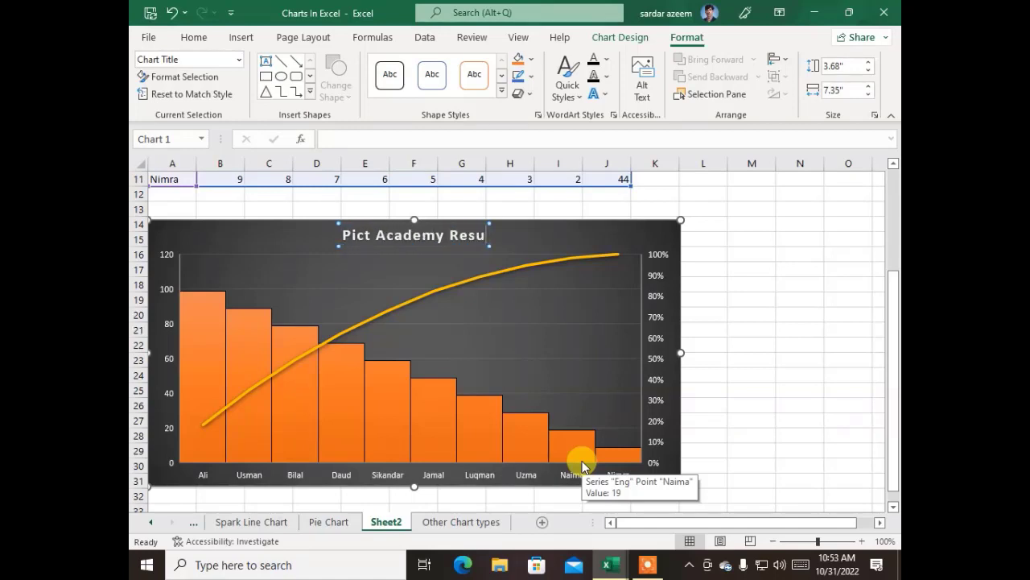
pyautogui.write('lts')
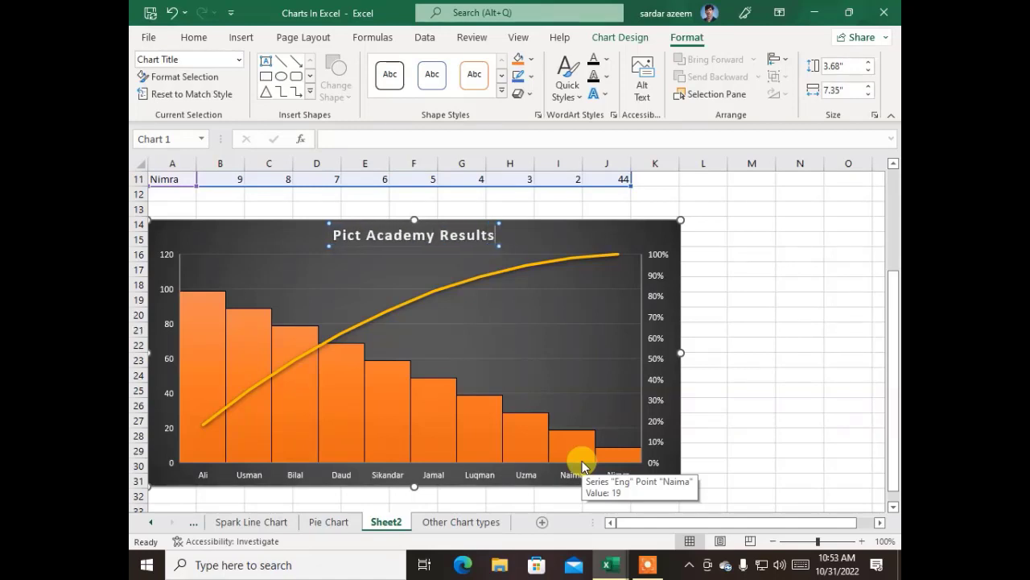
pyautogui.click(755, 328)
pyautogui.click(467, 356)
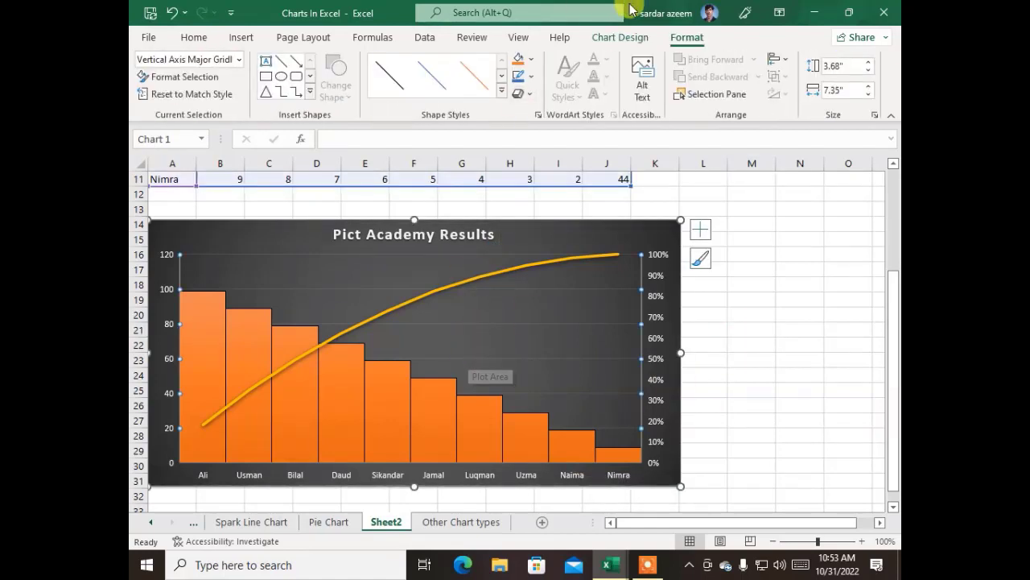
pyautogui.click(614, 39)
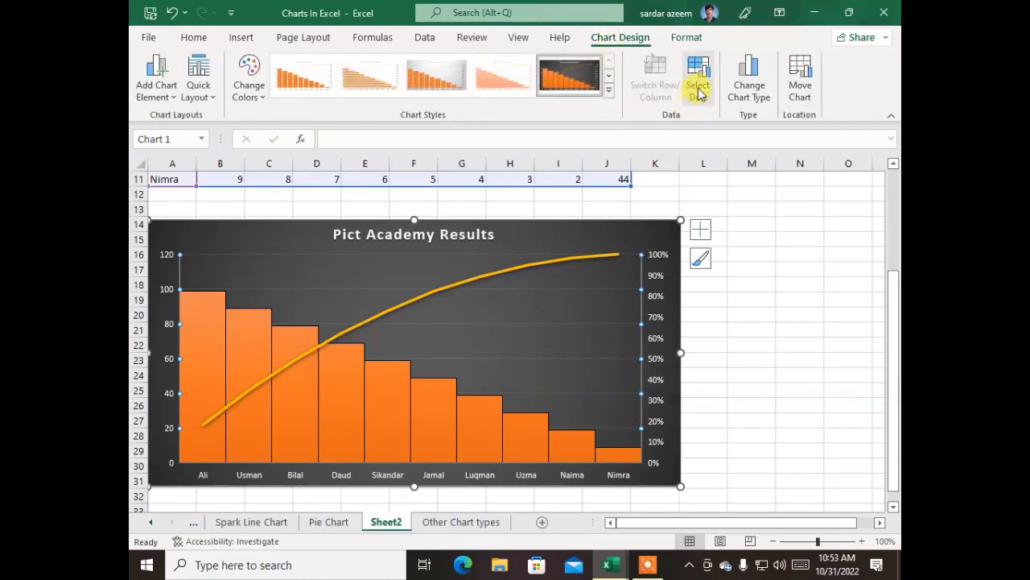
pyautogui.click(748, 317)
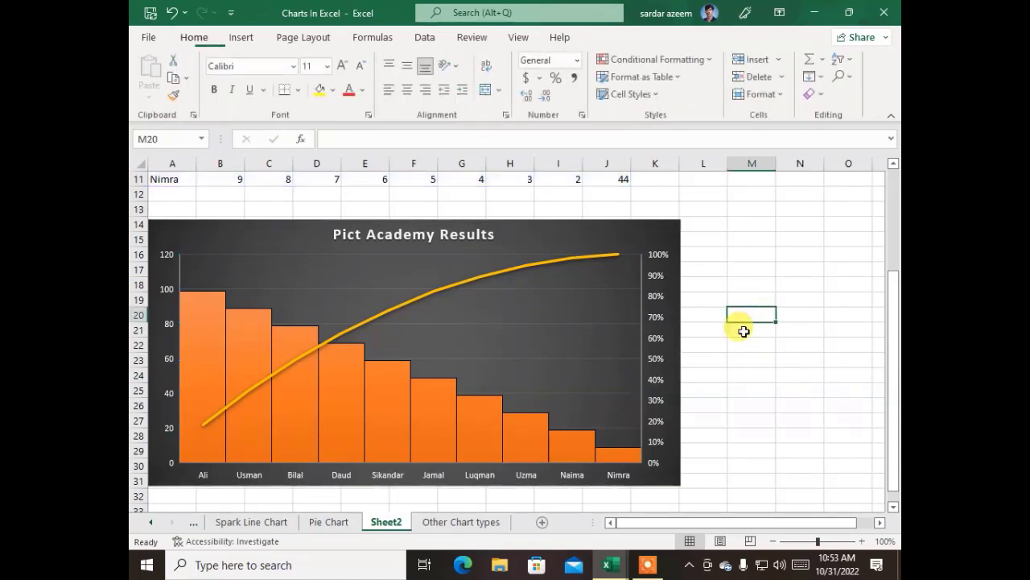
# Move the Pareto chart down so that its upper edge sits at about row 15.
pyautogui.click(483, 339)
pyautogui.moveTo(578, 227); pyautogui.dragTo(547, 251)
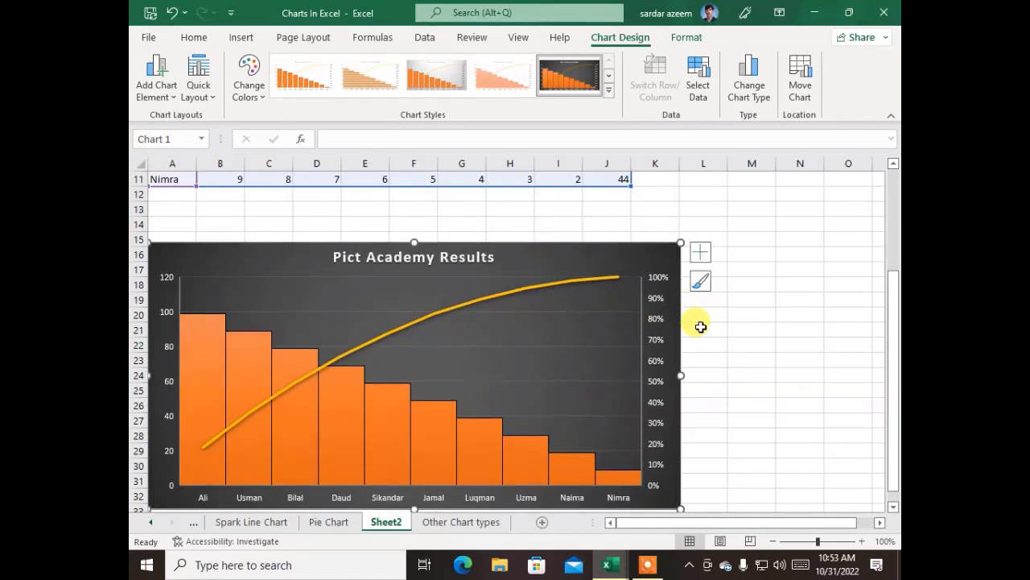
pyautogui.scroll(4, 731, 372)
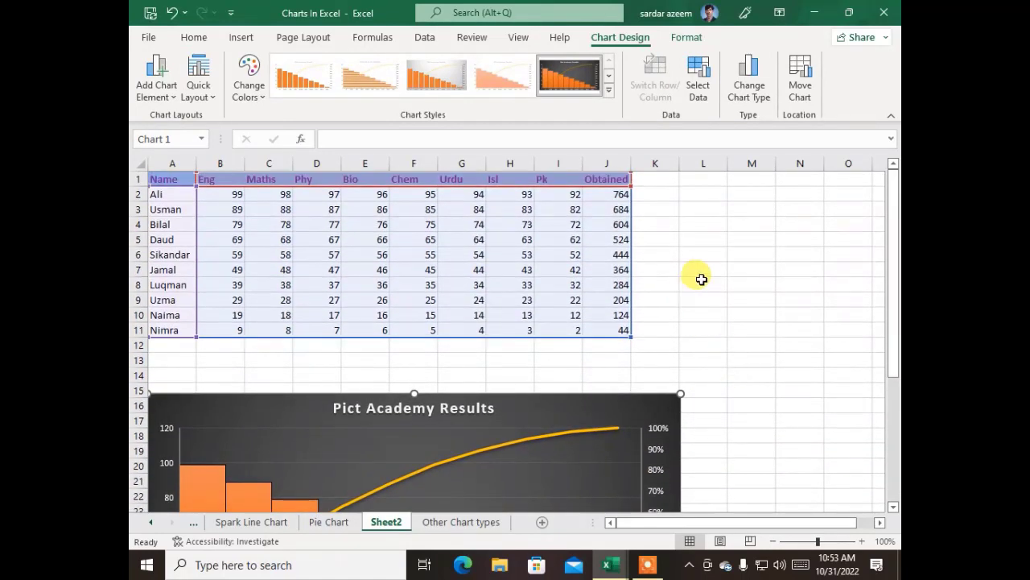
# Delete the Pareto chart from Sheet2.
pyautogui.click(700, 278)
pyautogui.click(367, 254)
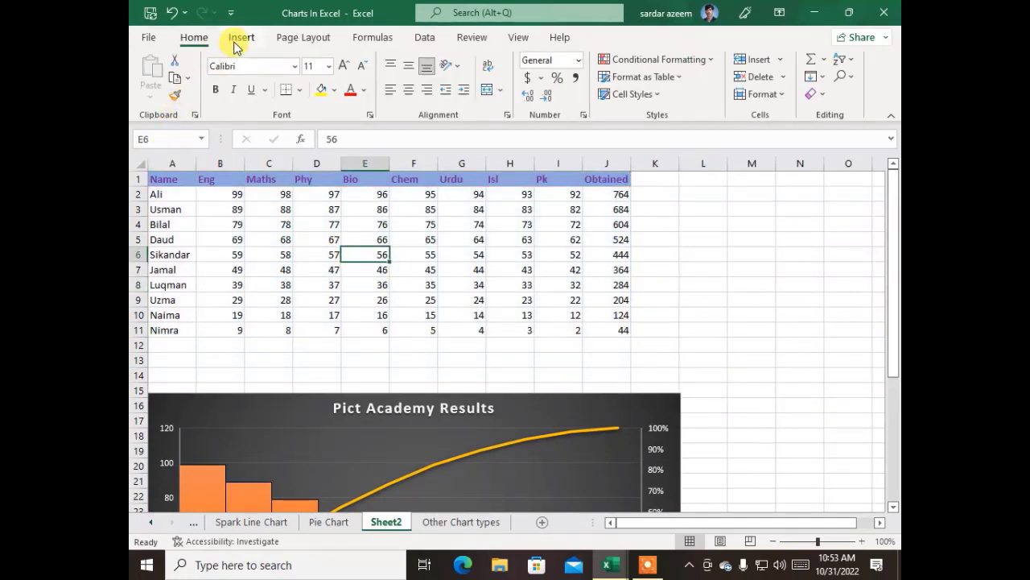
pyautogui.scroll(-3, 471, 253)
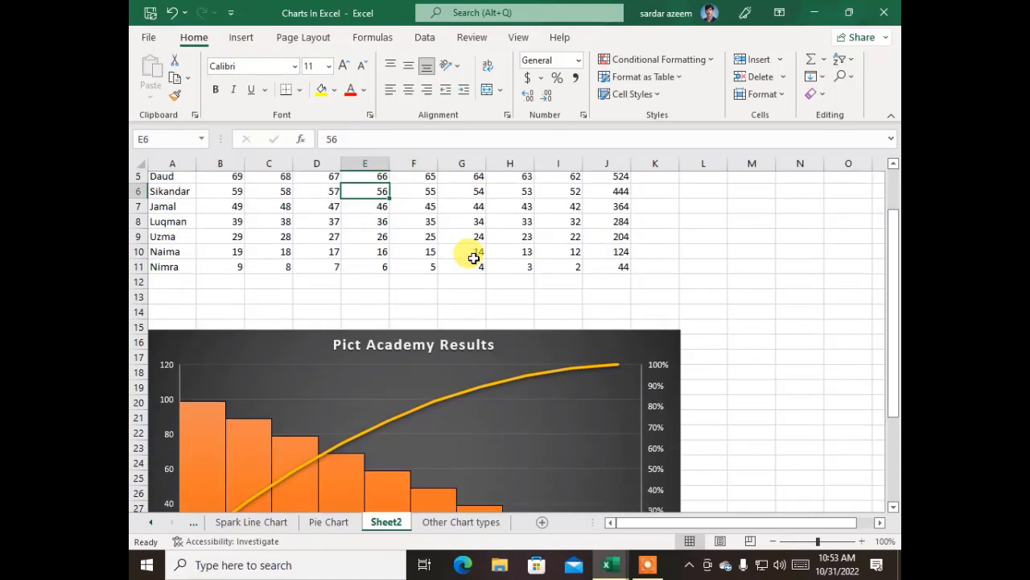
pyautogui.click(531, 259)
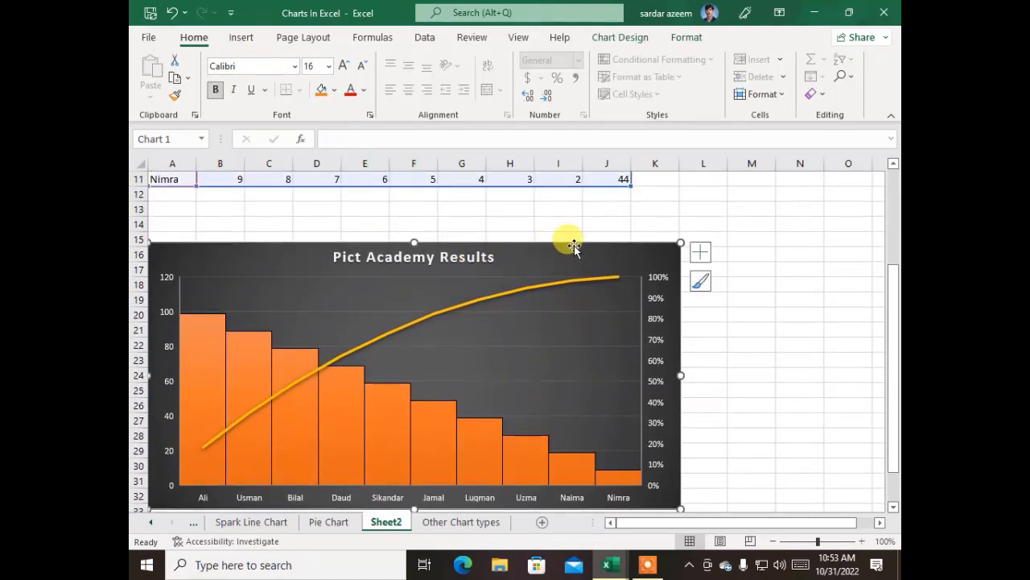
pyautogui.press('Delete')
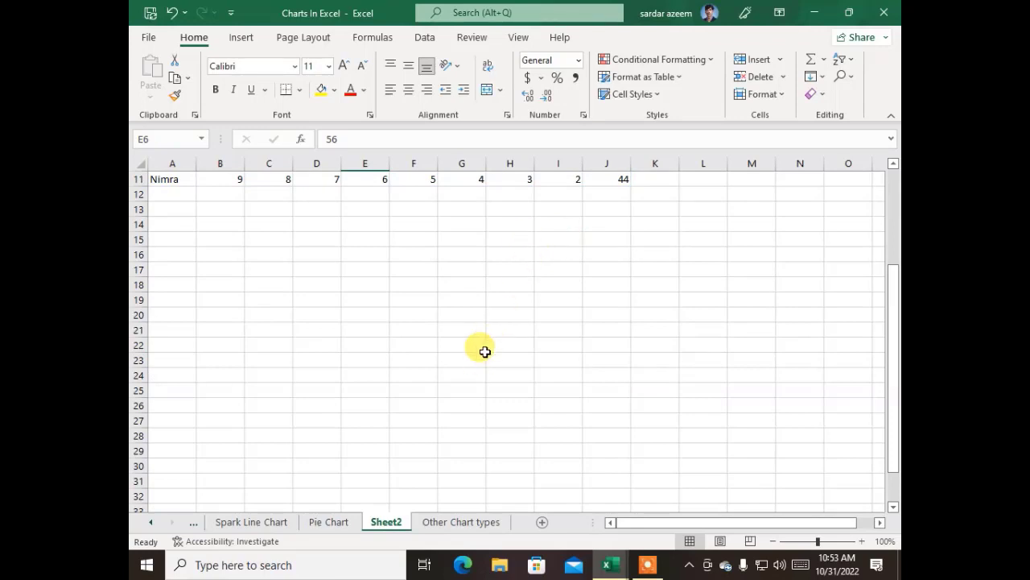
# Insert a 3-D Stacked Column chart from the student marks table.
pyautogui.scroll(4, 483, 349)
pyautogui.click(241, 36)
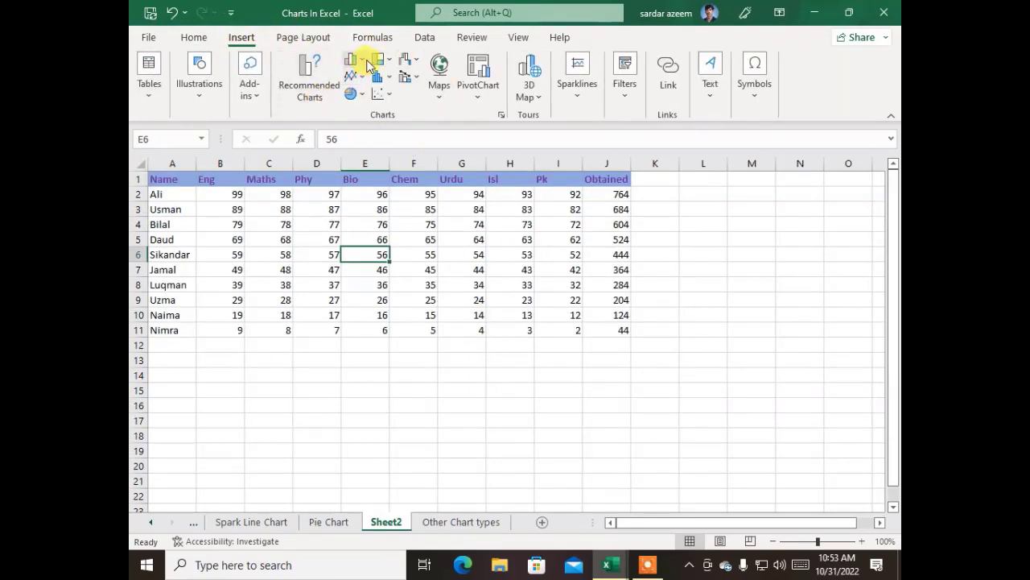
pyautogui.click(366, 61)
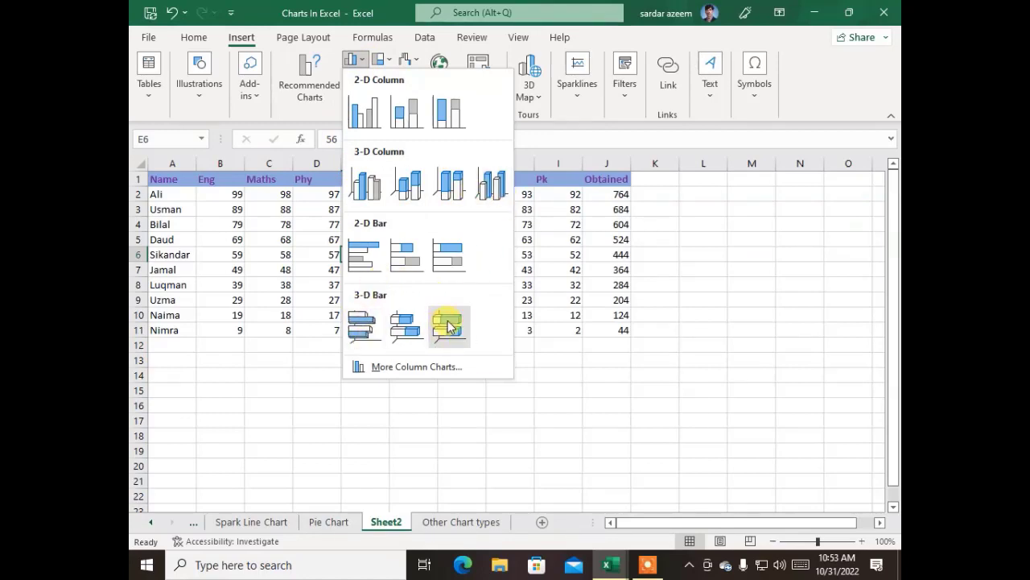
pyautogui.click(401, 182)
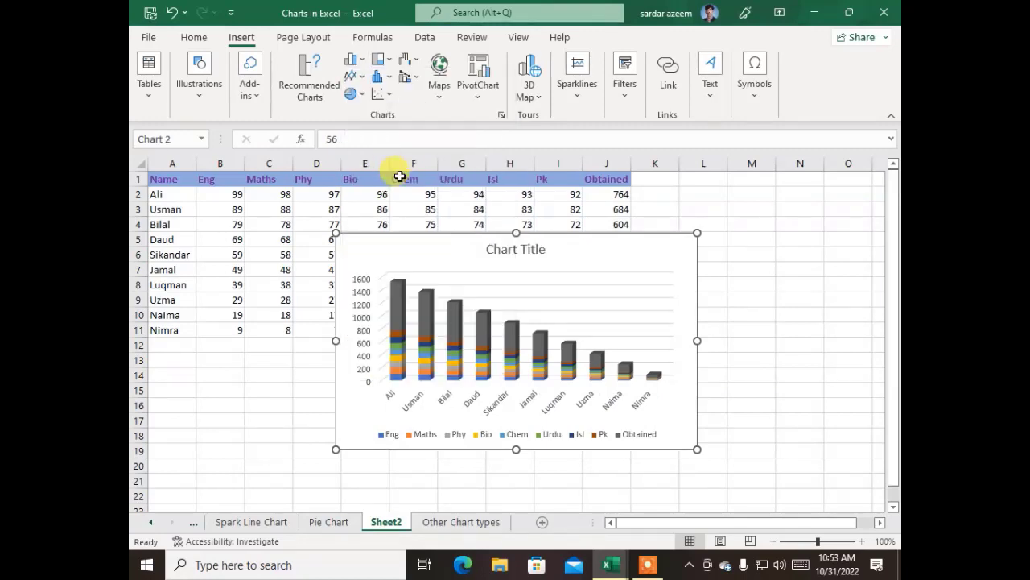
# Move the stacked column chart below the marks table to column A at about row 13 and enlarge it to about column M, row 35.
pyautogui.scroll(-3, 567, 387)
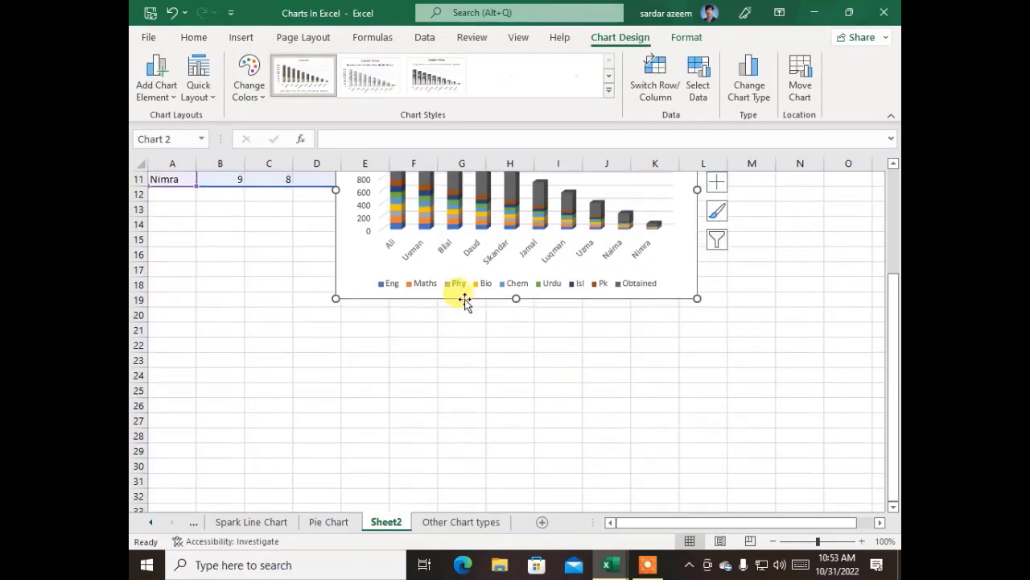
pyautogui.moveTo(336, 257); pyautogui.dragTo(155, 383)
pyautogui.scroll(-5, 438, 379)
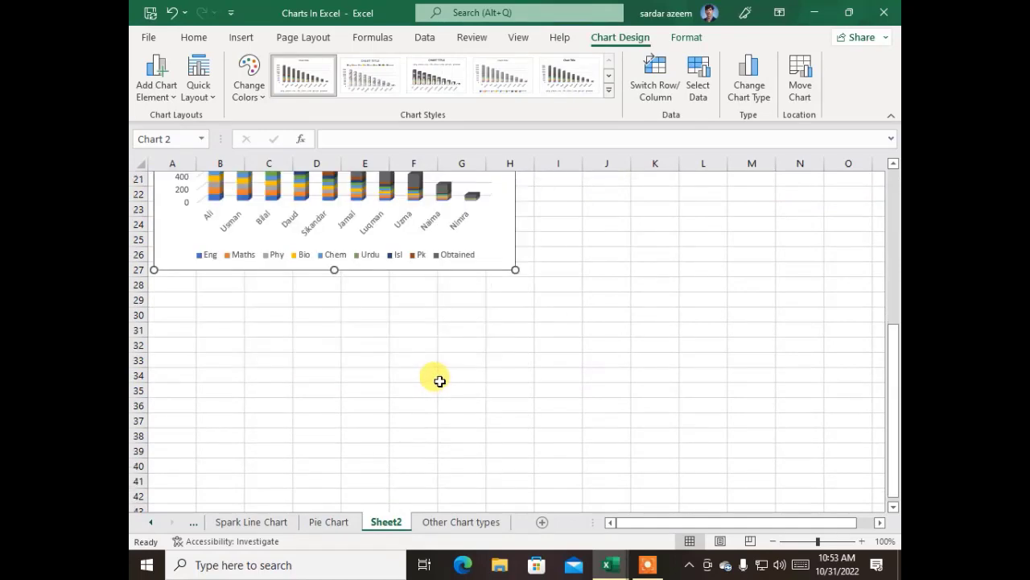
pyautogui.scroll(3, 491, 346)
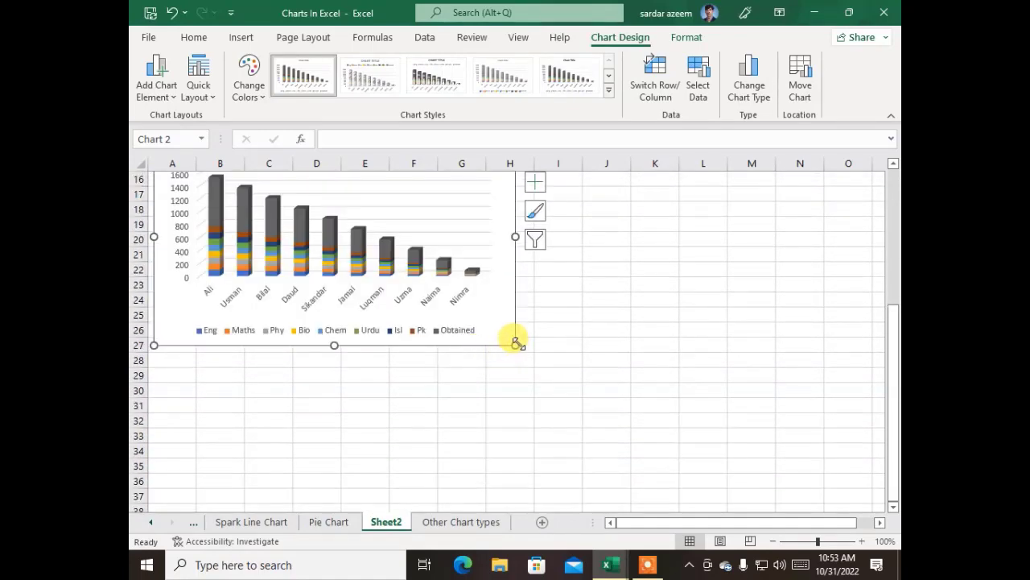
pyautogui.moveTo(515, 344); pyautogui.dragTo(775, 465)
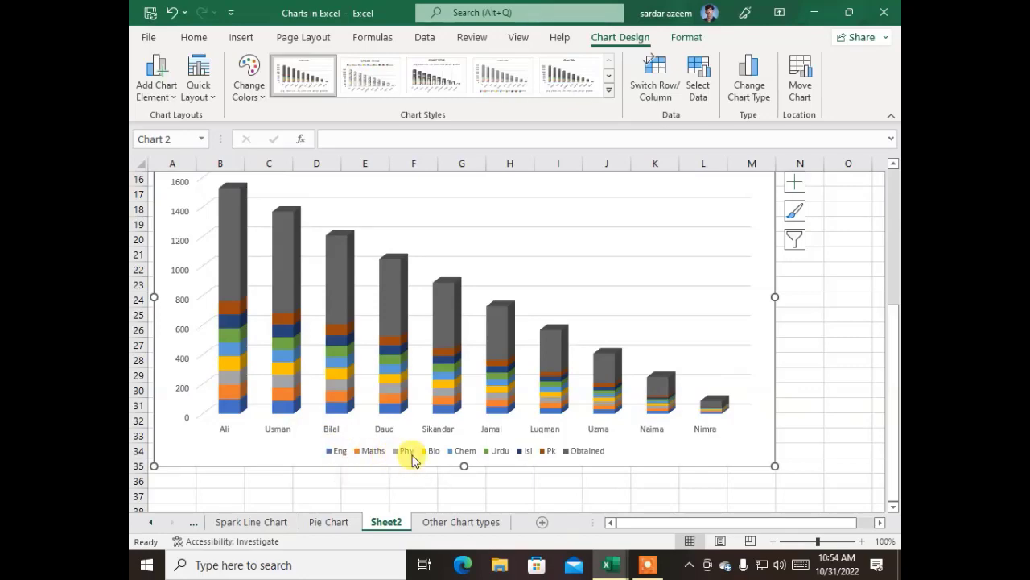
# Examine the subject legend and the coloured segments of the stacked columns up close.
pyautogui.click(836, 543)
pyautogui.scroll(-3, 603, 391)
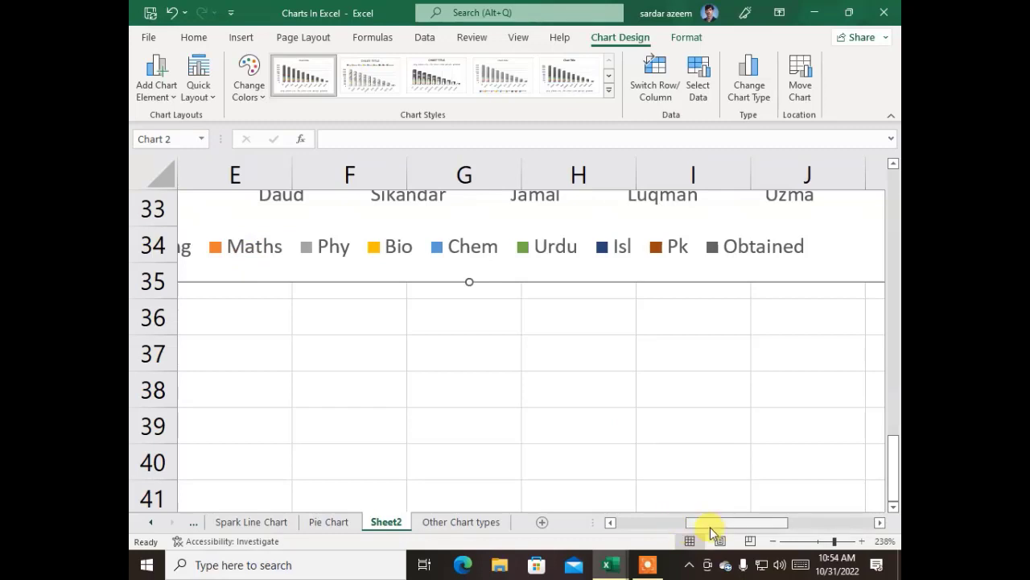
pyautogui.moveTo(710, 526); pyautogui.dragTo(659, 507)
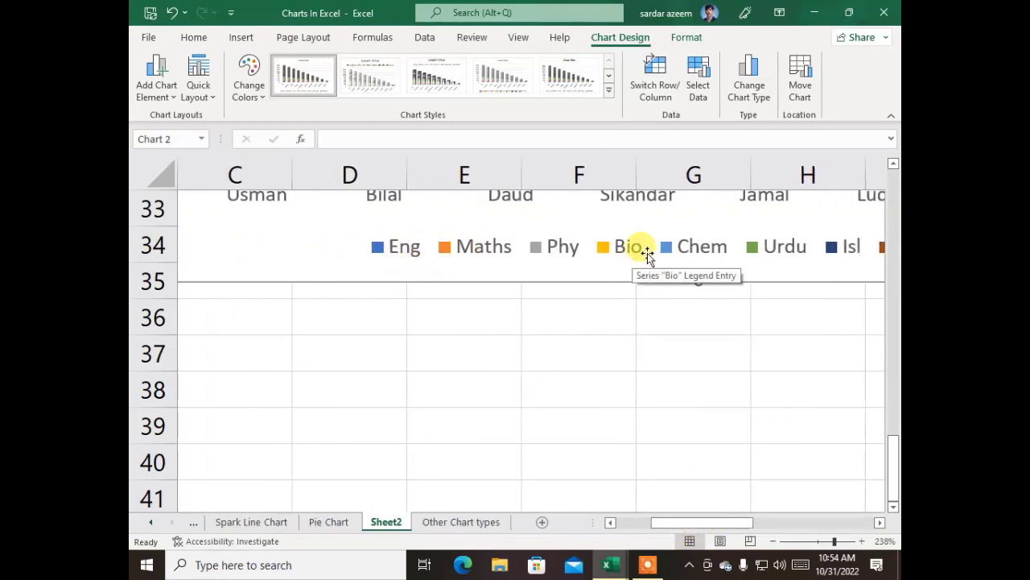
pyautogui.scroll(3, 709, 423)
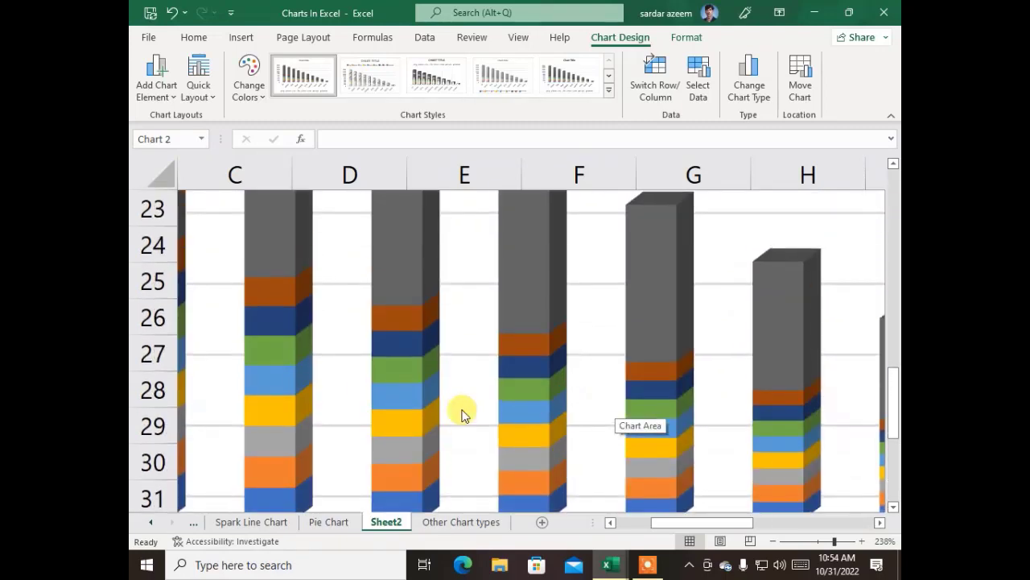
pyautogui.moveTo(402, 484)
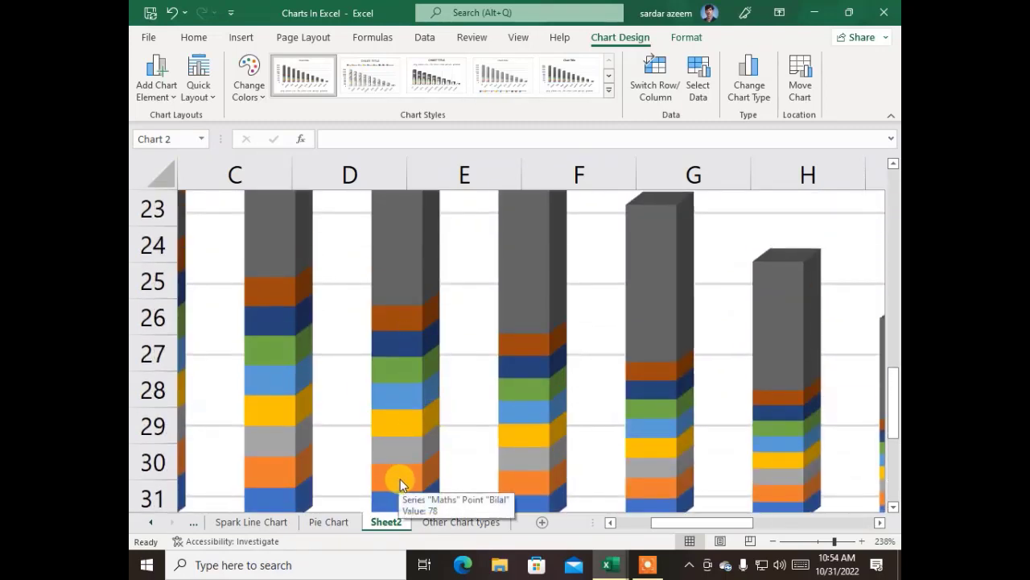
pyautogui.click(819, 541)
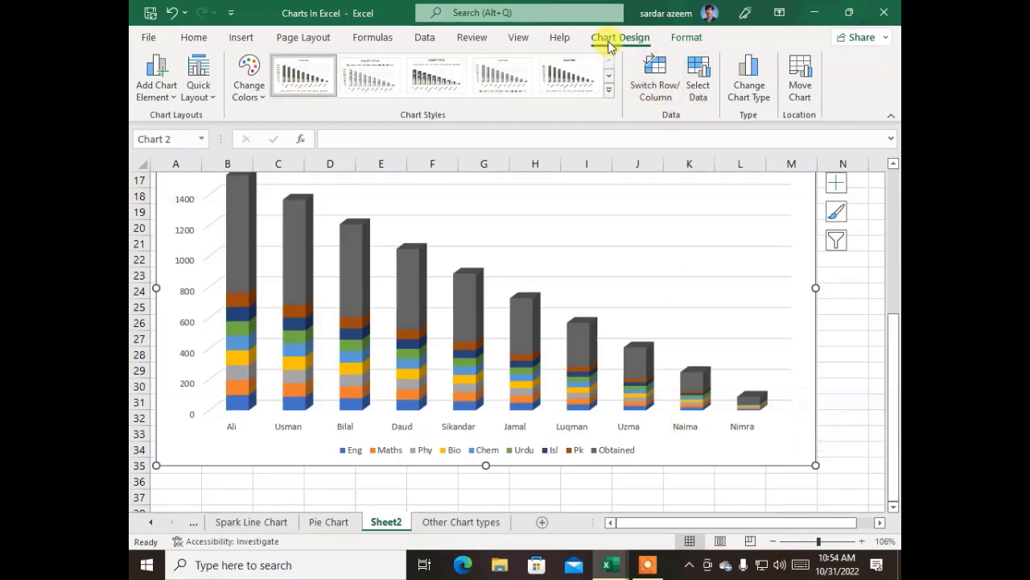
# Switch the chart's rows and columns so the subjects become the categories, and examine the student segments up close.
pyautogui.click(654, 97)
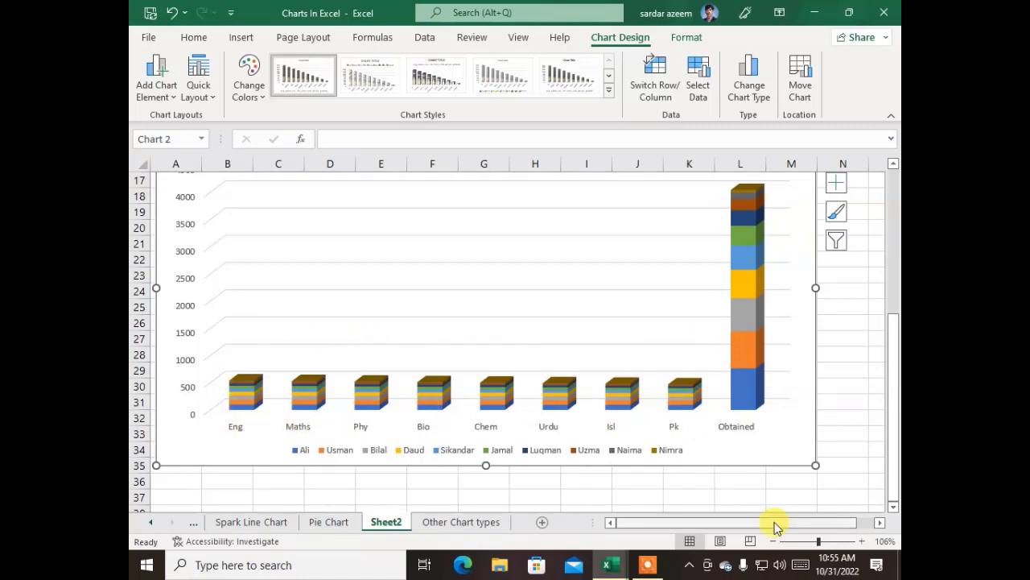
pyautogui.click(838, 542)
pyautogui.scroll(-2, 660, 399)
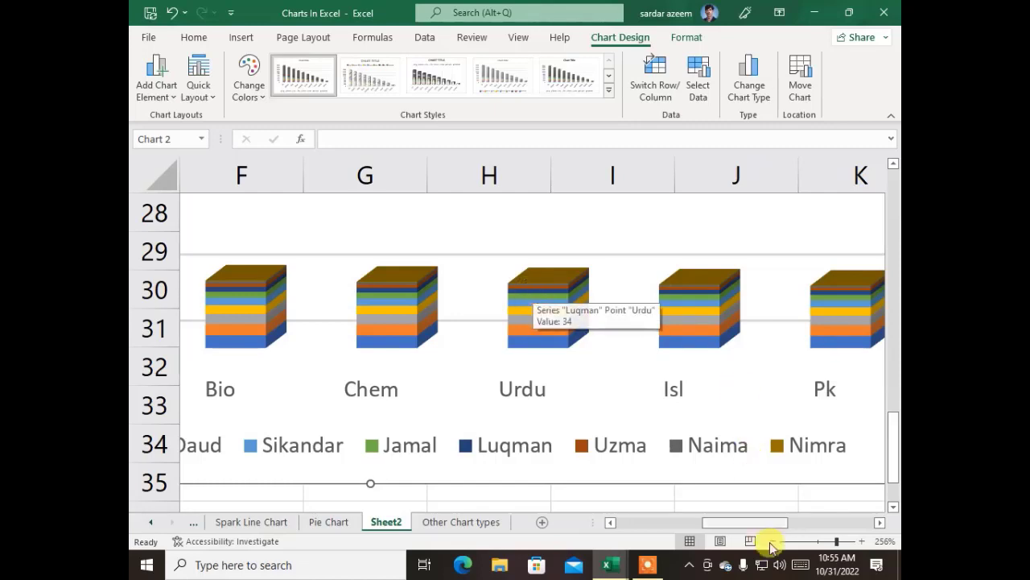
pyautogui.click(820, 541)
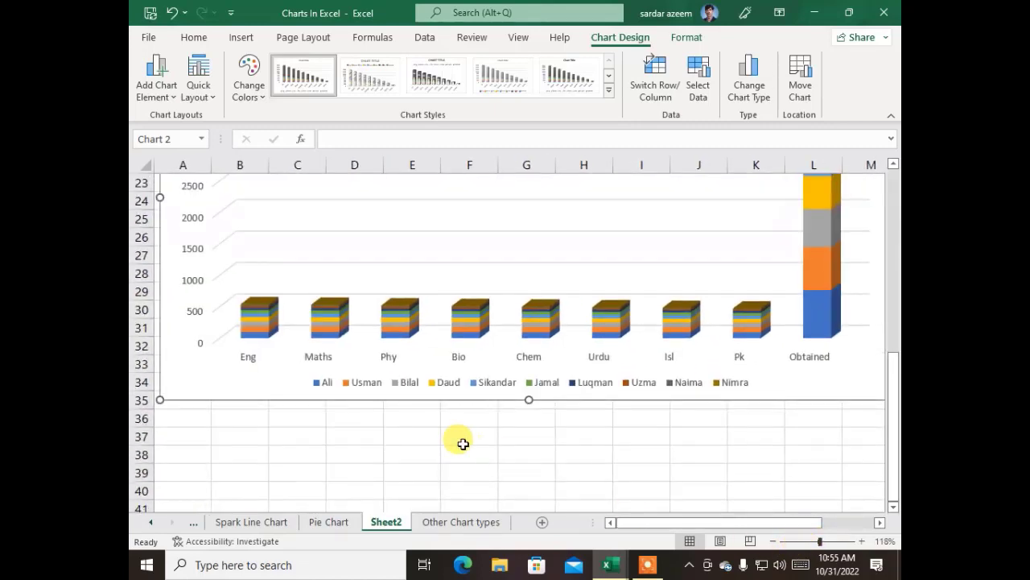
pyautogui.scroll(4, 463, 443)
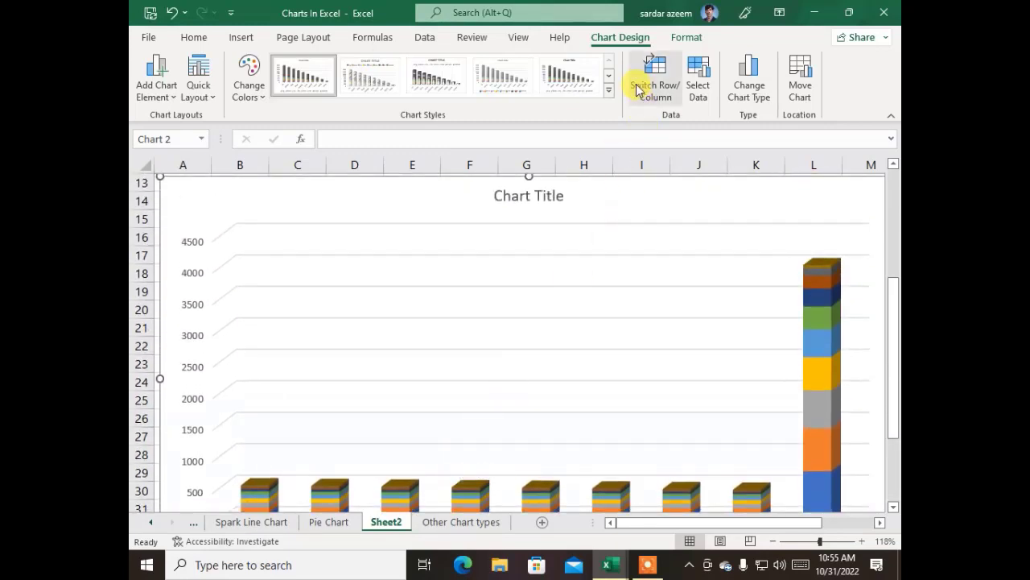
# Switch the chart's rows and columns back so the students are the categories and the subjects are the stacked series.
pyautogui.click(813, 541)
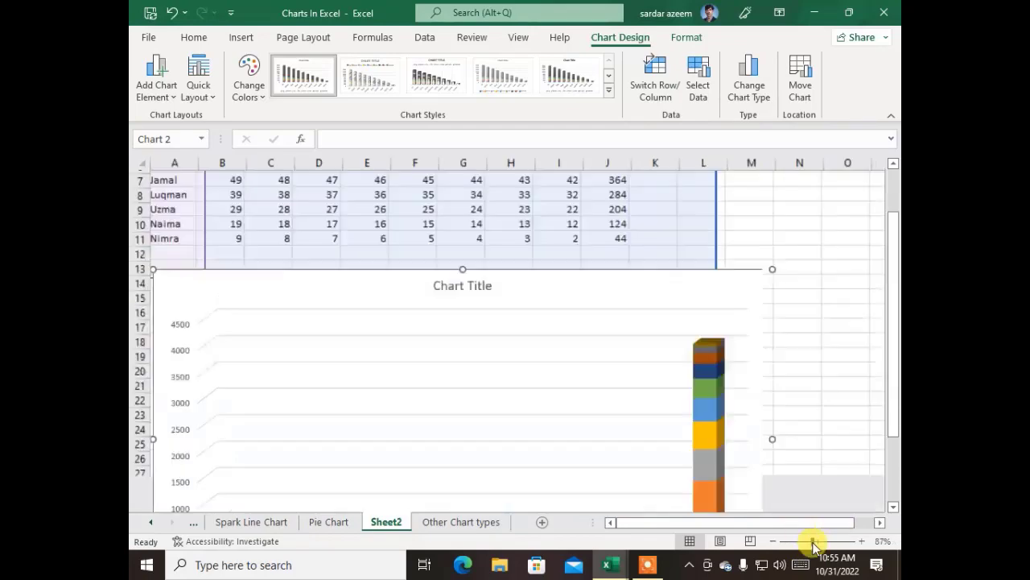
pyautogui.click(655, 85)
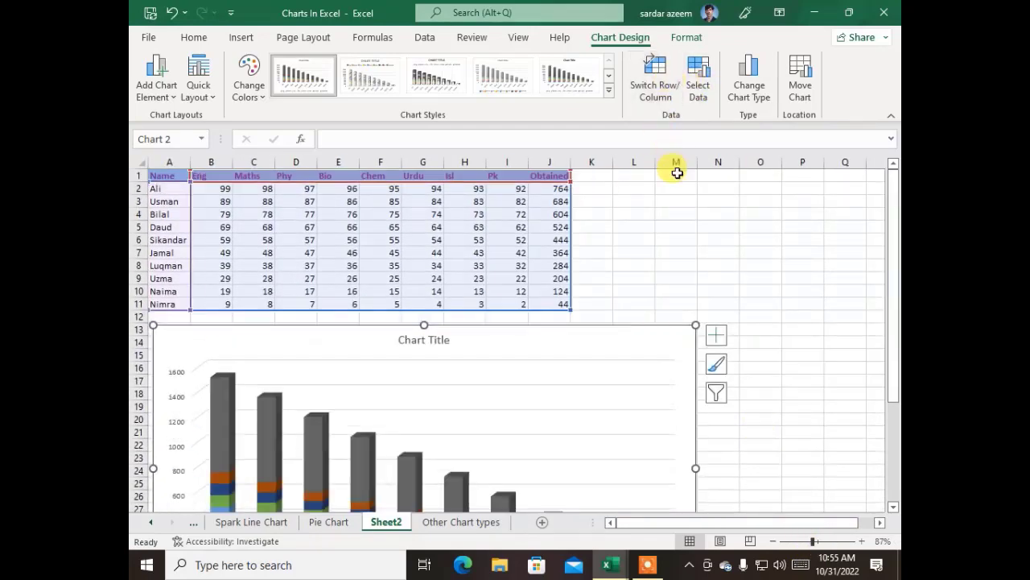
pyautogui.scroll(-3, 753, 331)
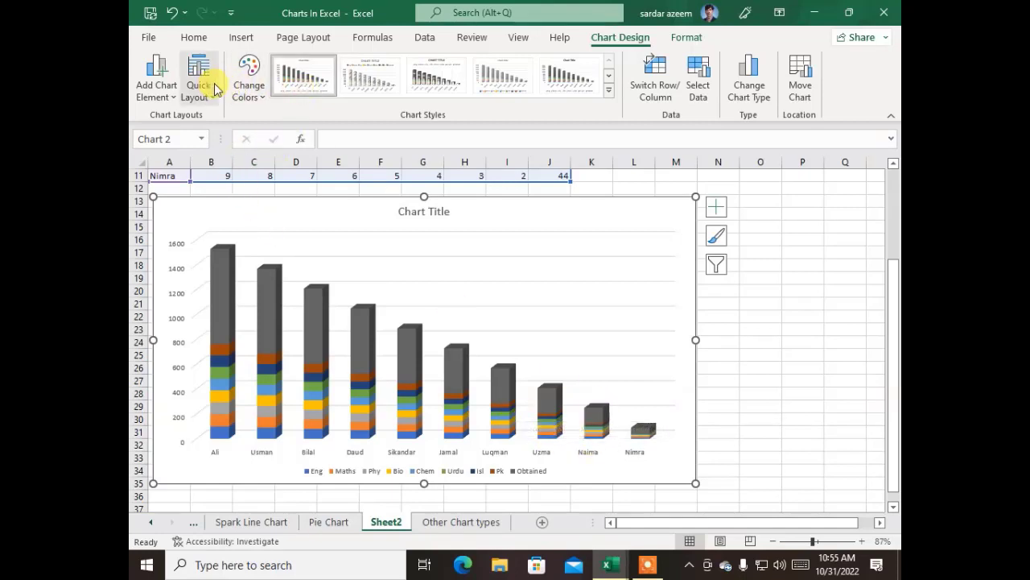
# Recolour the stacked column chart with the Colorful palette that starts with orange, yellow and green, and apply the dark-background chart style.
pyautogui.click(249, 97)
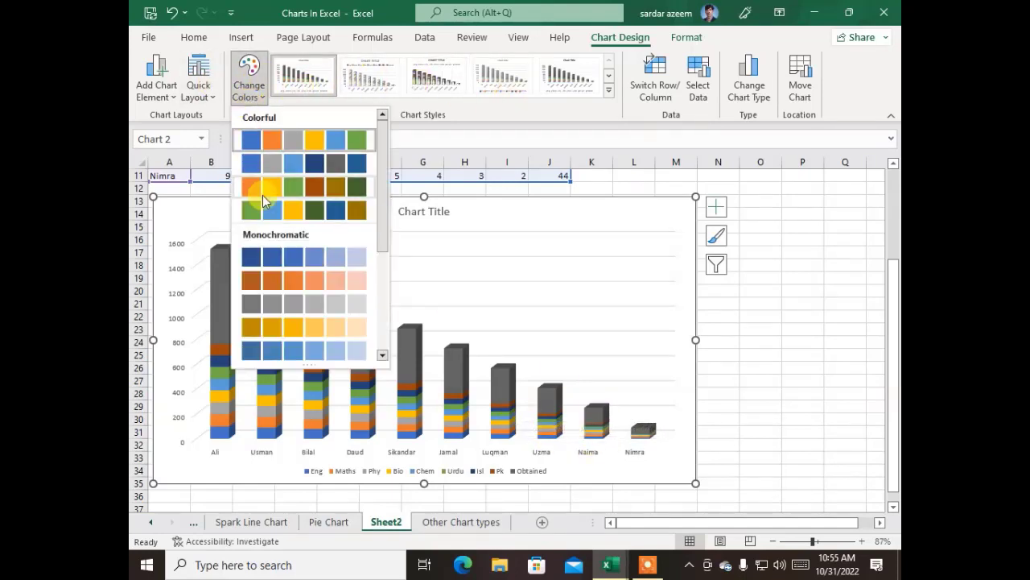
pyautogui.scroll(-3, 280, 330)
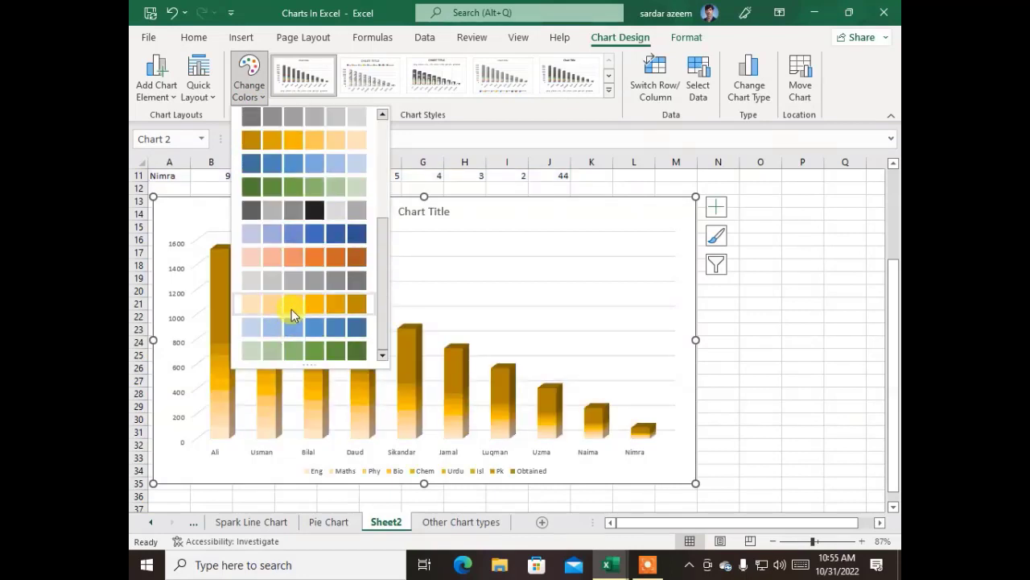
pyautogui.scroll(5, 299, 286)
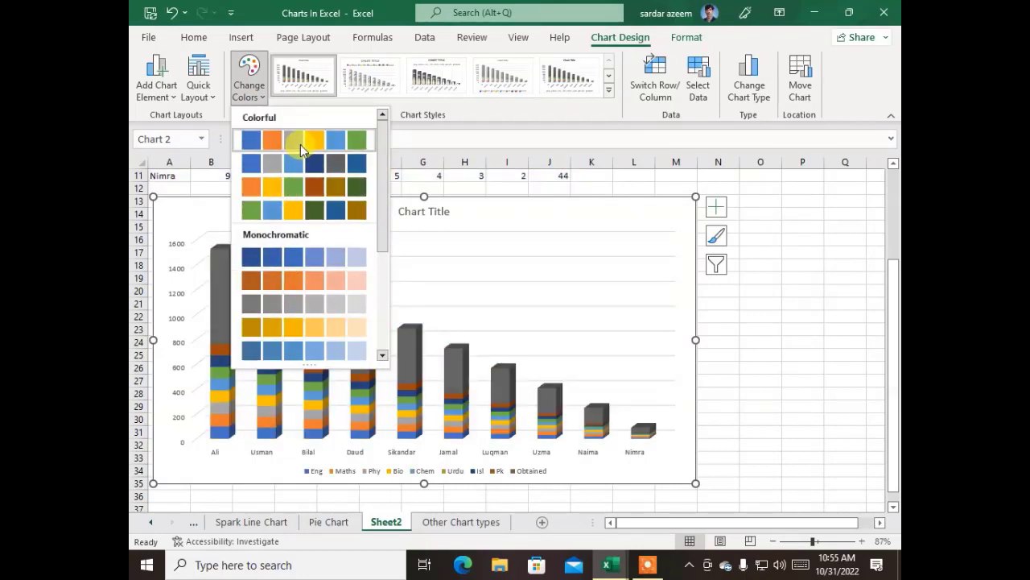
pyautogui.click(288, 188)
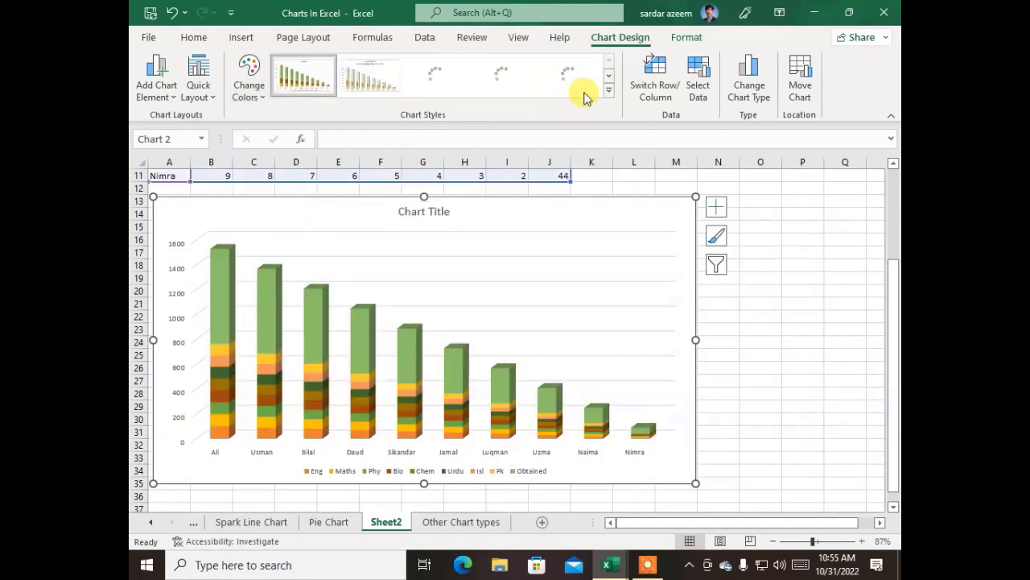
pyautogui.click(610, 89)
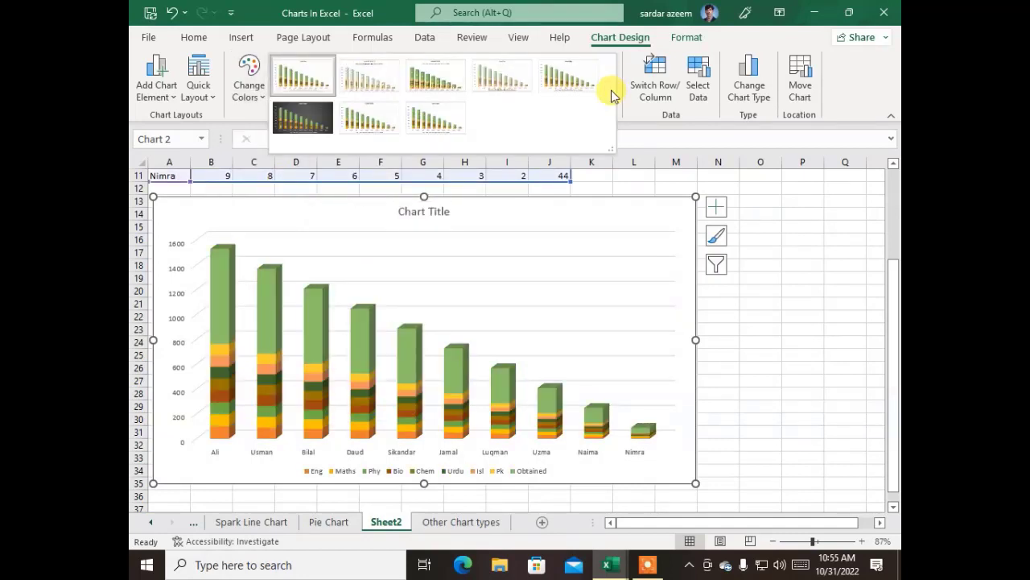
pyautogui.click(286, 119)
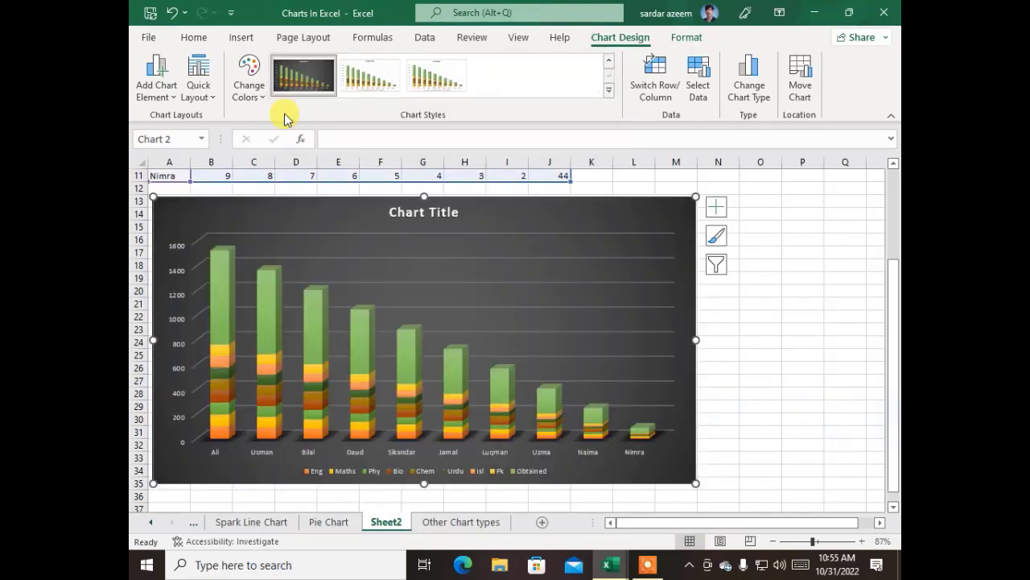
# Try the Line and Bar types on the stacked column chart, apply Clustered Bar, and undo the type change.
pyautogui.click(763, 100)
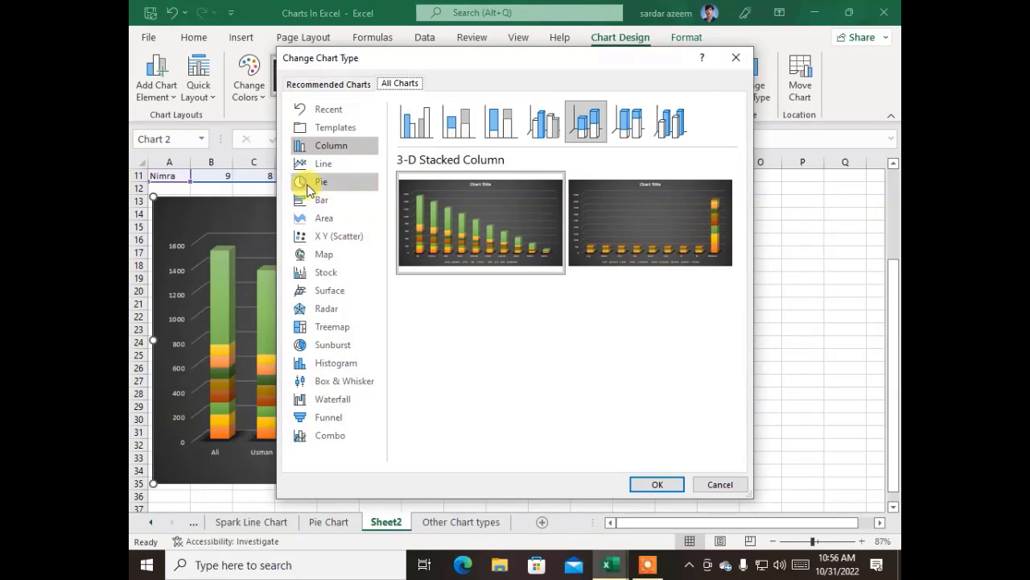
pyautogui.click(310, 163)
pyautogui.moveTo(649, 202)
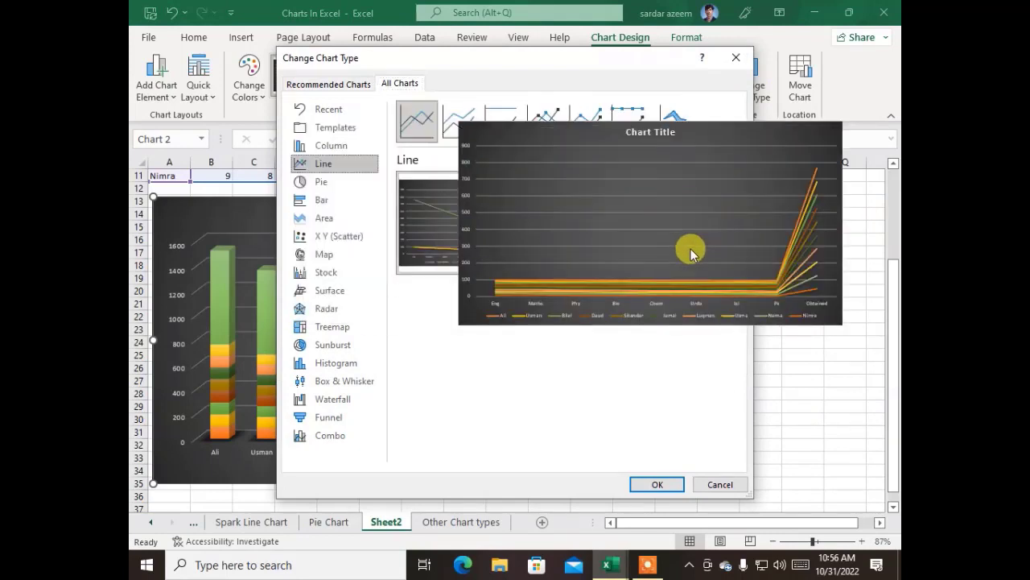
pyautogui.click(322, 201)
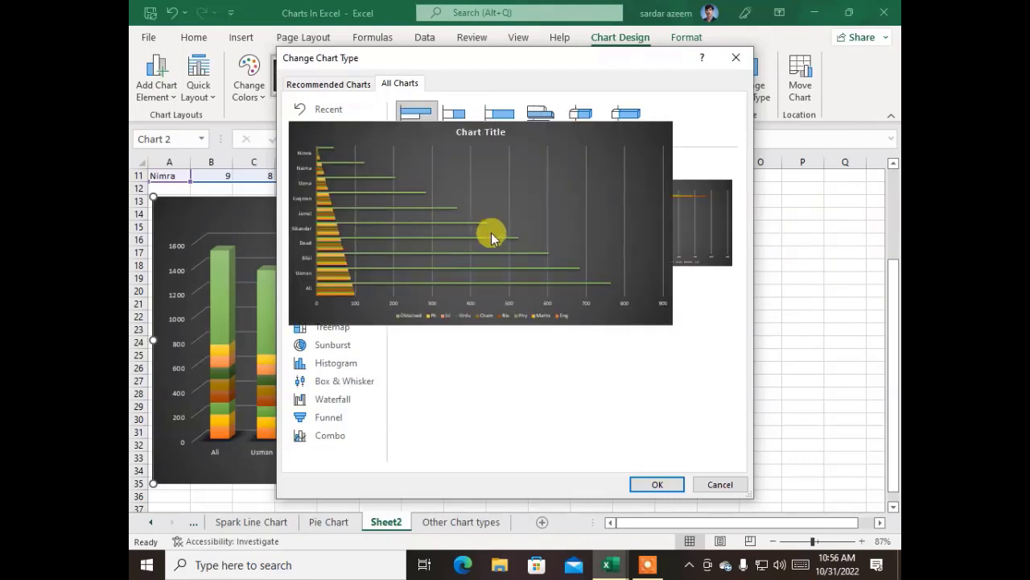
pyautogui.moveTo(670, 242)
pyautogui.moveTo(458, 228)
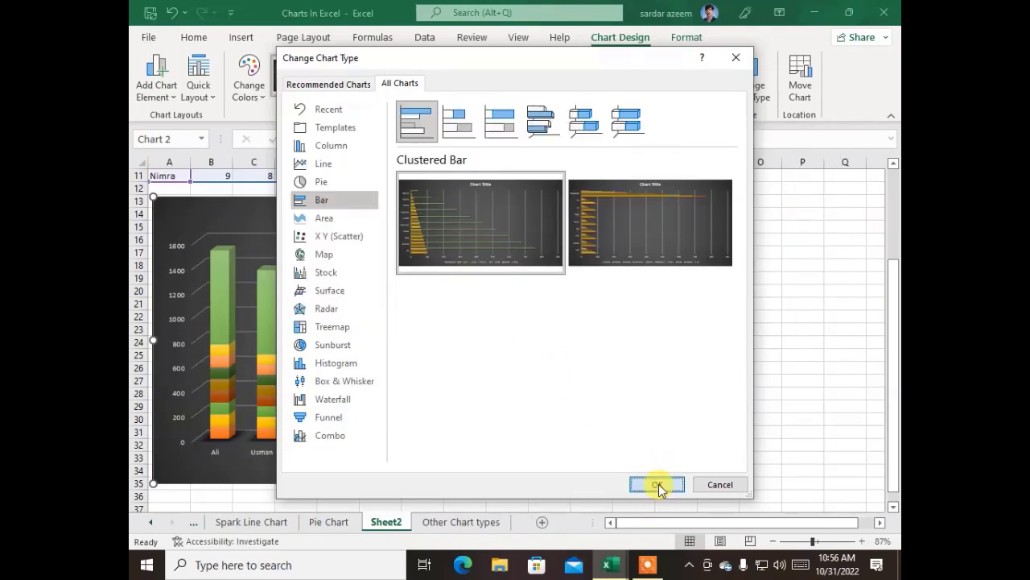
pyautogui.click(657, 484)
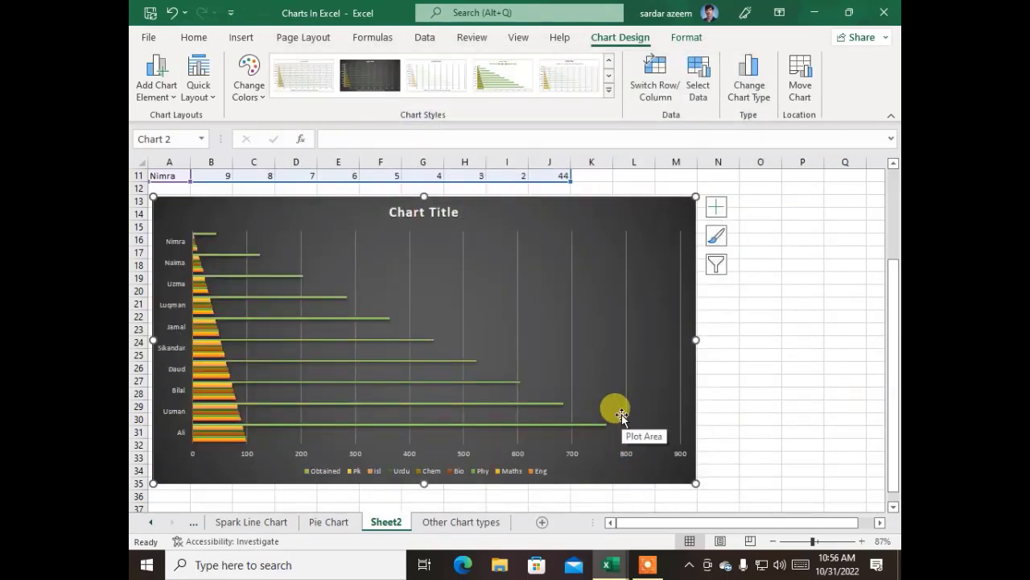
pyautogui.hotkey('ctrl', 'z')
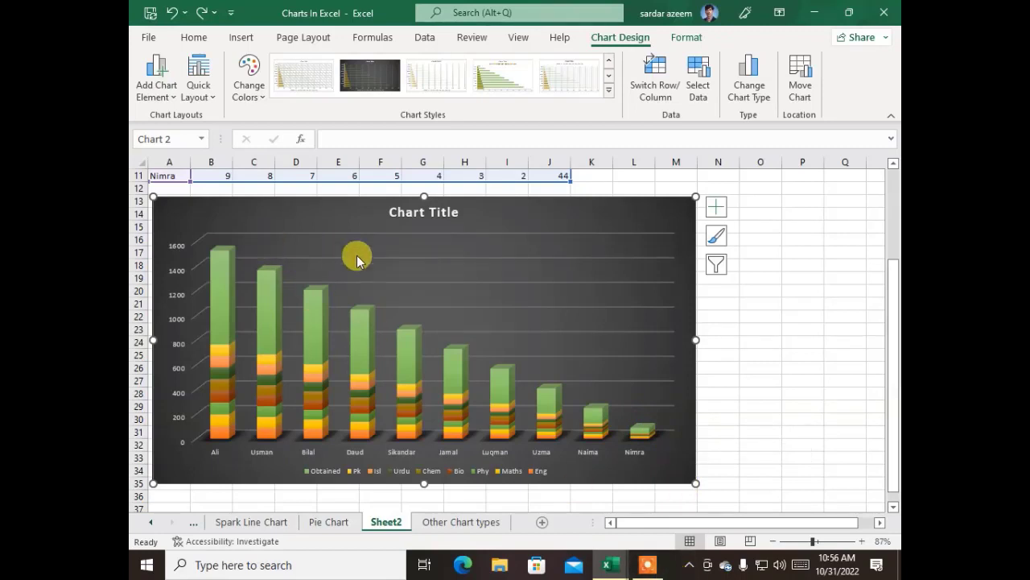
# Replace the placeholder chart title with "Result Sheet".
pyautogui.click(411, 202)
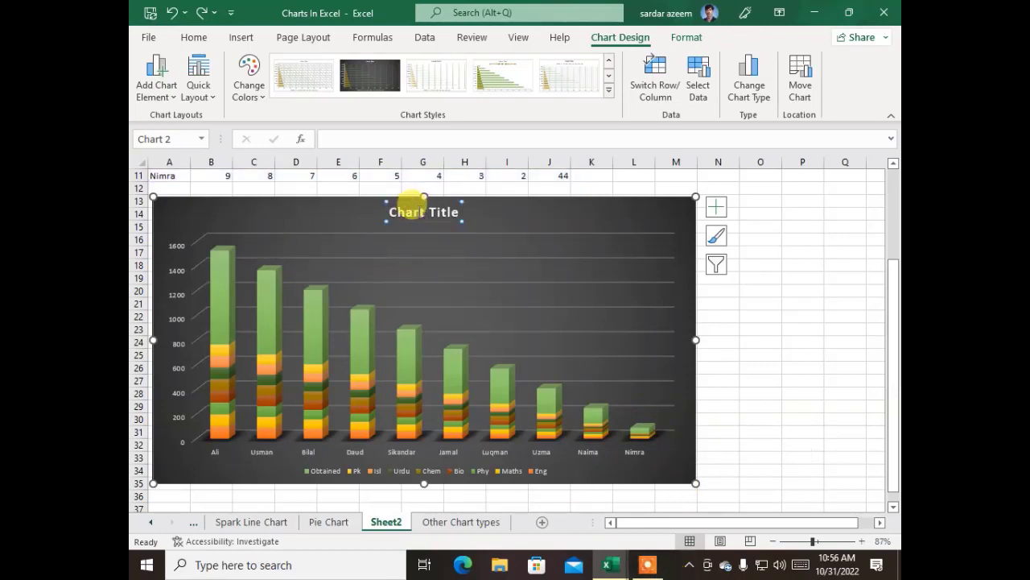
pyautogui.moveTo(450, 209); pyautogui.dragTo(388, 199)
pyautogui.click(273, 306)
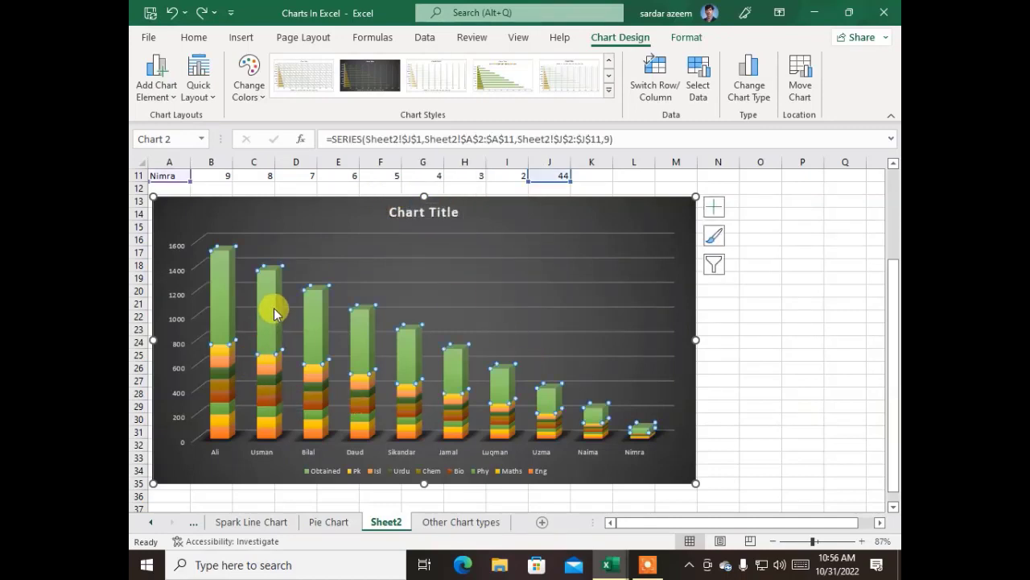
pyautogui.click(409, 206)
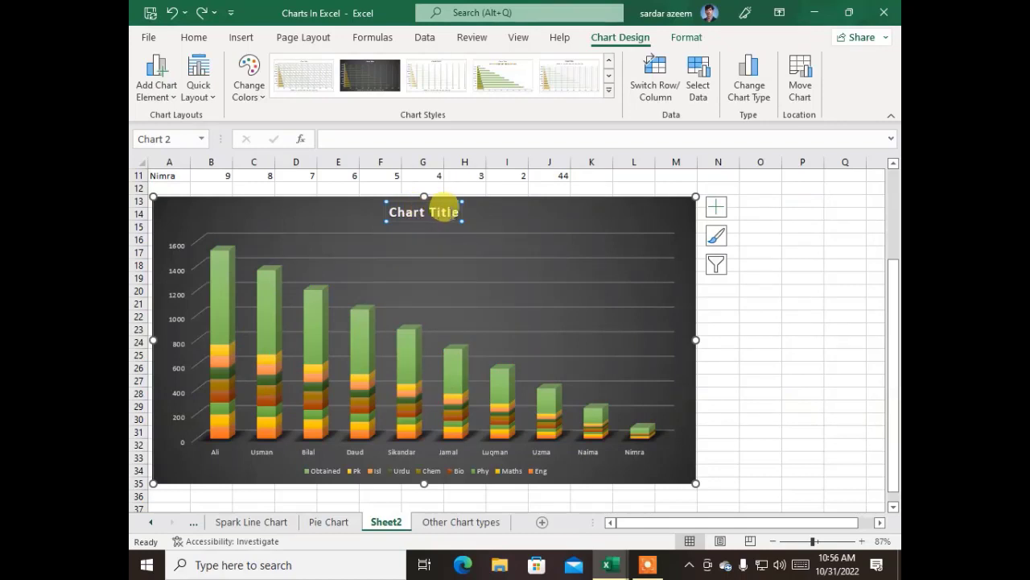
pyautogui.click(444, 213)
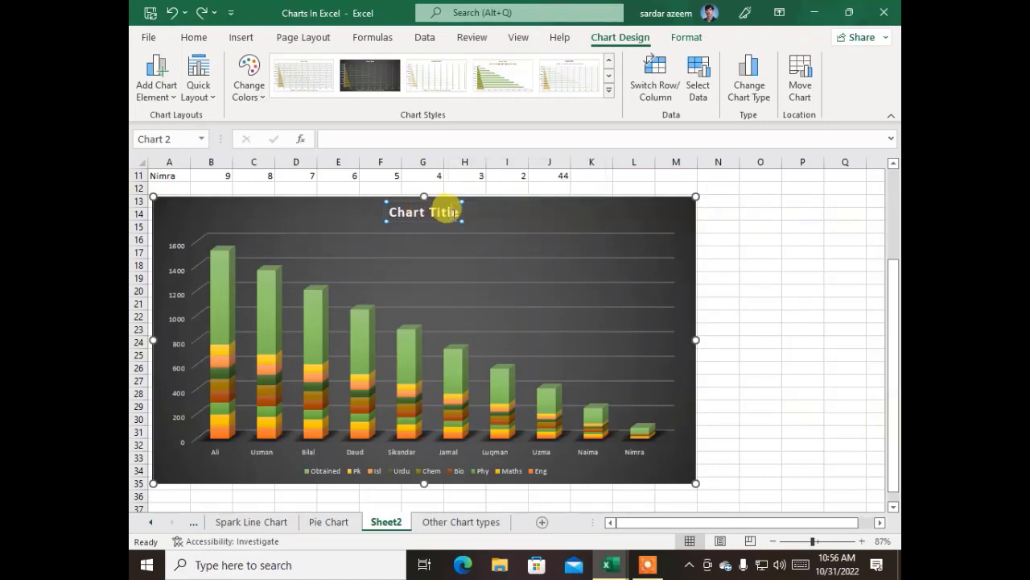
pyautogui.moveTo(457, 212); pyautogui.dragTo(392, 213)
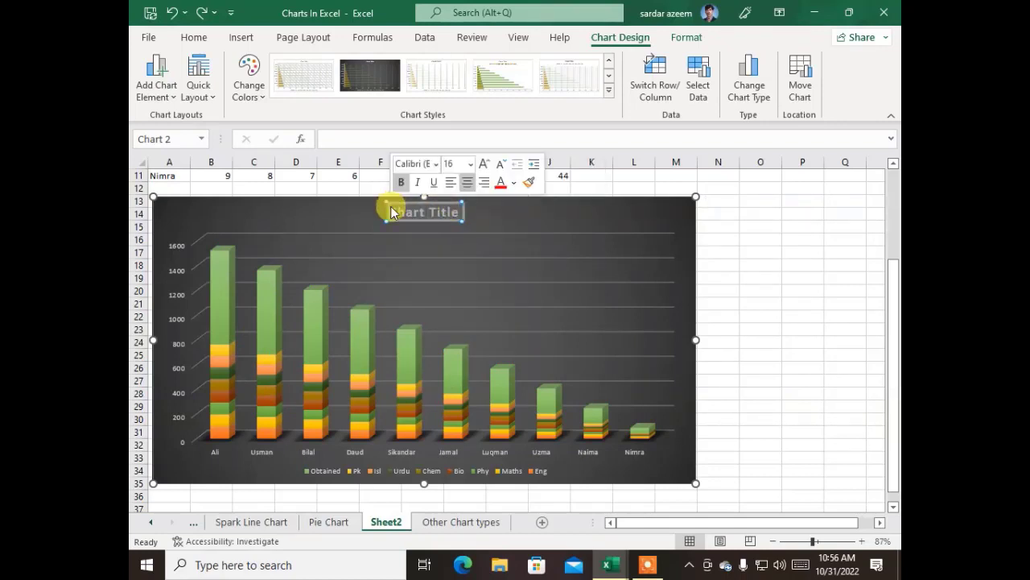
pyautogui.write('Resul')
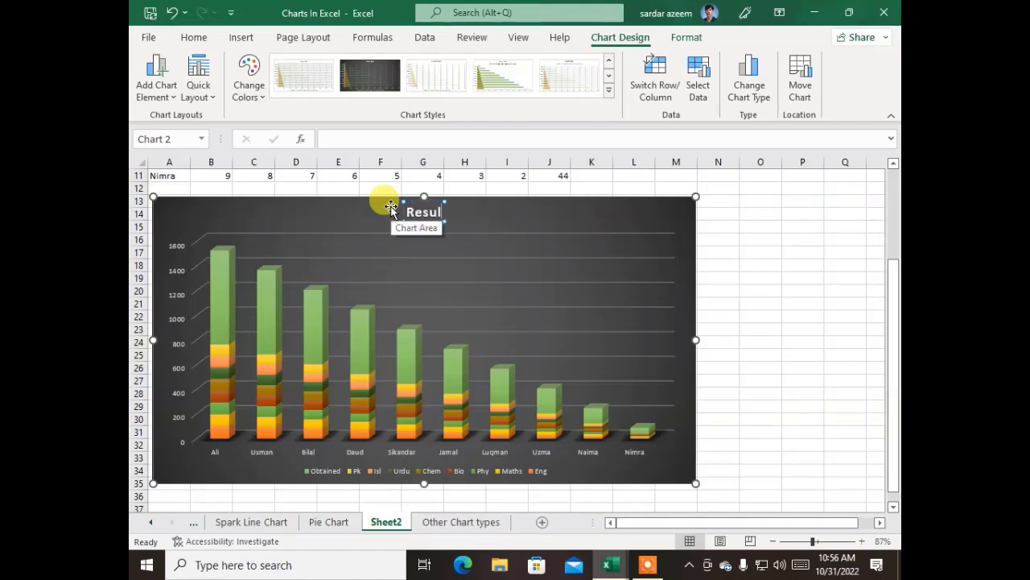
pyautogui.write('t Sheet')
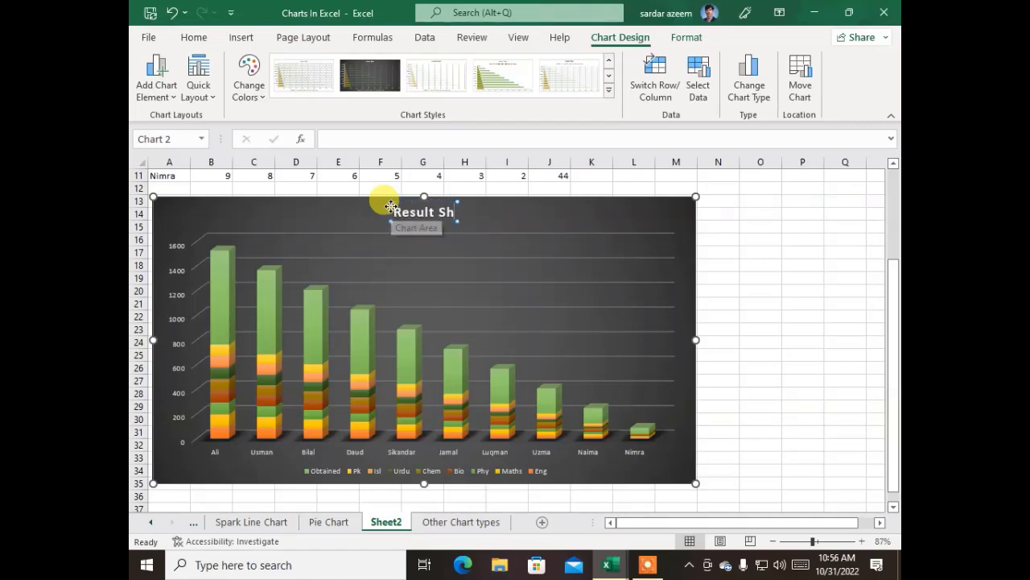
# Try orange and dark blue fills on the chart's Obtained series, and settle on the standard red fill.
pyautogui.click(216, 281)
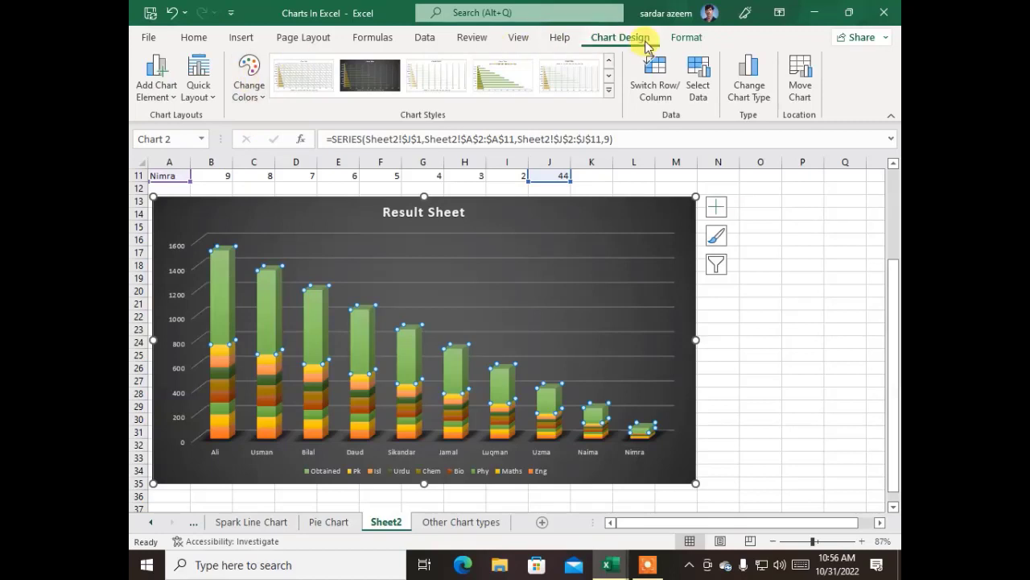
pyautogui.click(675, 40)
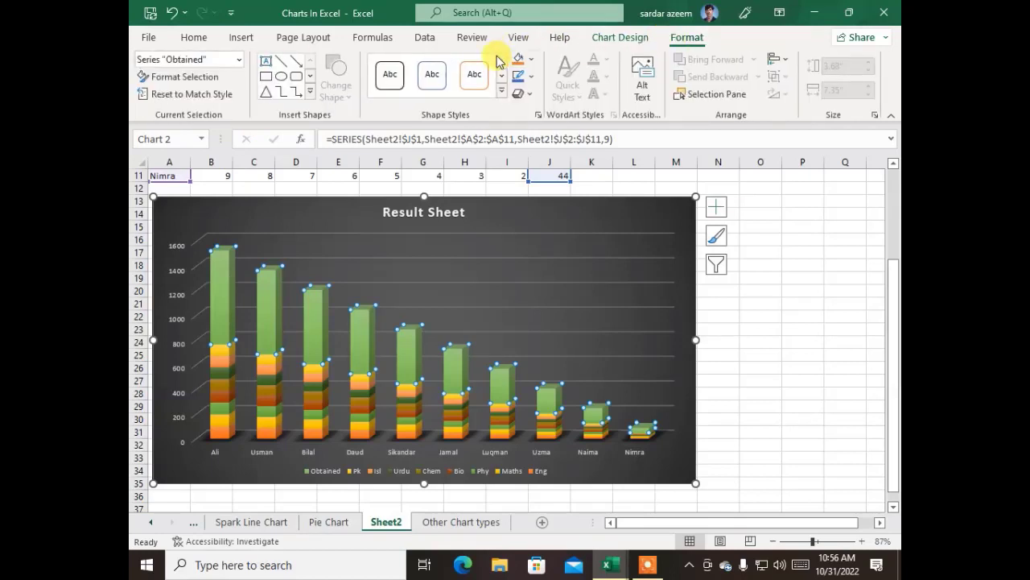
pyautogui.click(530, 78)
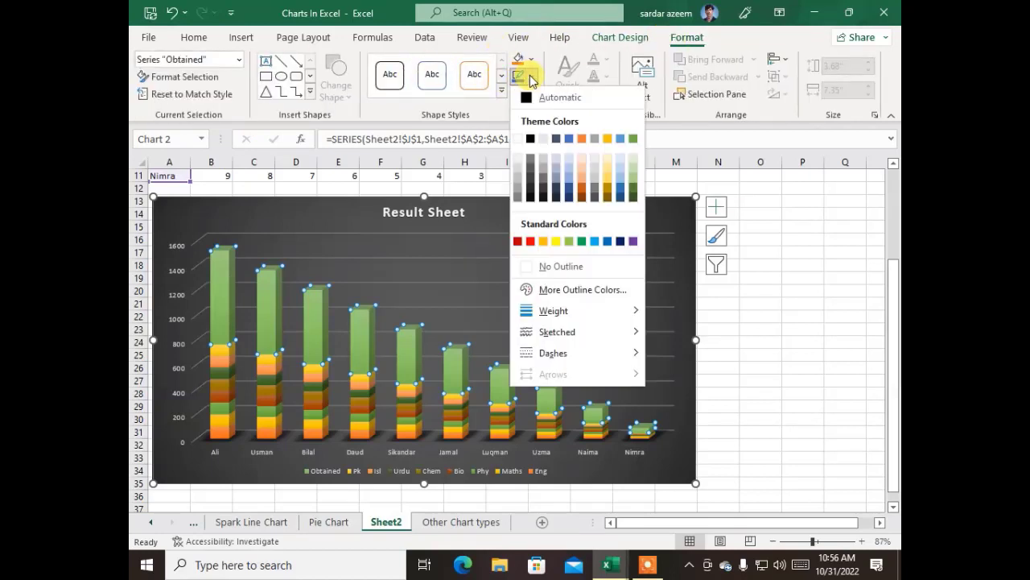
pyautogui.click(578, 194)
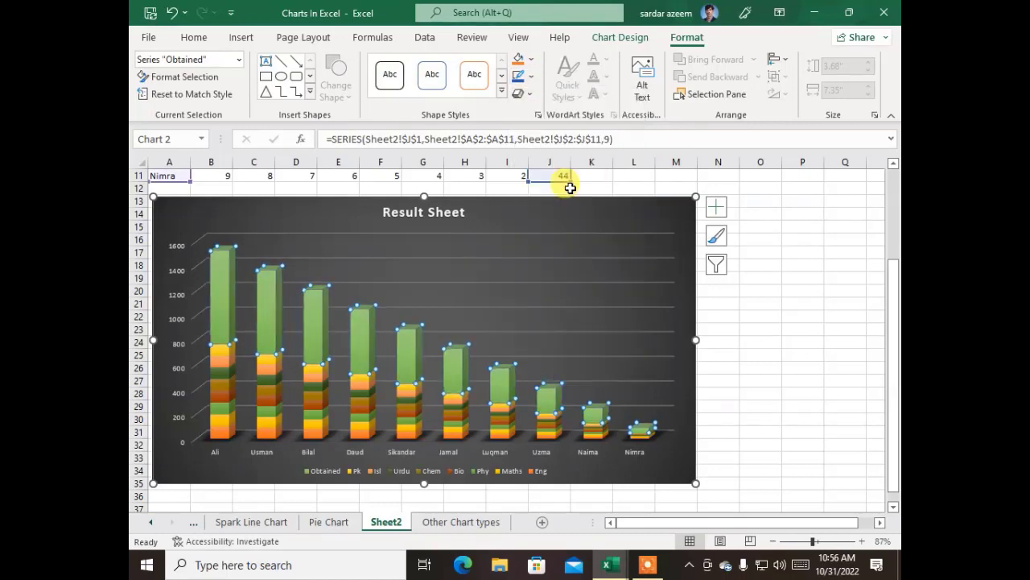
pyautogui.click(520, 65)
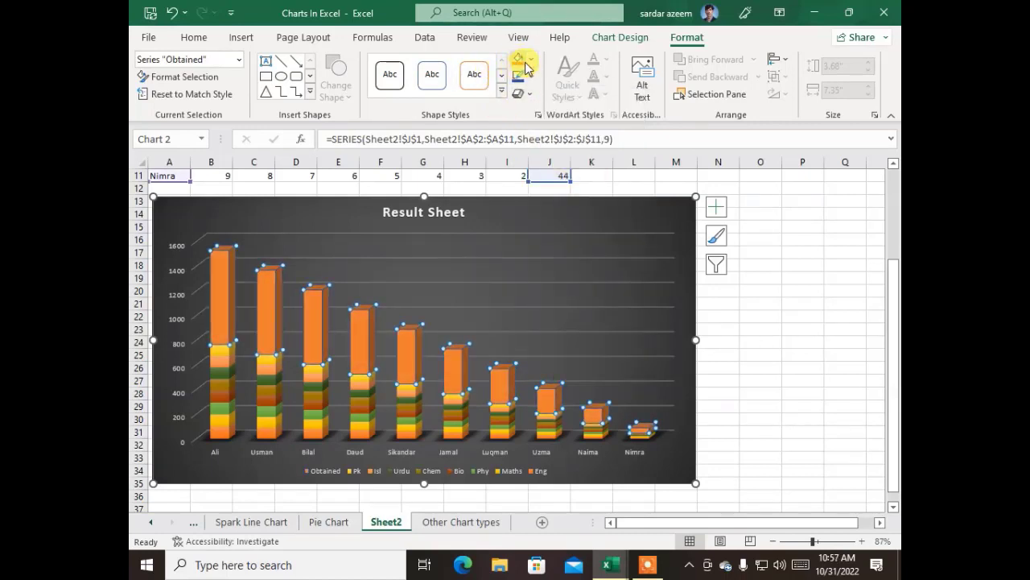
pyautogui.click(528, 61)
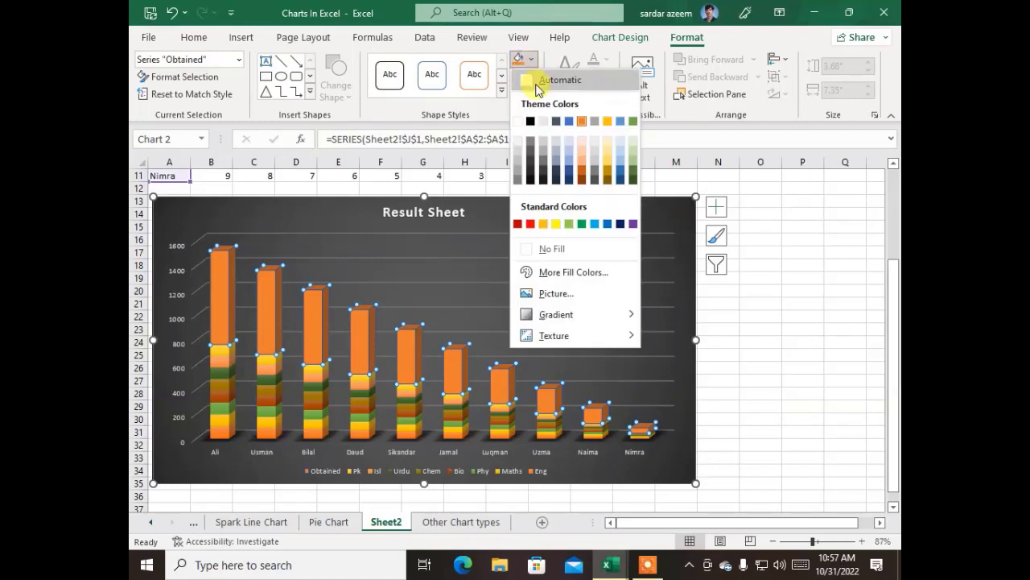
pyautogui.click(568, 175)
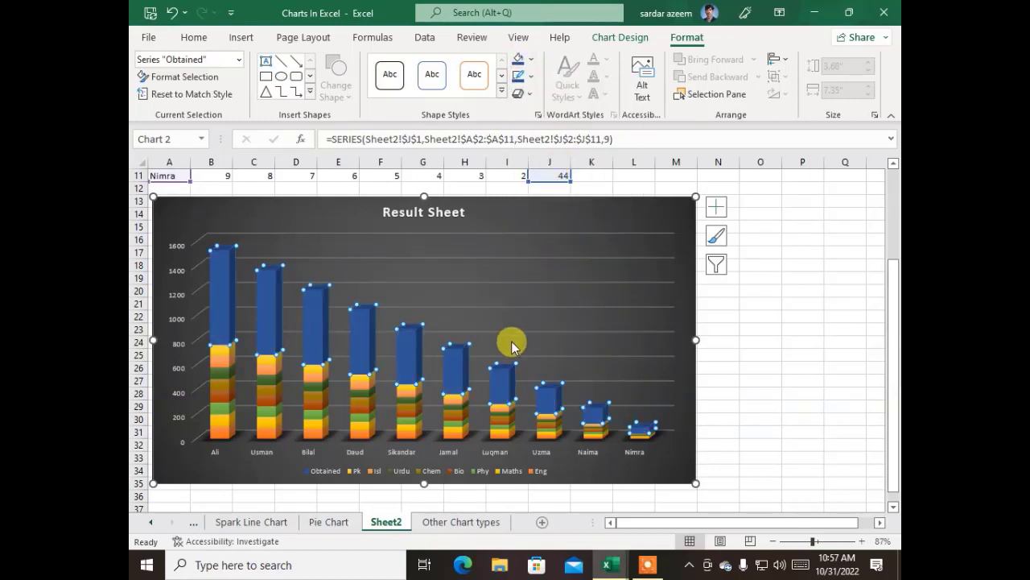
pyautogui.click(529, 61)
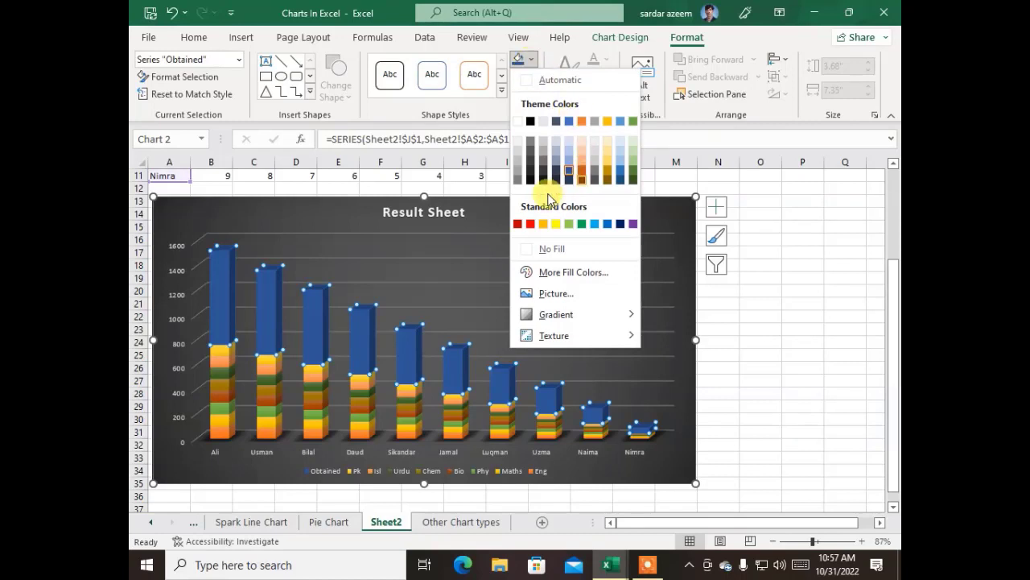
pyautogui.click(530, 223)
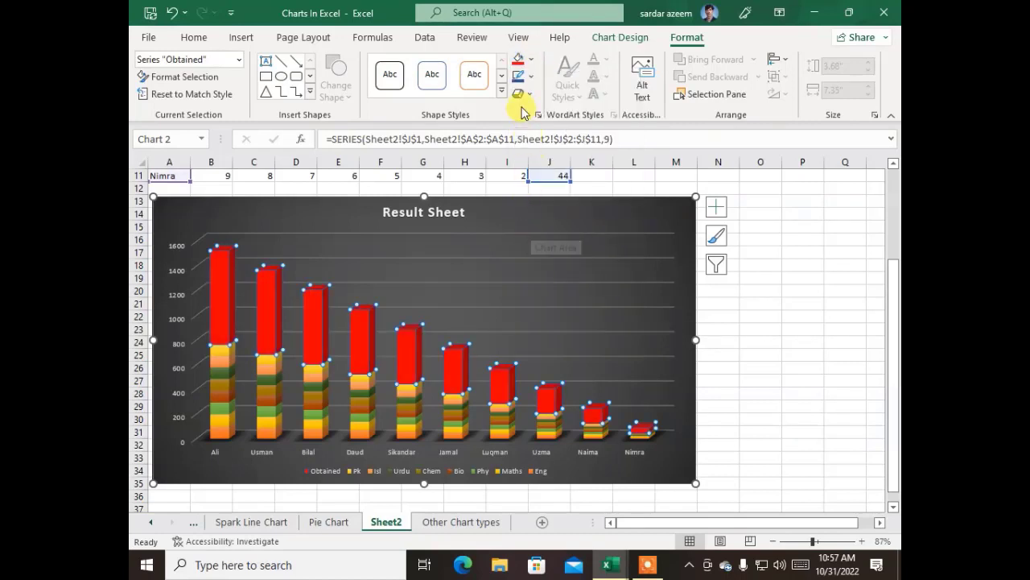
pyautogui.click(751, 352)
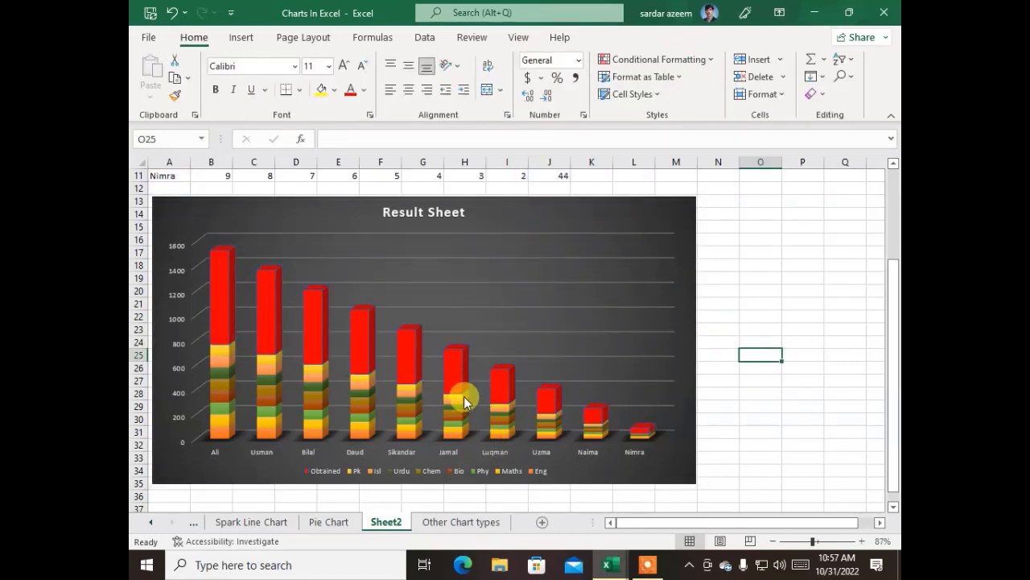
pyautogui.click(262, 219)
pyautogui.rightClick(268, 226)
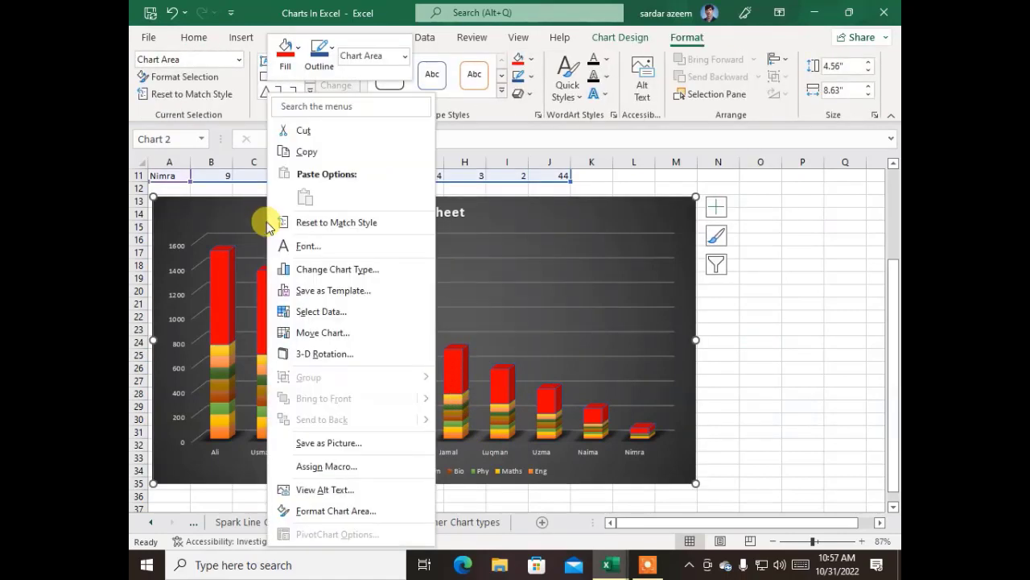
pyautogui.click(229, 222)
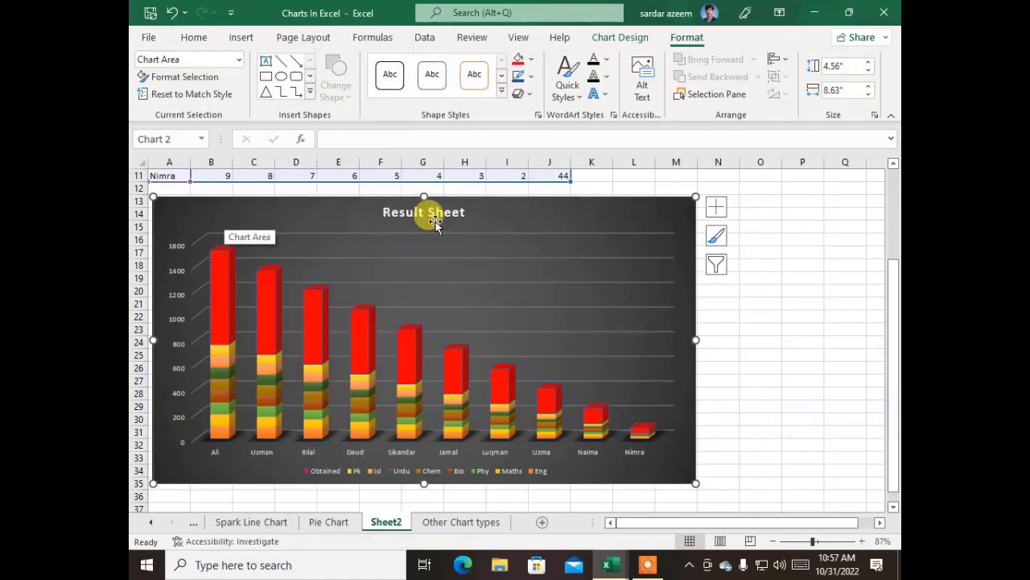
pyautogui.moveTo(267, 386)
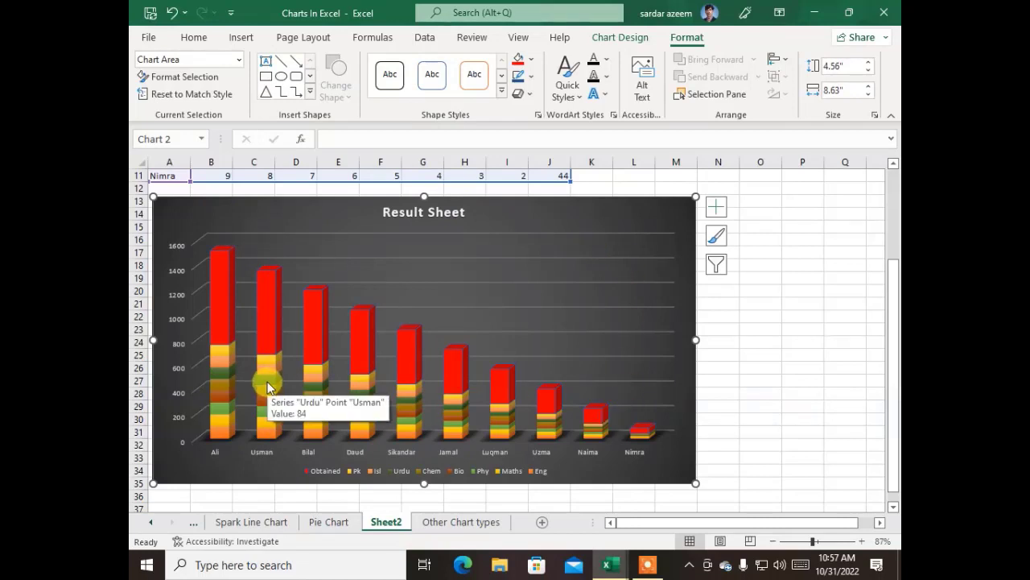
pyautogui.scroll(2, 613, 326)
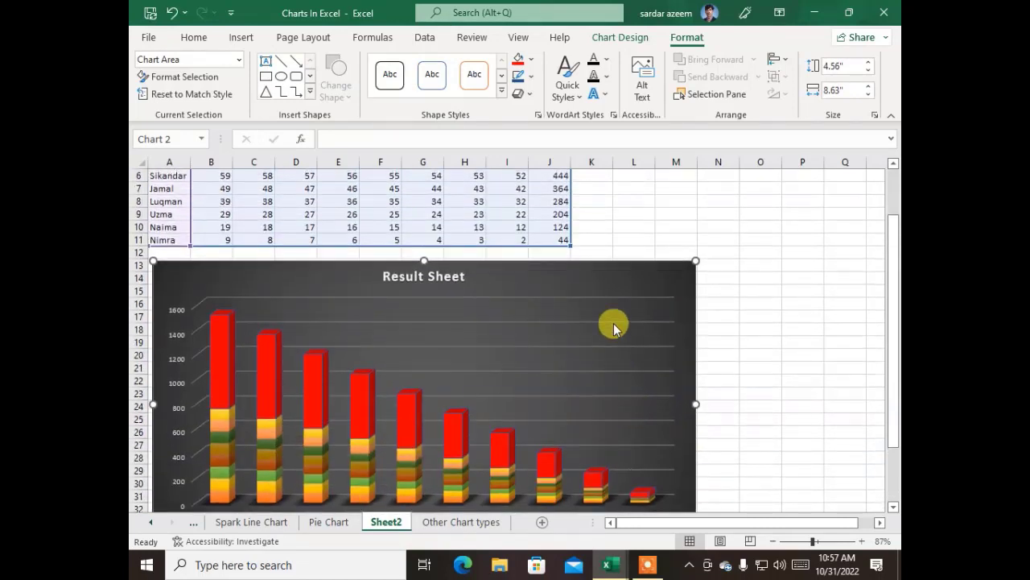
pyautogui.click(680, 225)
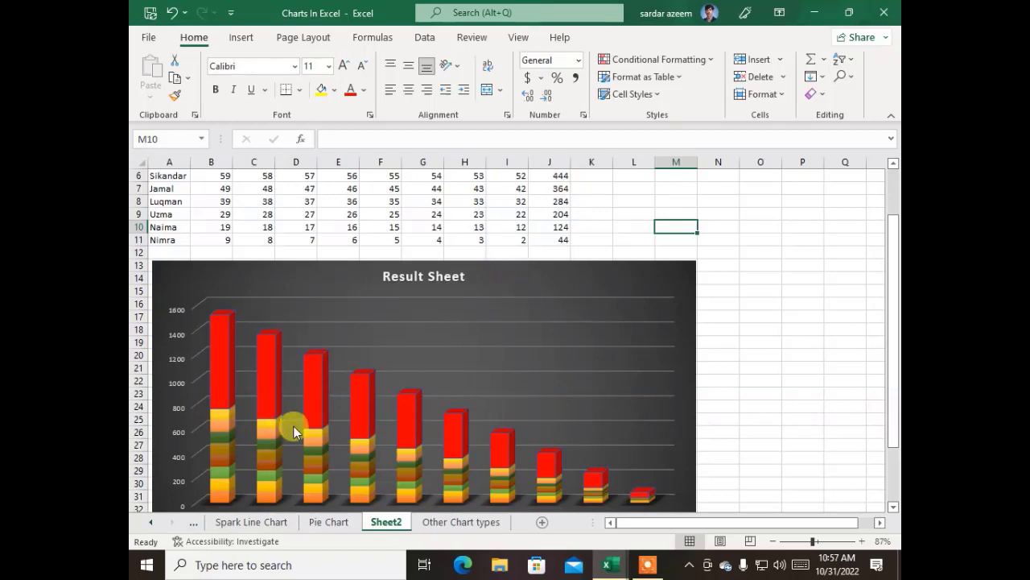
# Open the Pie Chart sheet and enlarge the view to 226% so the whole quarterly sales table is readable.
pyautogui.click(322, 522)
pyautogui.click(354, 344)
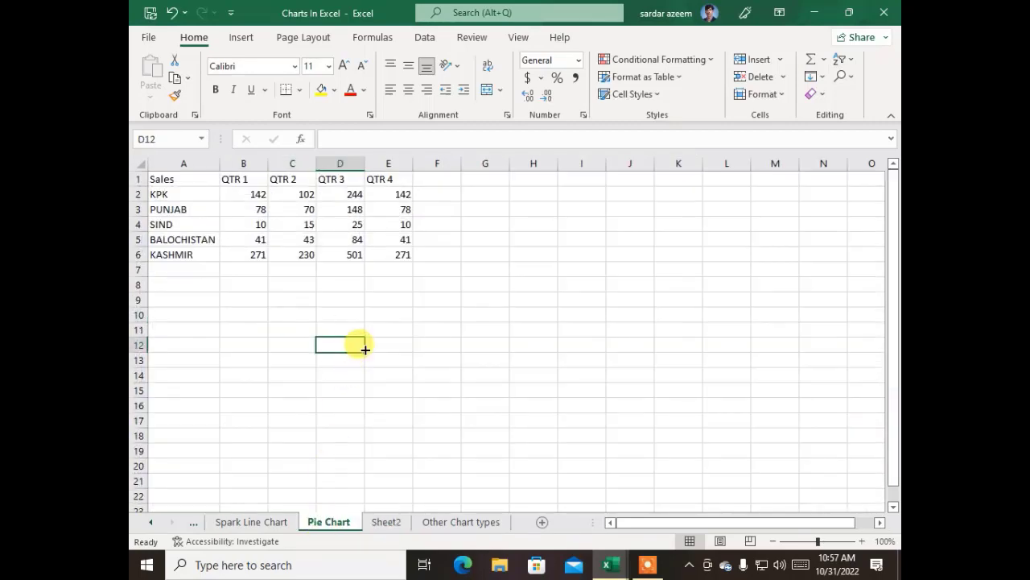
pyautogui.moveTo(818, 541); pyautogui.dragTo(835, 544)
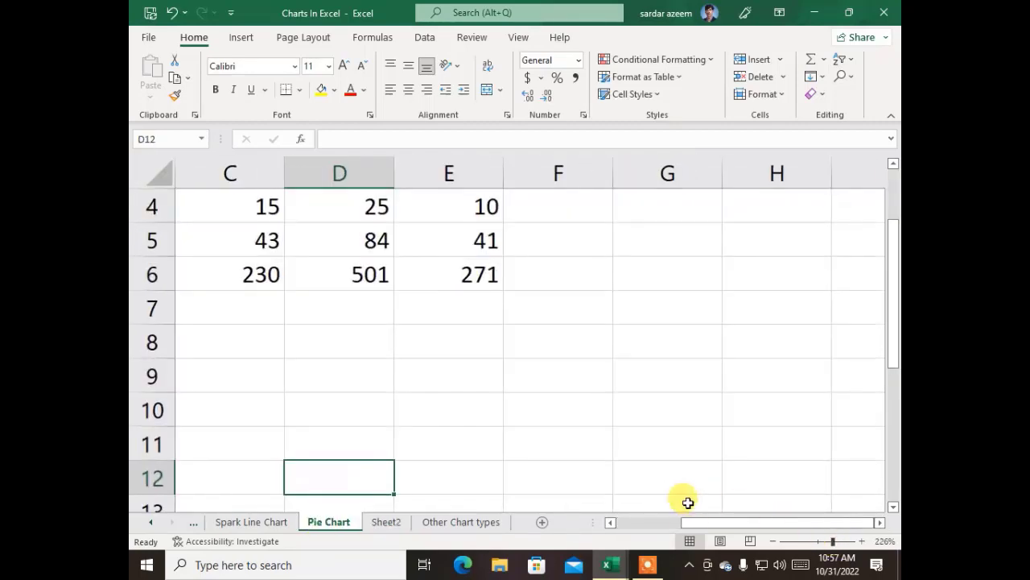
pyautogui.moveTo(691, 522); pyautogui.dragTo(614, 511)
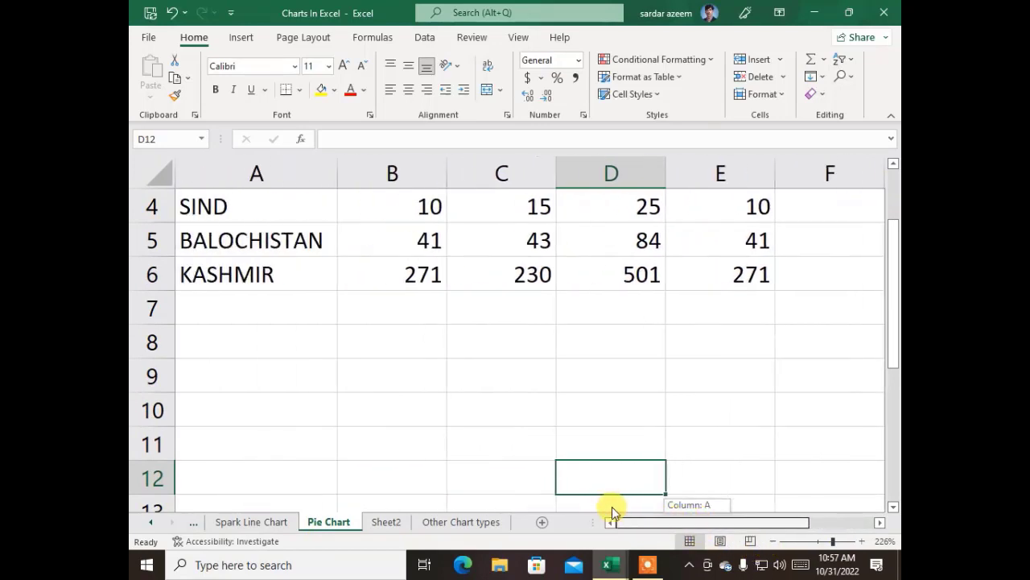
pyautogui.scroll(1, 531, 418)
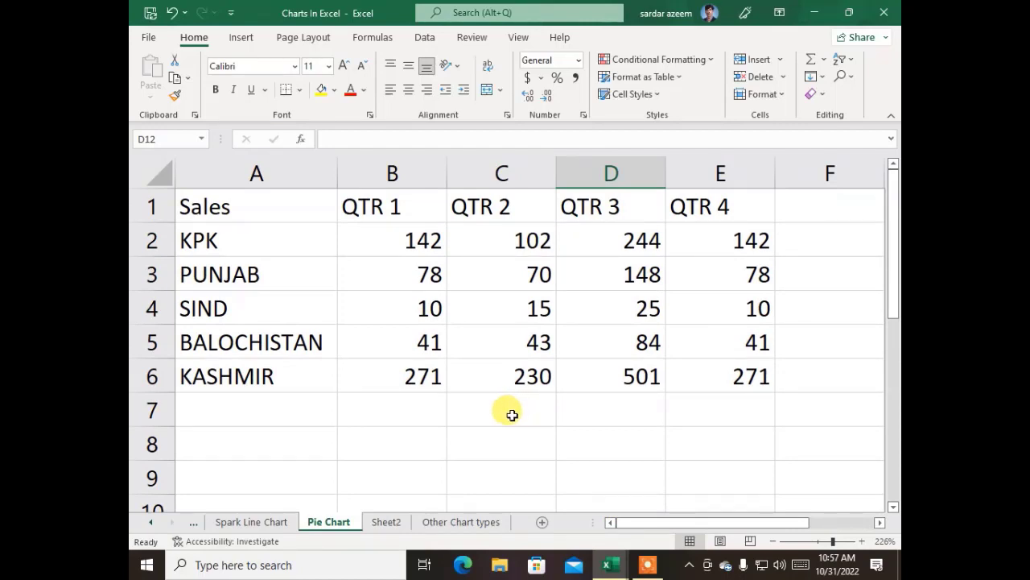
# Examine the sales table's region names in column A and its quarter headings QTR 1 to QTR 4.
pyautogui.click(208, 204)
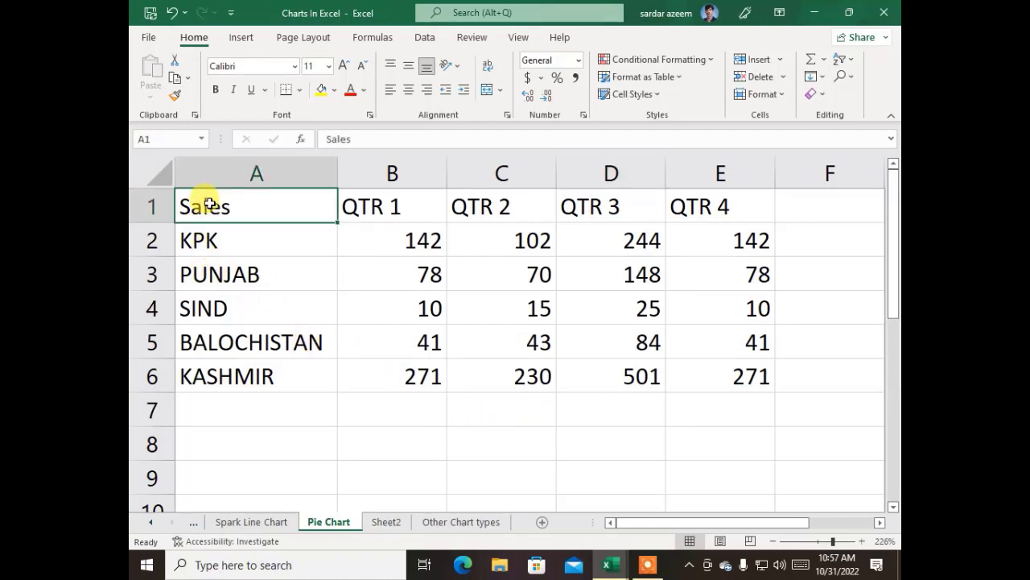
pyautogui.click(219, 239)
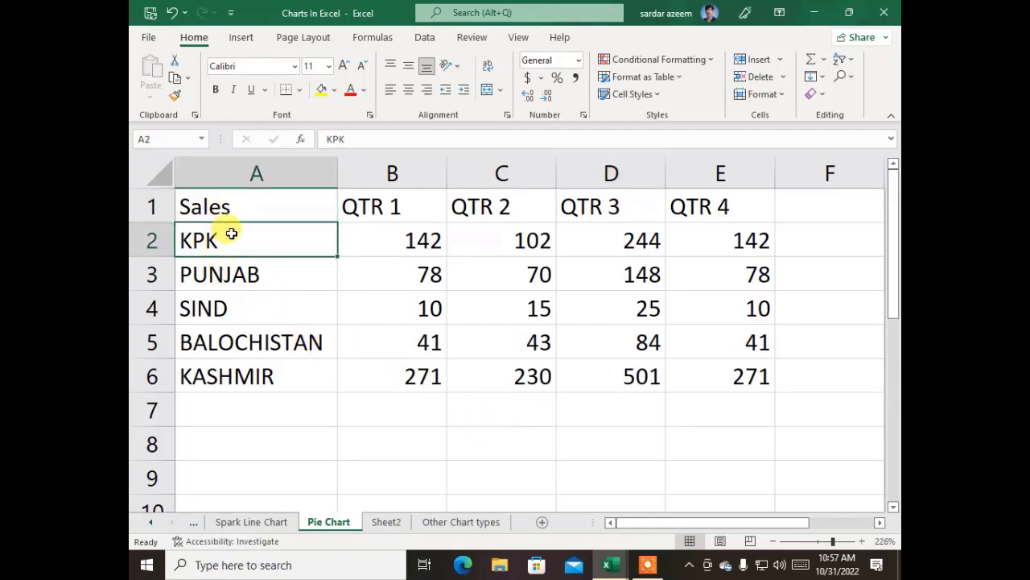
pyautogui.click(244, 272)
pyautogui.click(256, 304)
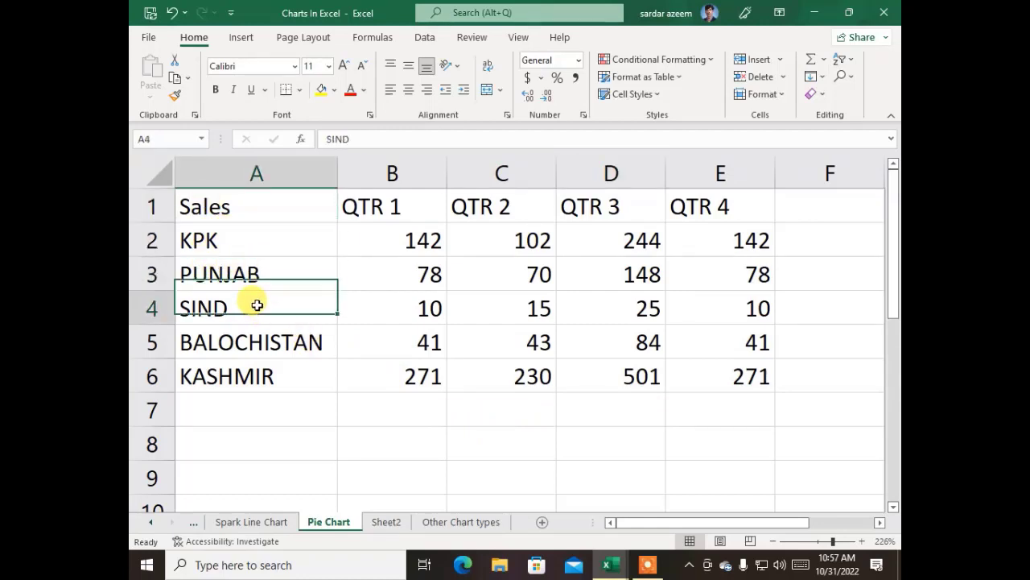
pyautogui.click(256, 342)
pyautogui.click(251, 375)
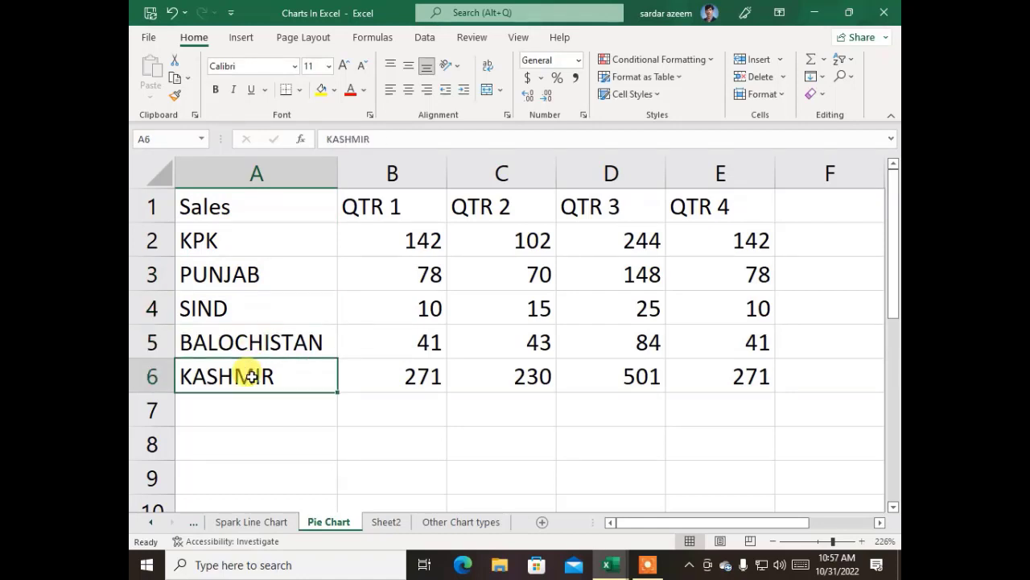
pyautogui.click(379, 208)
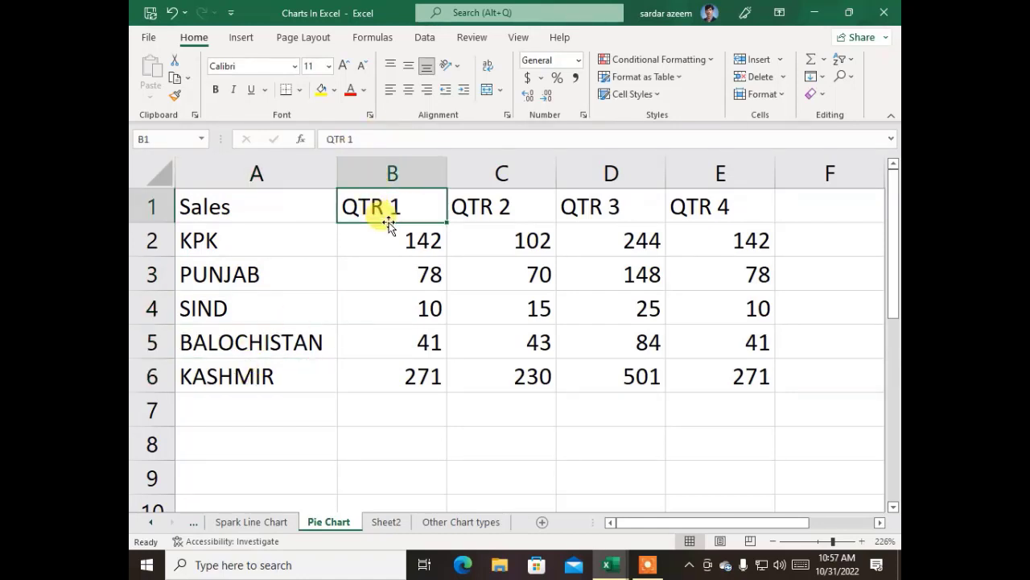
pyautogui.click(475, 206)
pyautogui.click(632, 214)
pyautogui.click(719, 228)
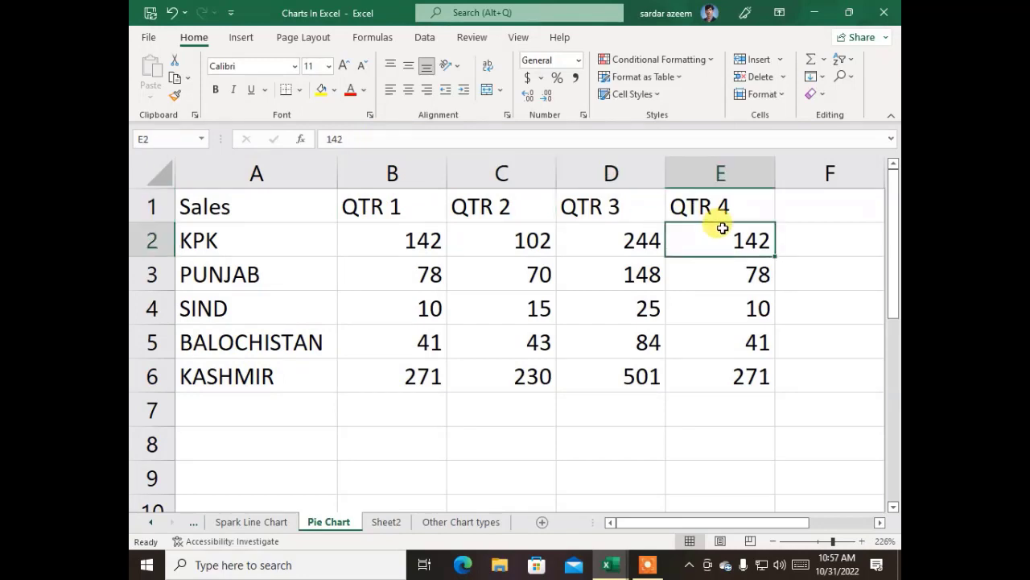
pyautogui.click(409, 200)
pyautogui.click(515, 201)
pyautogui.click(584, 203)
pyautogui.click(685, 208)
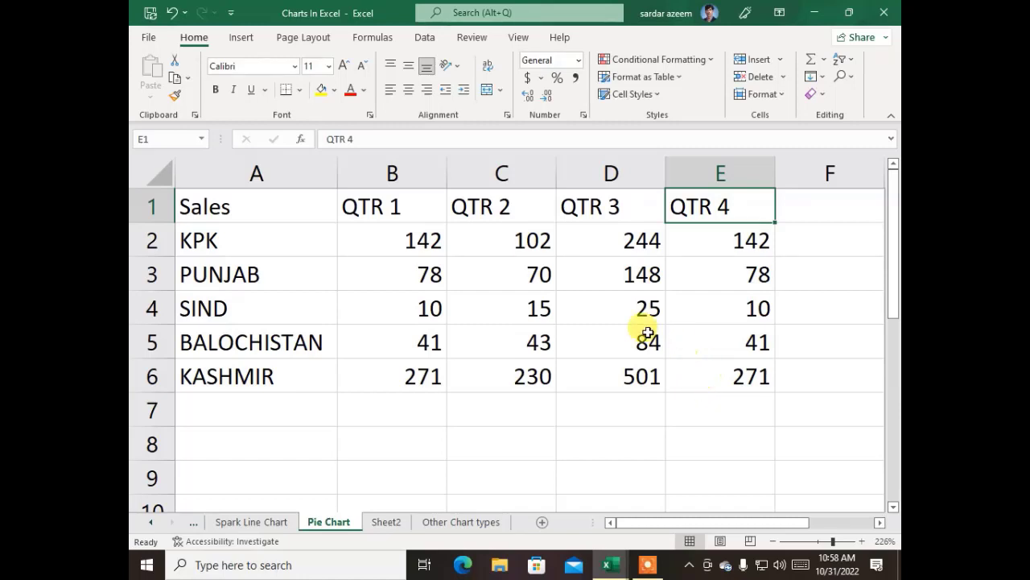
pyautogui.click(483, 200)
pyautogui.click(496, 315)
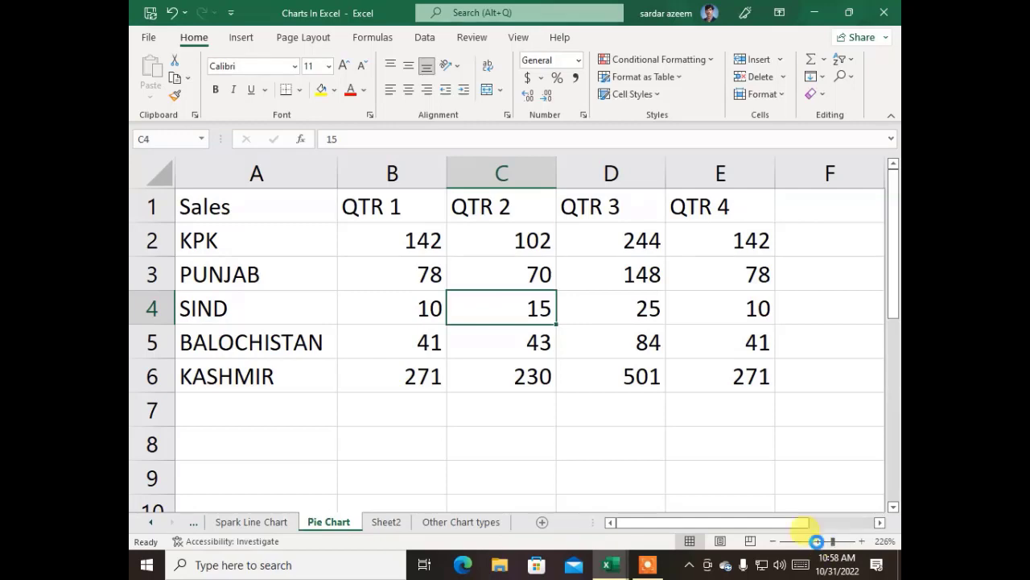
# Insert a 3-D pie chart from the sales table and place it below the data, starting around row 7.
pyautogui.click(818, 541)
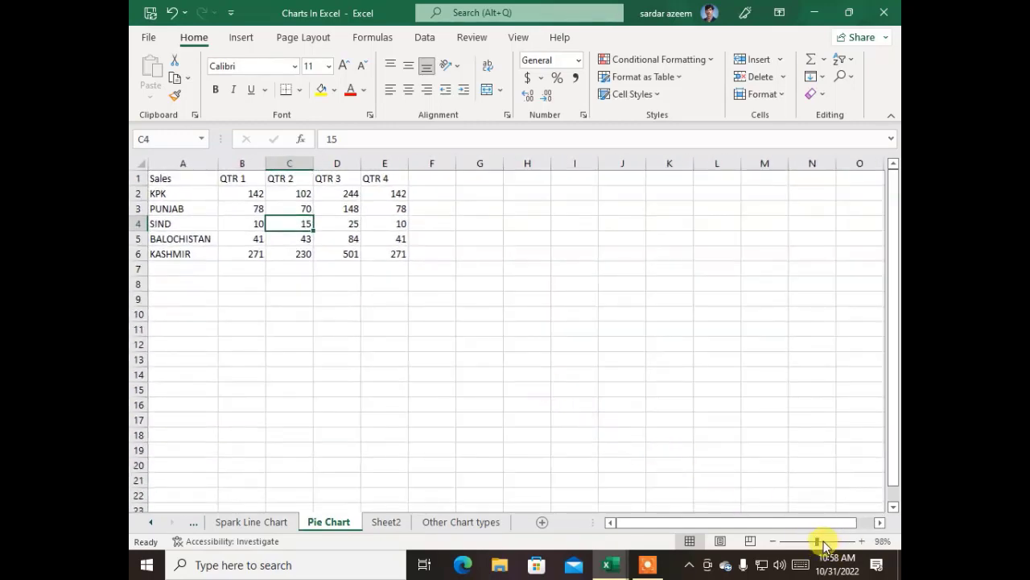
pyautogui.click(823, 541)
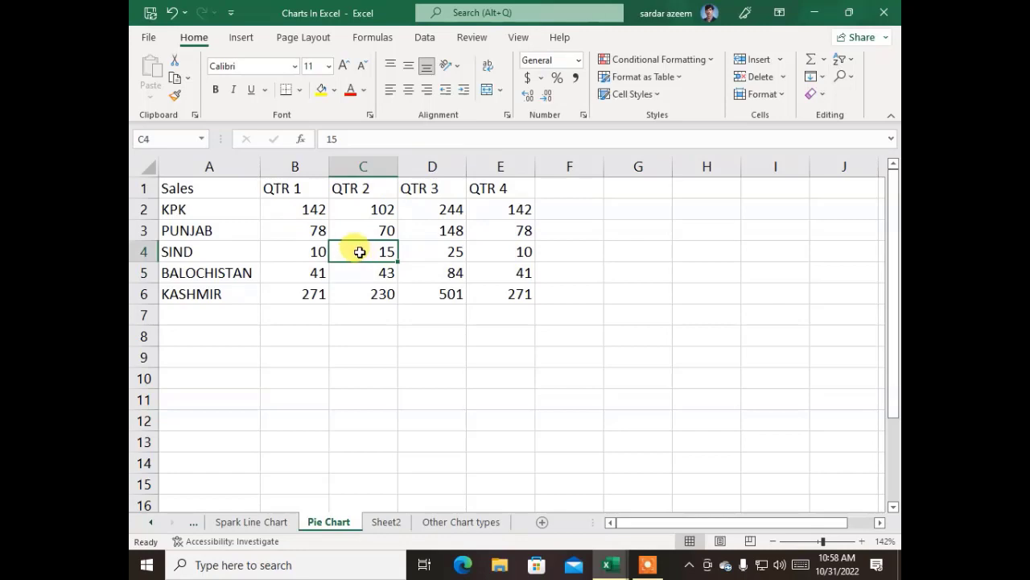
pyautogui.click(242, 38)
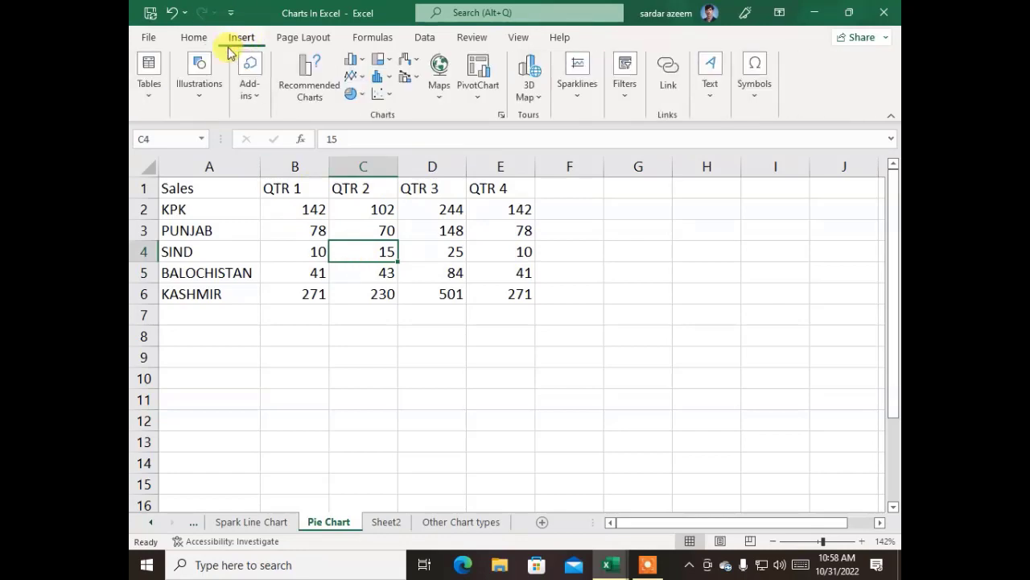
pyautogui.click(360, 95)
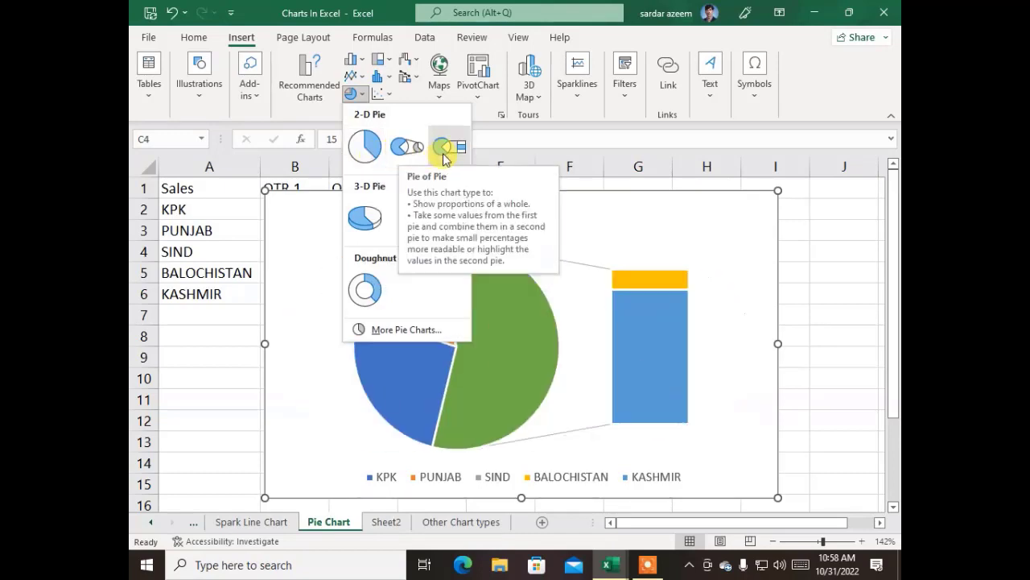
pyautogui.click(364, 219)
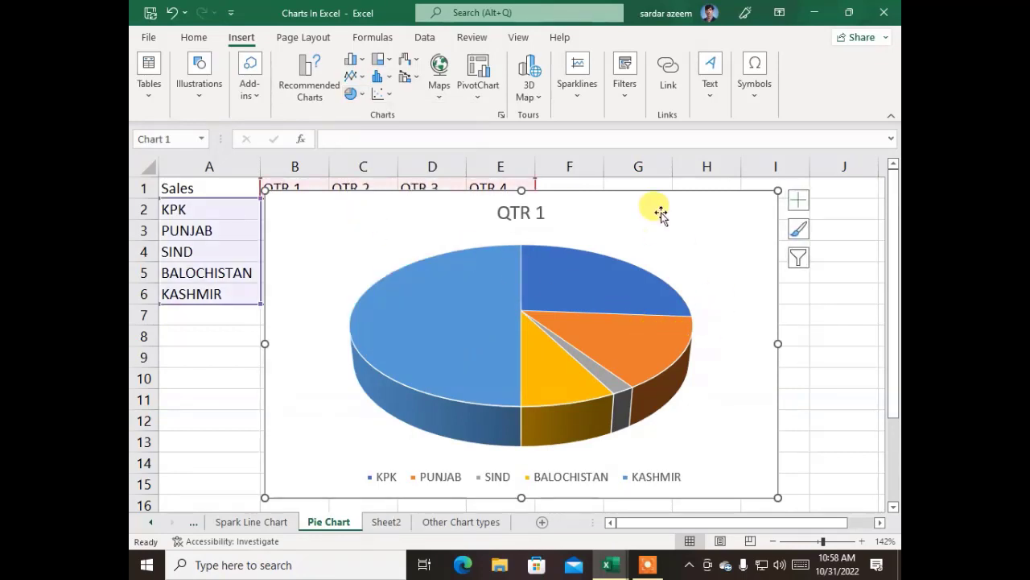
pyautogui.moveTo(660, 194); pyautogui.dragTo(582, 309)
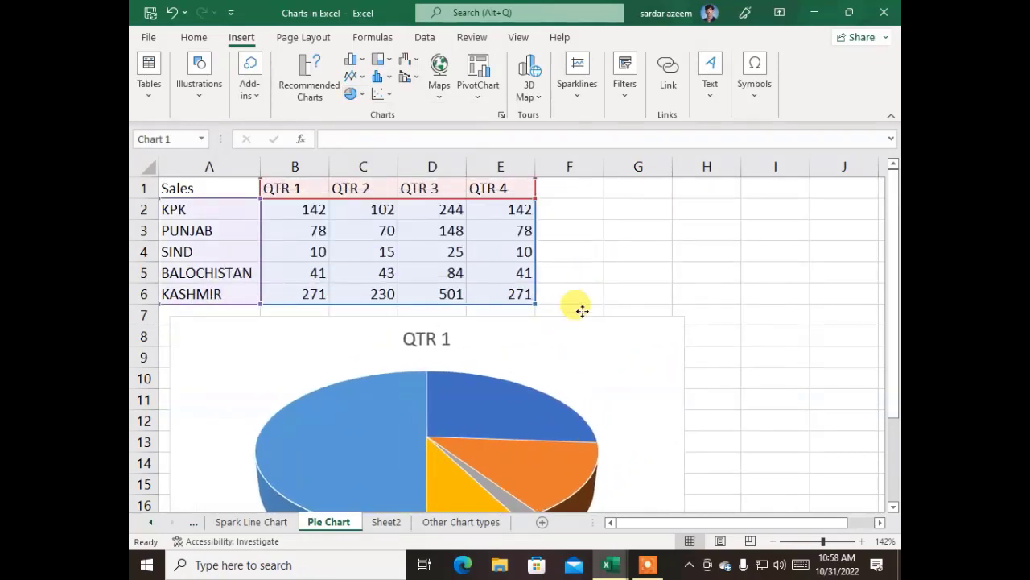
pyautogui.scroll(-2, 710, 291)
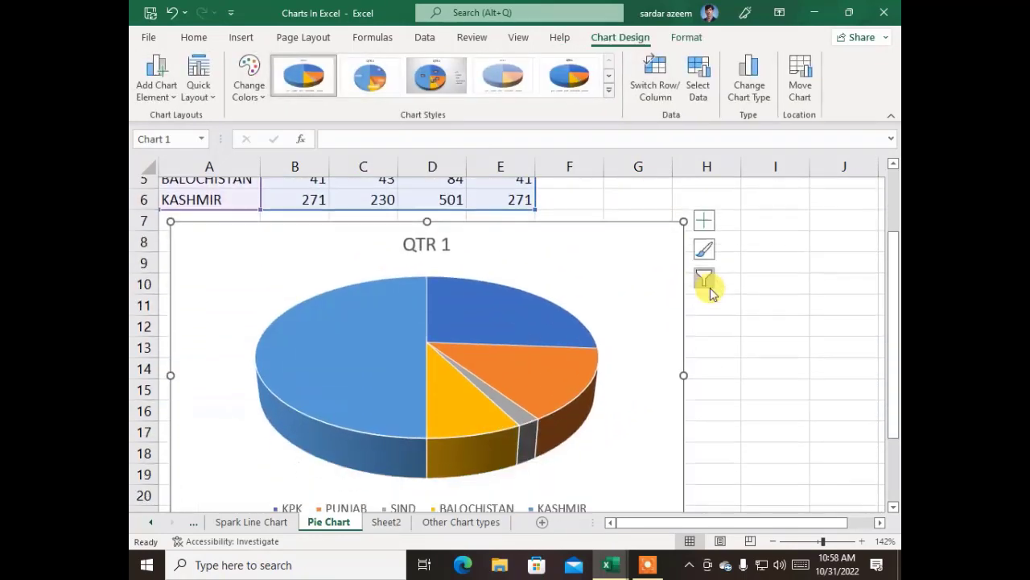
# Change the pie chart's title to "Quaterly Sales In Provences".
pyautogui.doubleClick(426, 233)
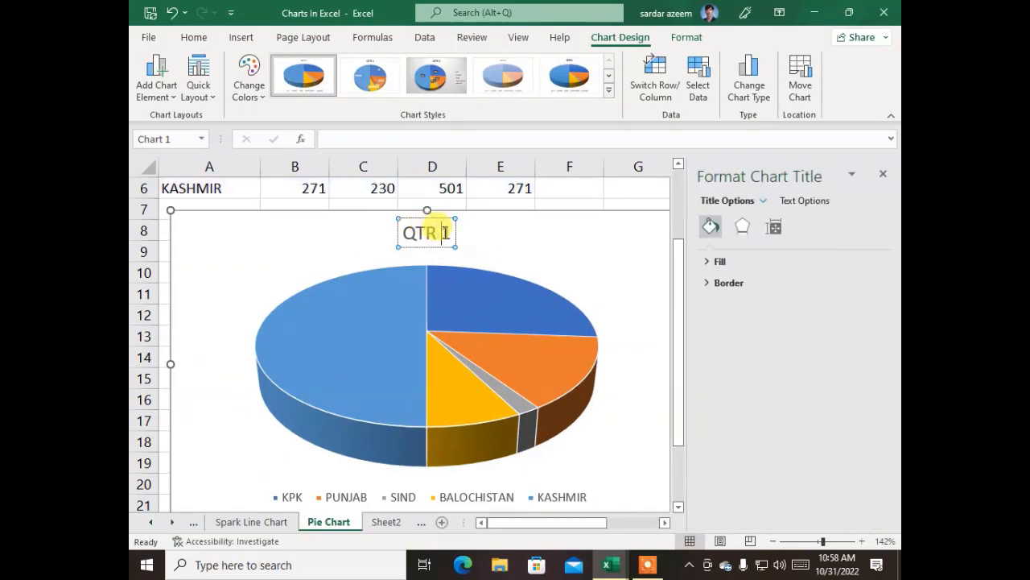
pyautogui.press('Delete')
pyautogui.press('Delete')
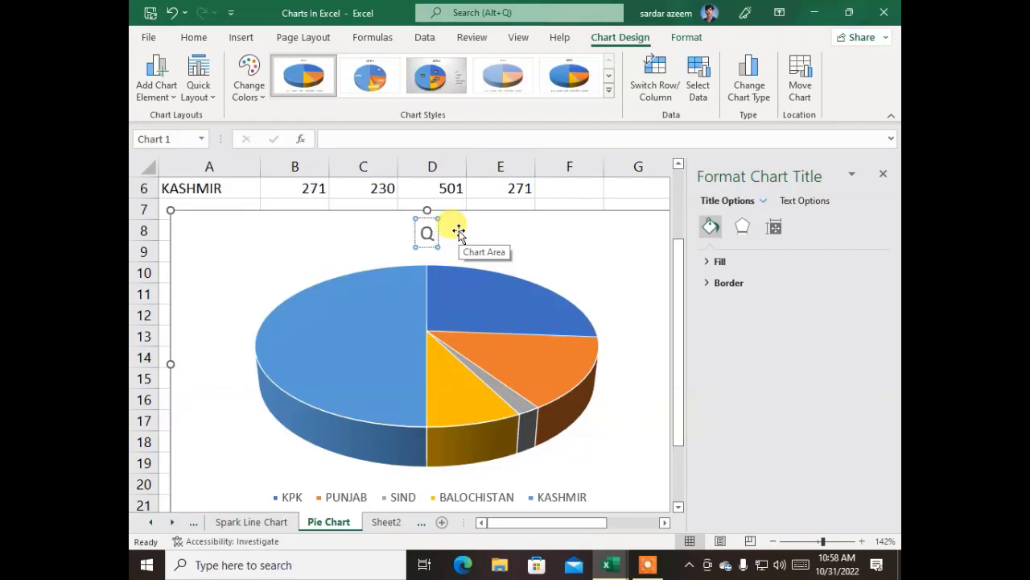
pyautogui.write('uater')
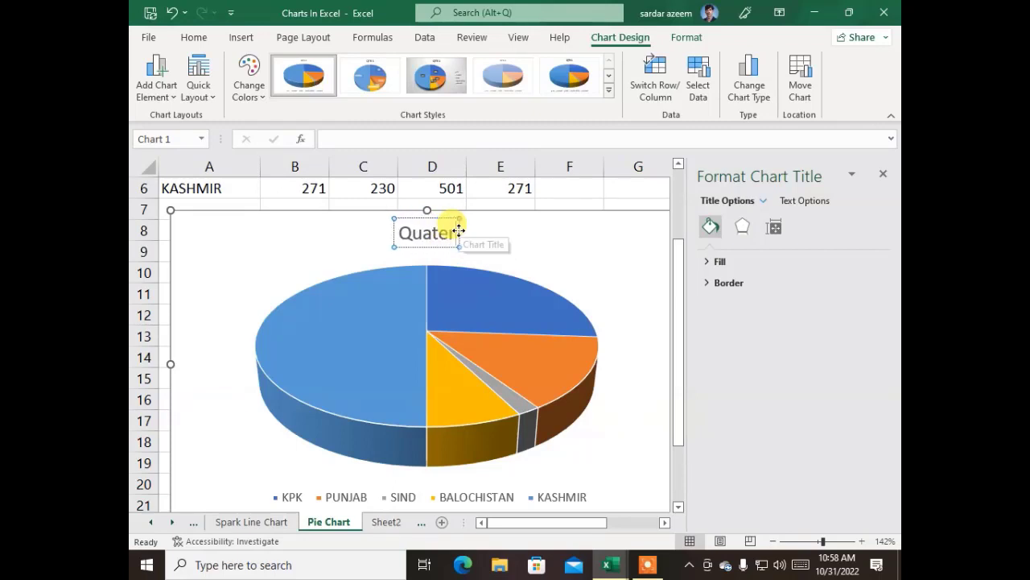
pyautogui.write('ly Sale')
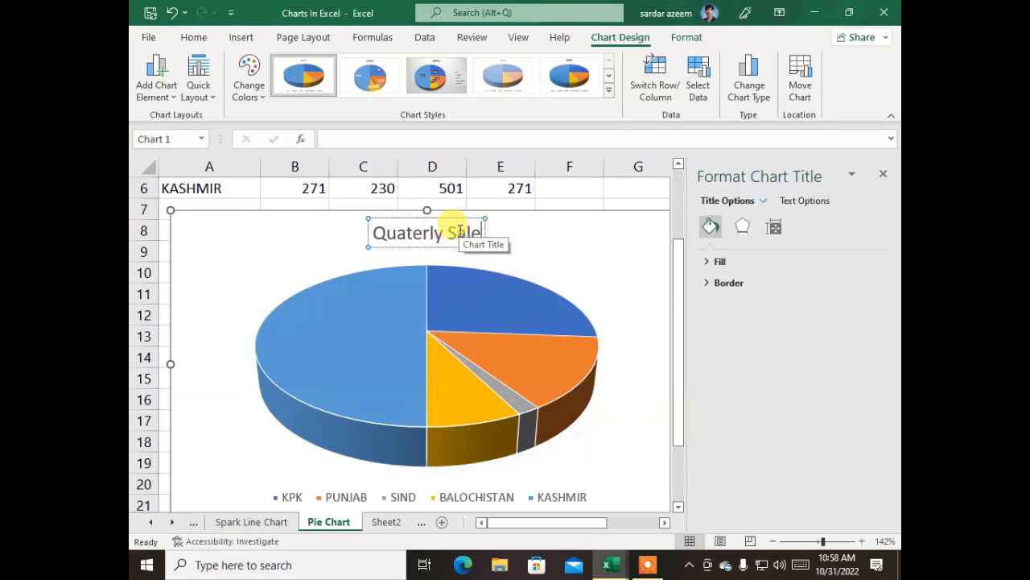
pyautogui.write('s In')
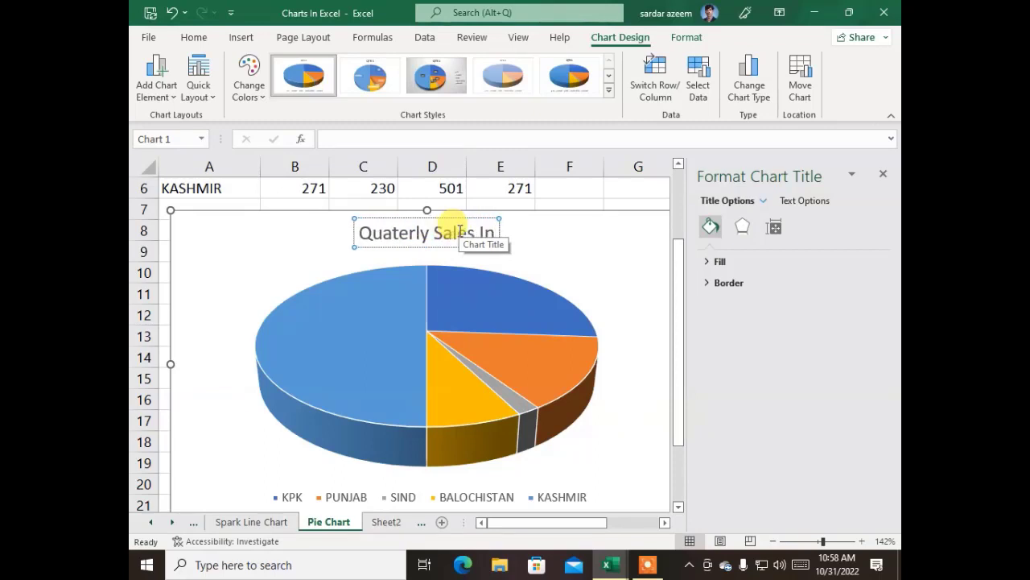
pyautogui.write(' Provences')
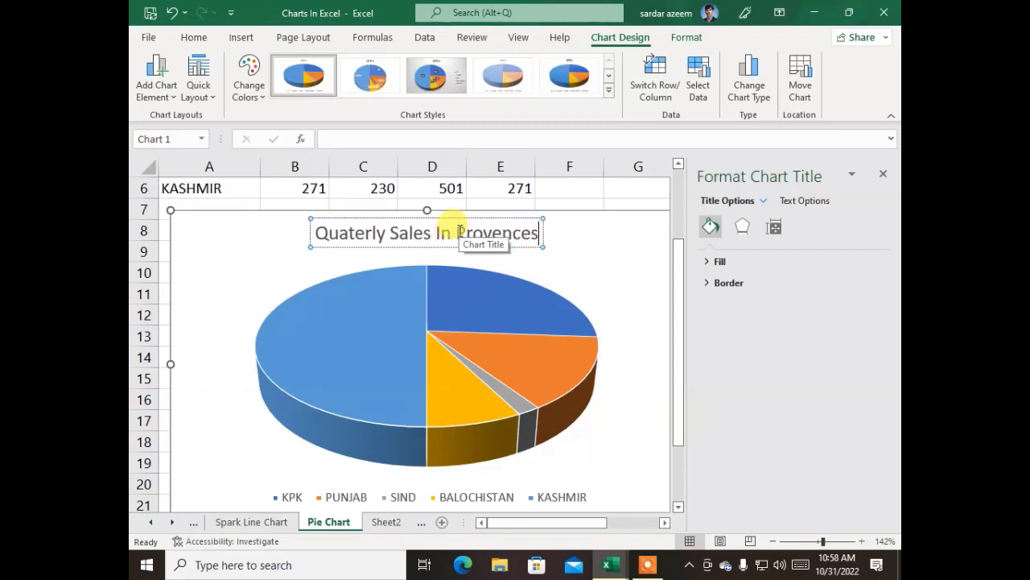
# Apply chart style Style 8 to the 3-D pie chart.
pyautogui.scroll(-2, 542, 349)
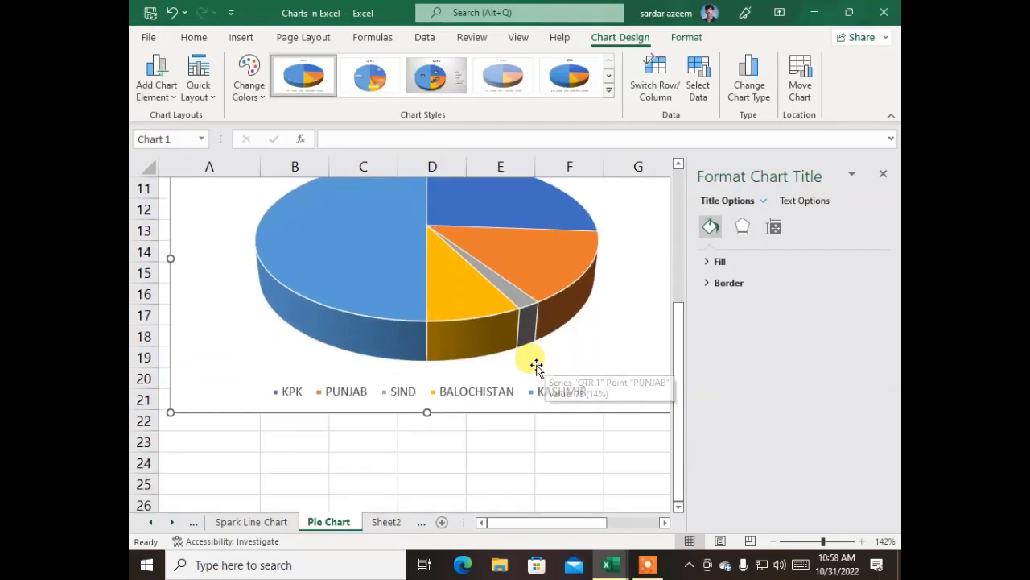
pyautogui.scroll(1, 533, 363)
pyautogui.scroll(1, 489, 391)
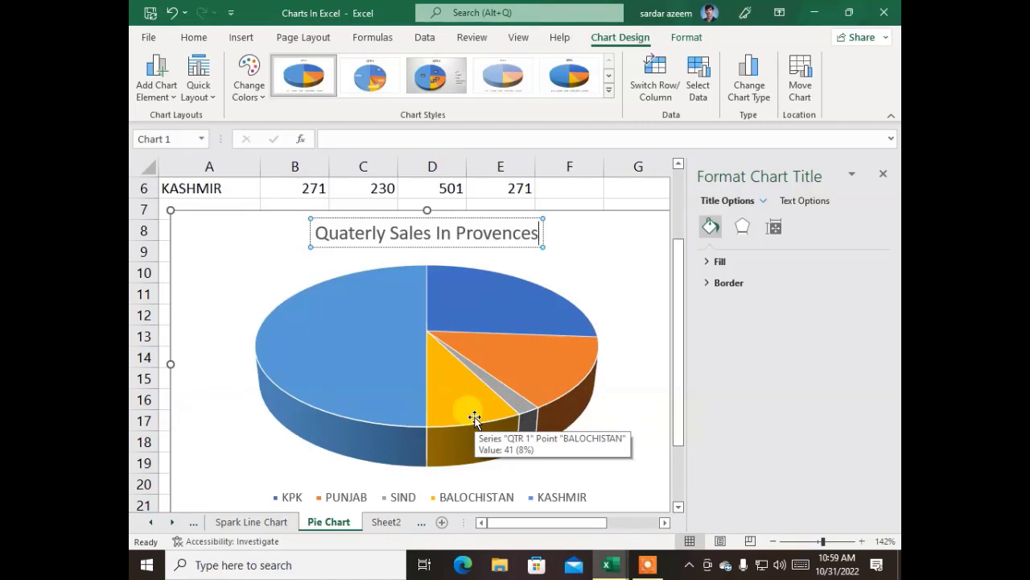
pyautogui.click(480, 285)
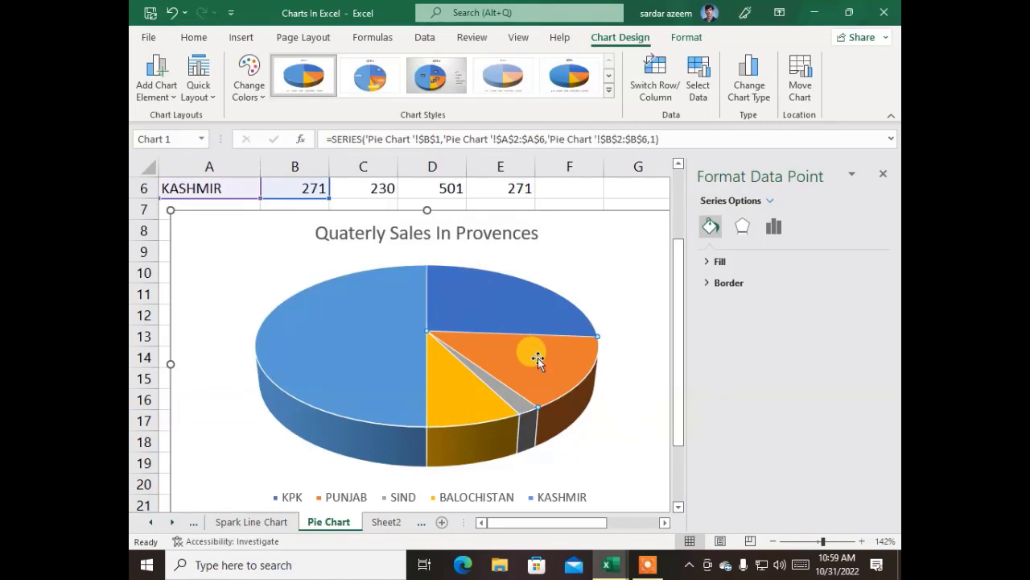
pyautogui.click(608, 91)
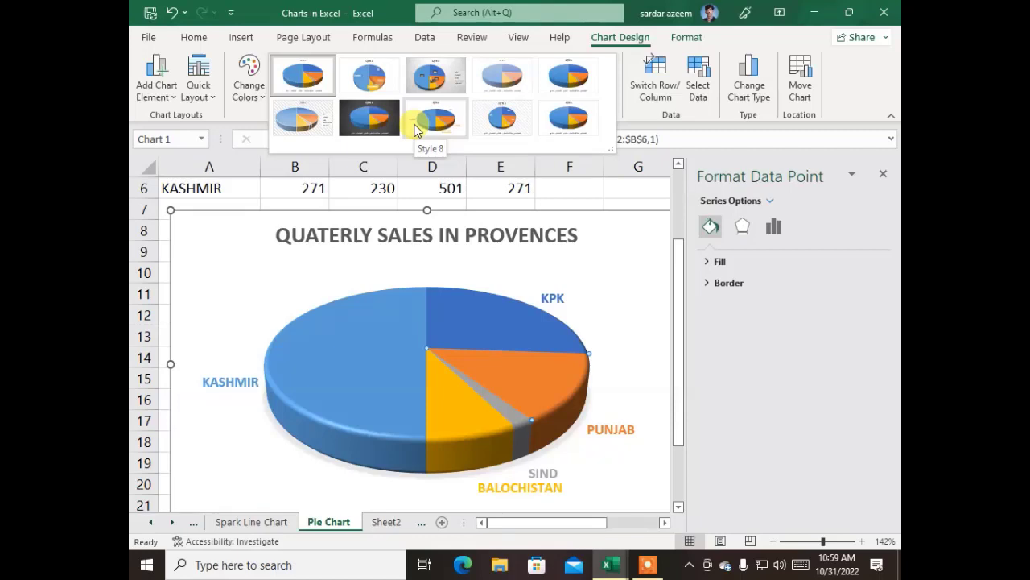
pyautogui.click(414, 131)
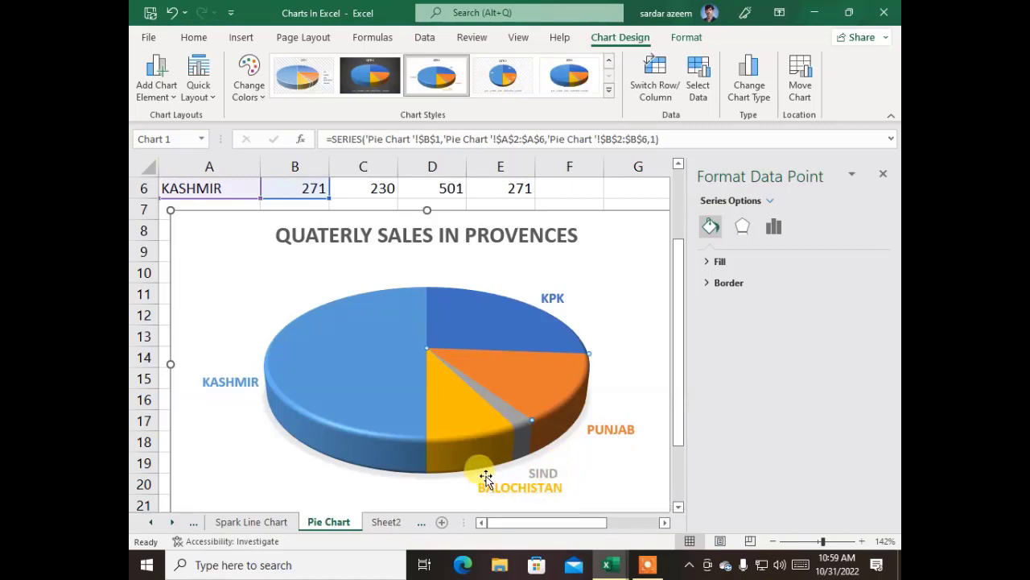
pyautogui.scroll(-2, 445, 371)
pyautogui.scroll(2, 242, 384)
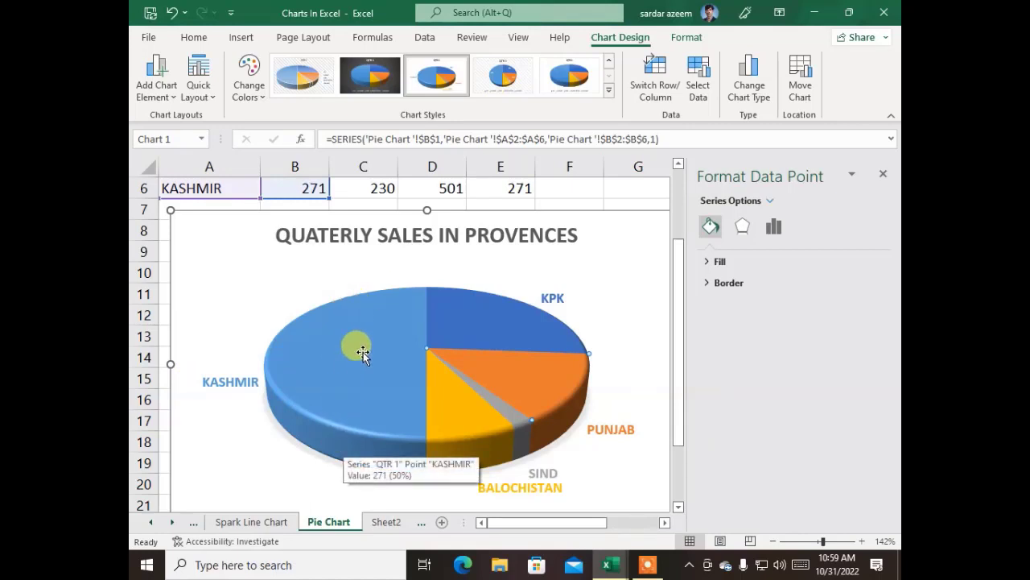
# Recolour the pie with the fourth Colorful palette of green, blue and gold, and switch its rows and columns so the slices represent quarters.
pyautogui.click(248, 88)
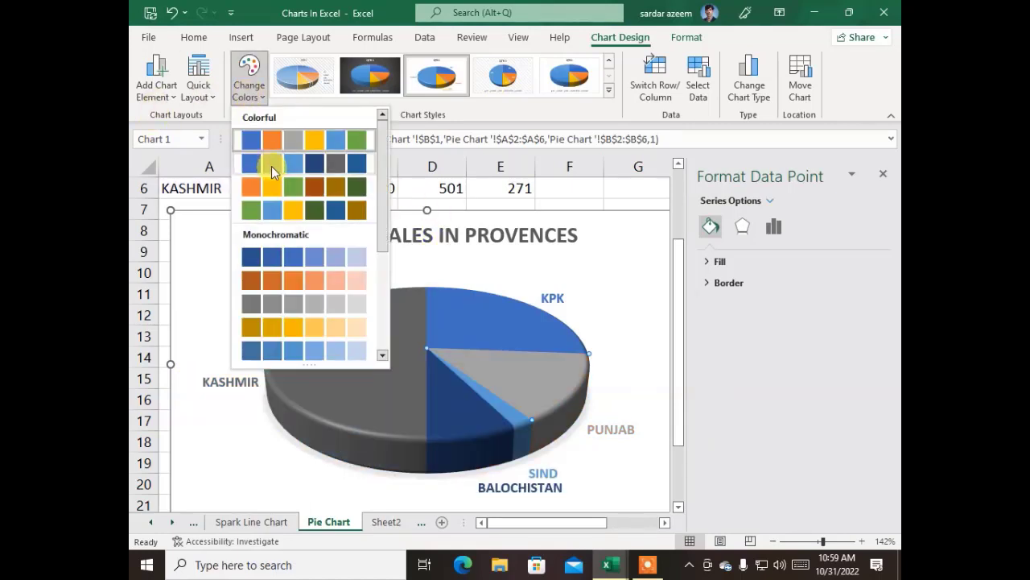
pyautogui.click(267, 210)
pyautogui.click(652, 80)
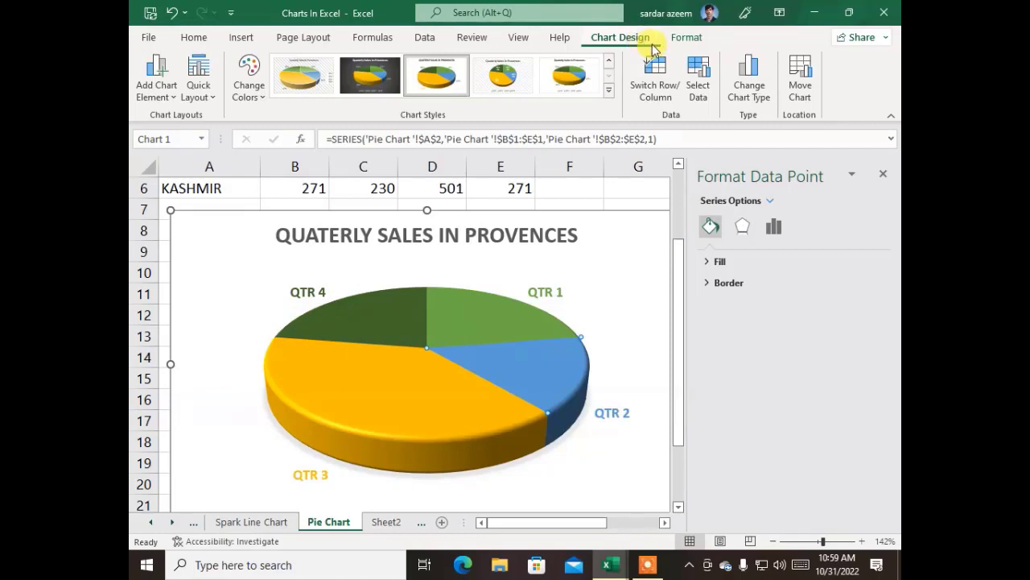
pyautogui.click(560, 37)
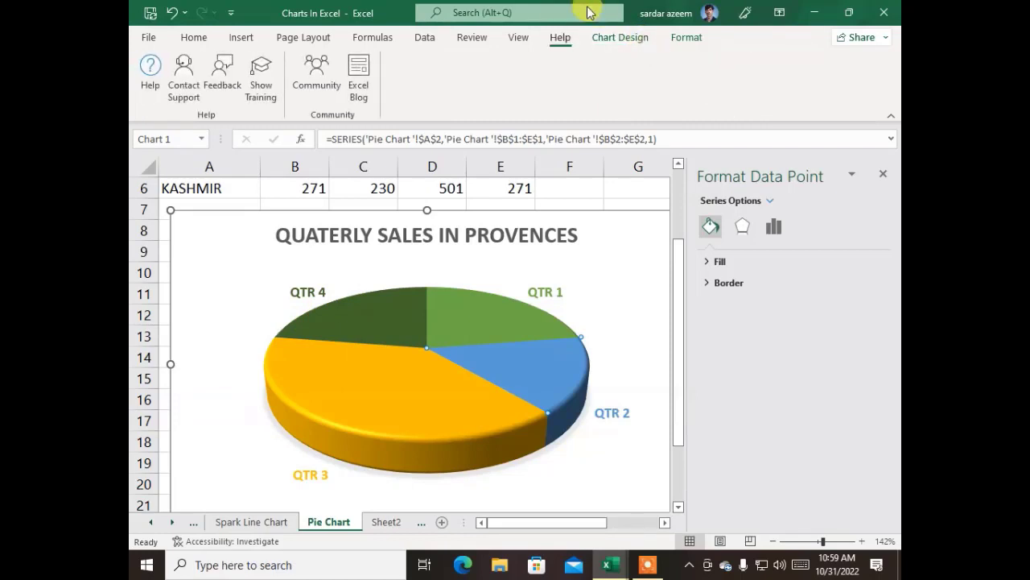
pyautogui.click(567, 203)
pyautogui.click(439, 256)
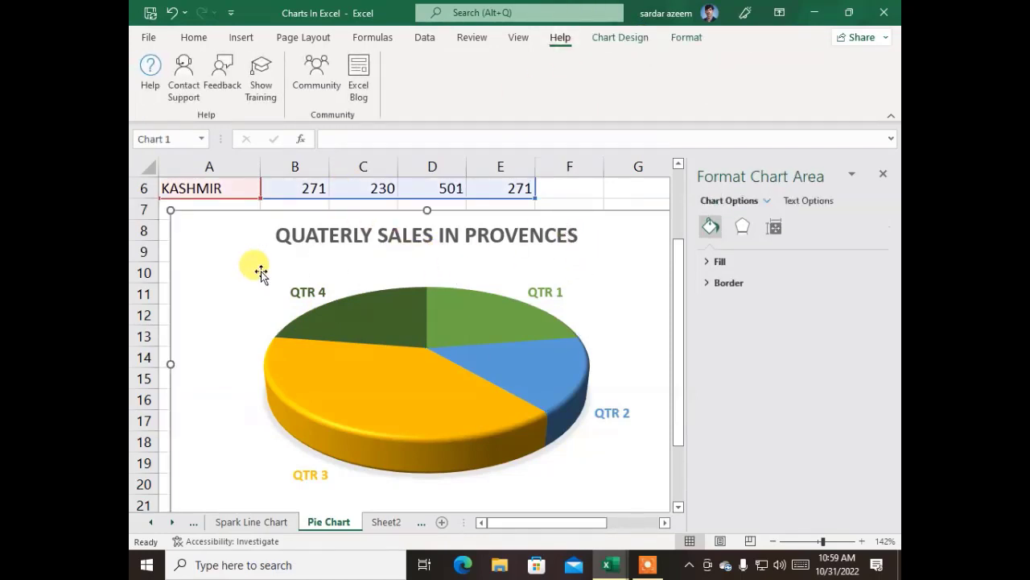
# Review the sales table above the pie chart, highlighting the quarter columns and the KPK, PUNJAB and SIND rows one by one.
pyautogui.scroll(2, 295, 260)
pyautogui.click(216, 232)
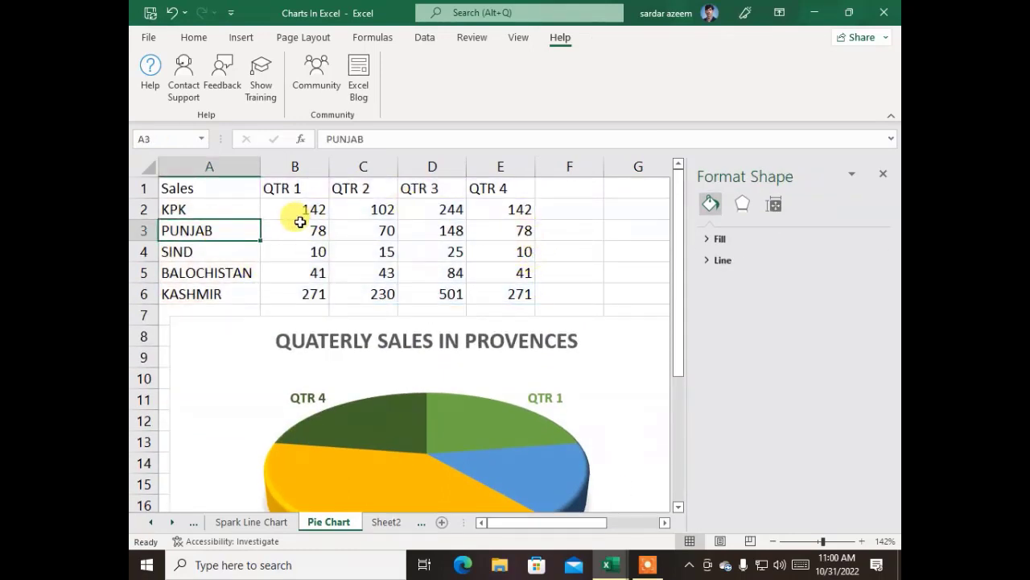
pyautogui.click(306, 167)
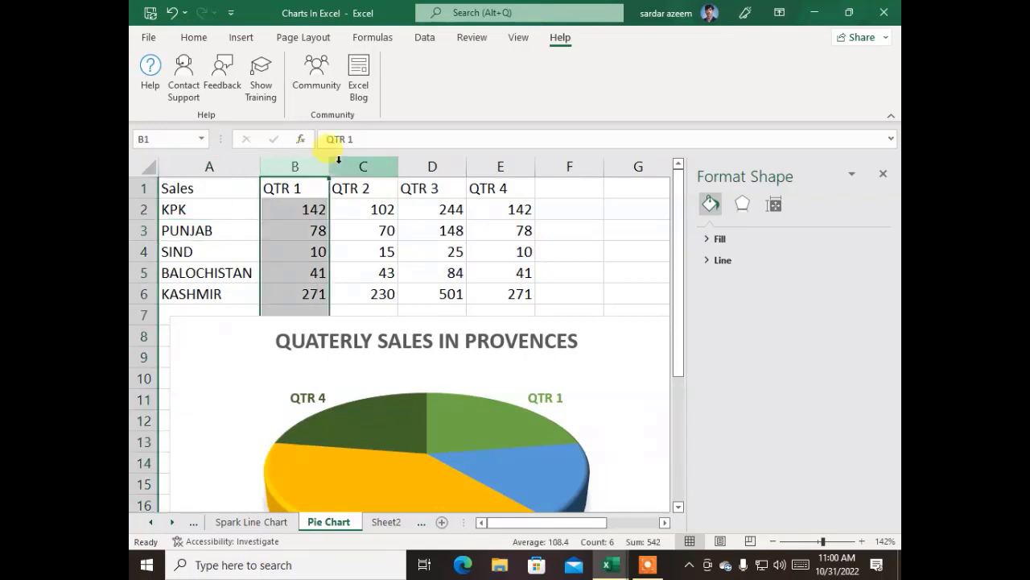
pyautogui.click(385, 161)
pyautogui.click(450, 159)
pyautogui.click(500, 165)
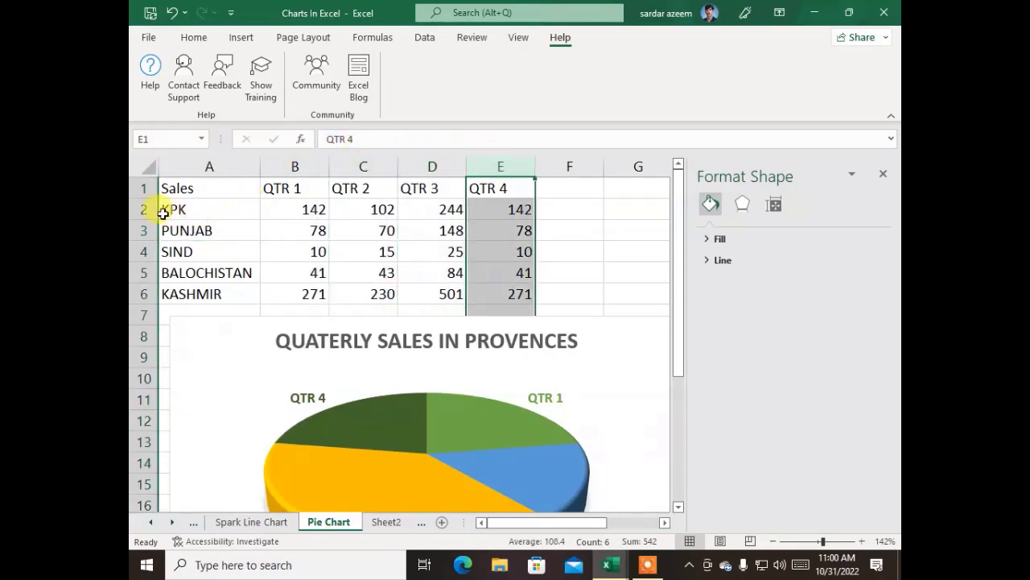
pyautogui.click(147, 210)
pyautogui.click(145, 230)
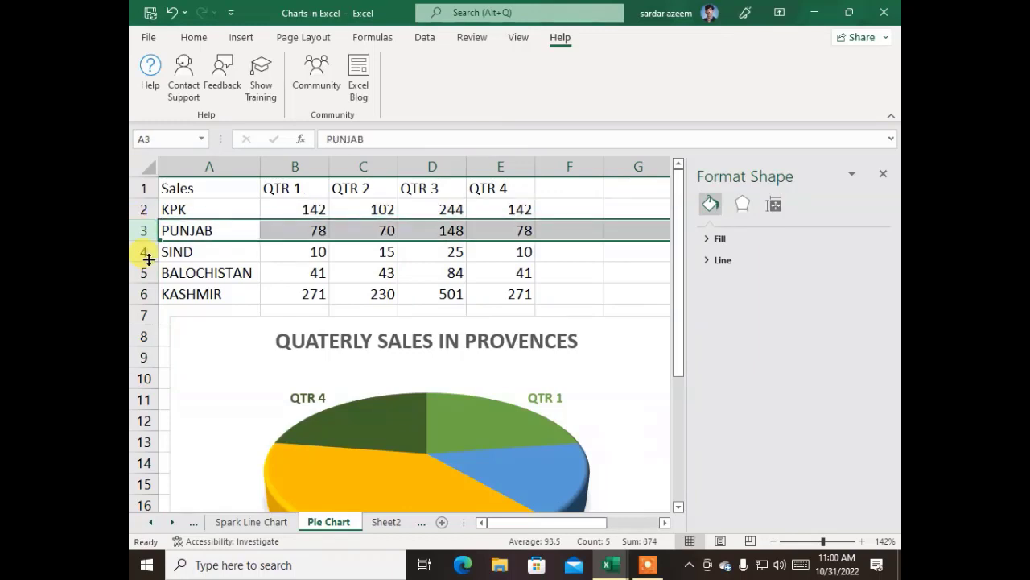
pyautogui.click(145, 252)
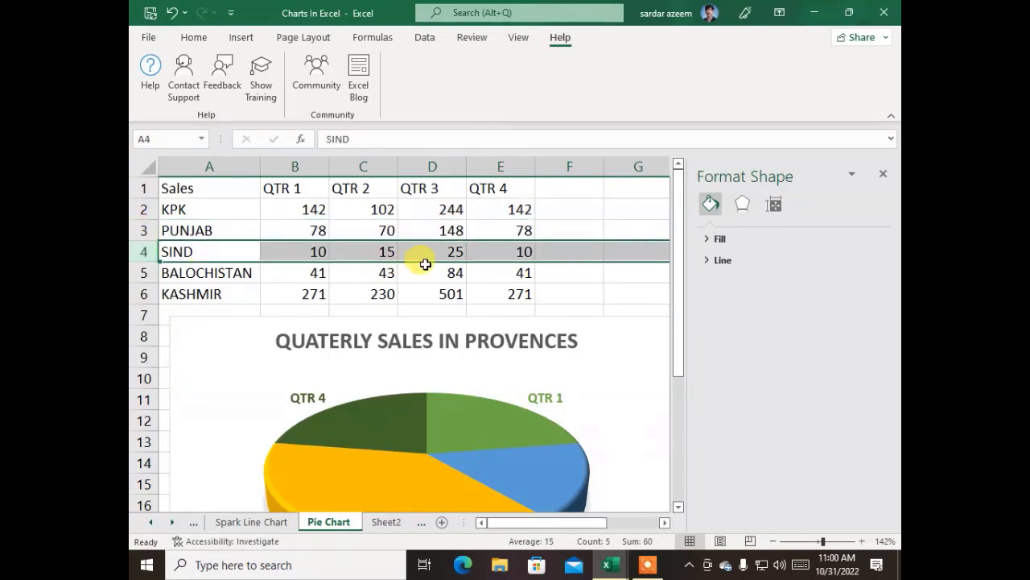
pyautogui.moveTo(364, 226); pyautogui.dragTo(266, 235)
pyautogui.click(245, 251)
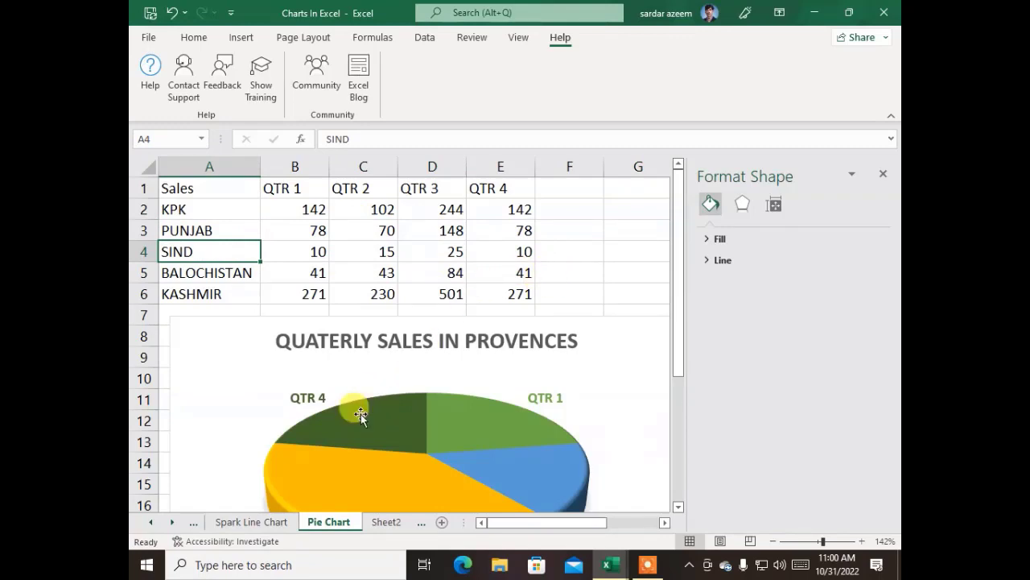
# Open the Spark Line Chart sheet at 42% zoom and close the Format Shape pane.
pyautogui.click(241, 521)
pyautogui.click(396, 346)
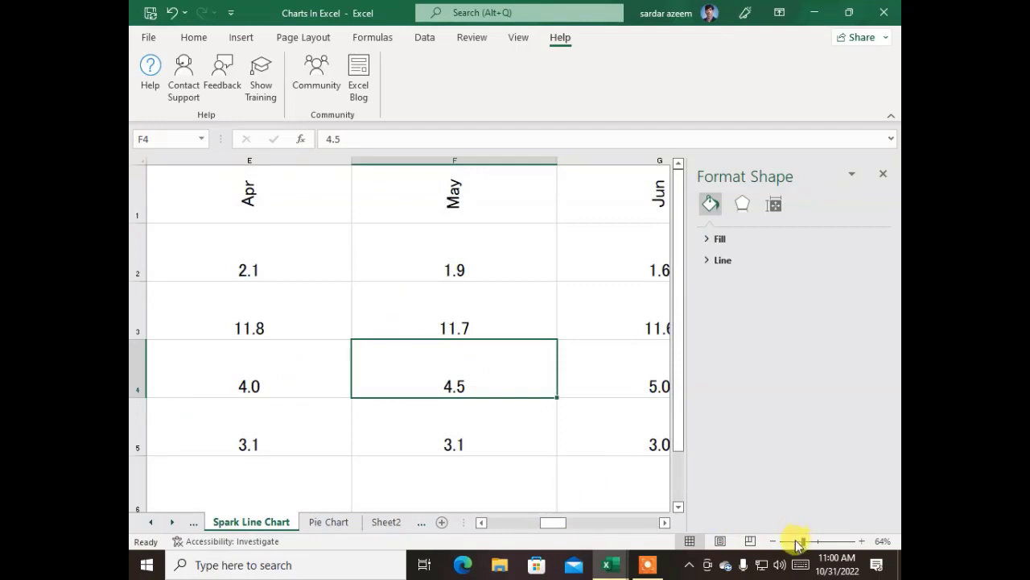
pyautogui.moveTo(796, 543); pyautogui.dragTo(794, 541)
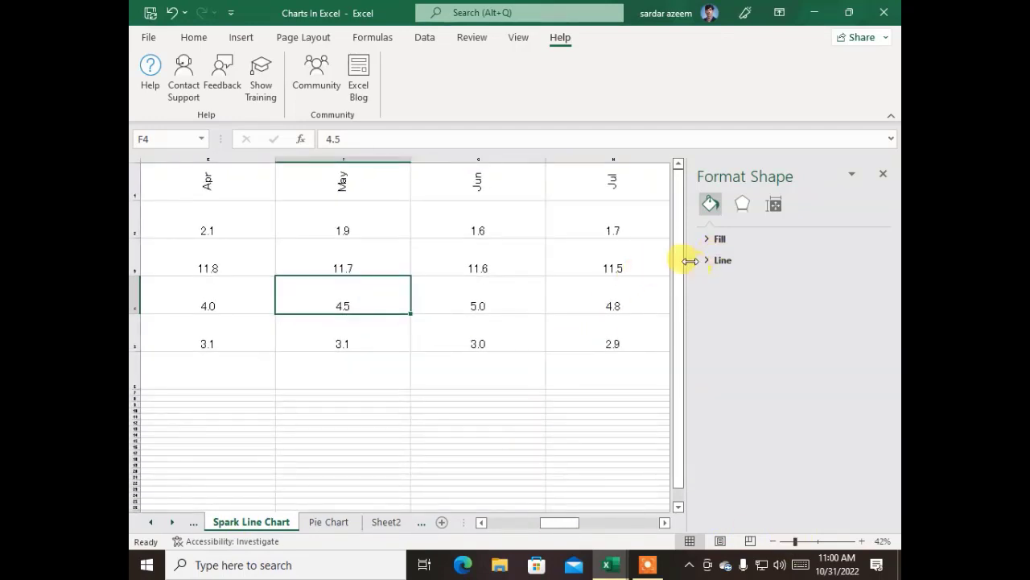
pyautogui.click(885, 176)
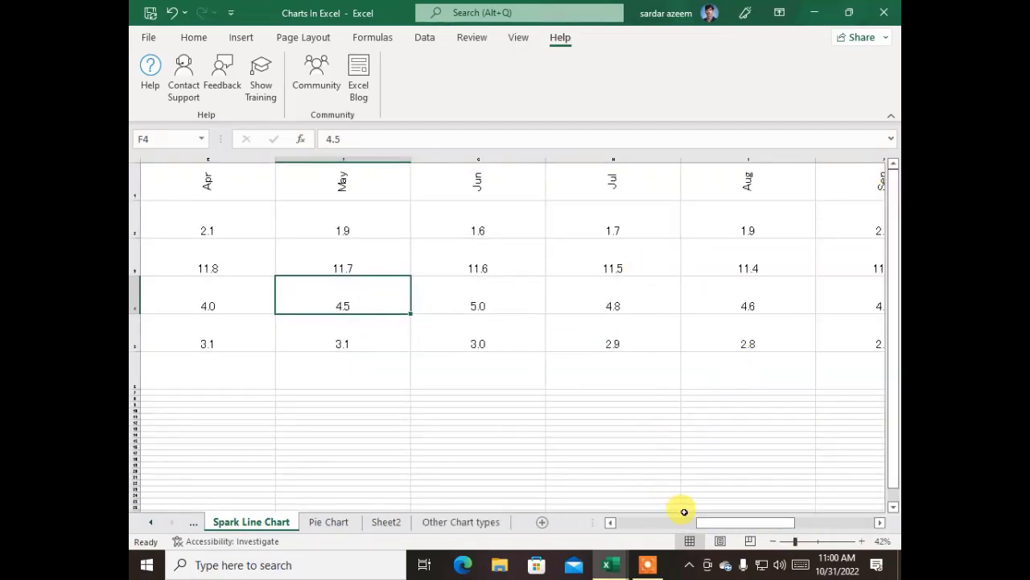
# Examine the monthly figures from January to December and the company names ABC Inc, Alpha, Call and Zeta.
pyautogui.moveTo(723, 521); pyautogui.dragTo(798, 391)
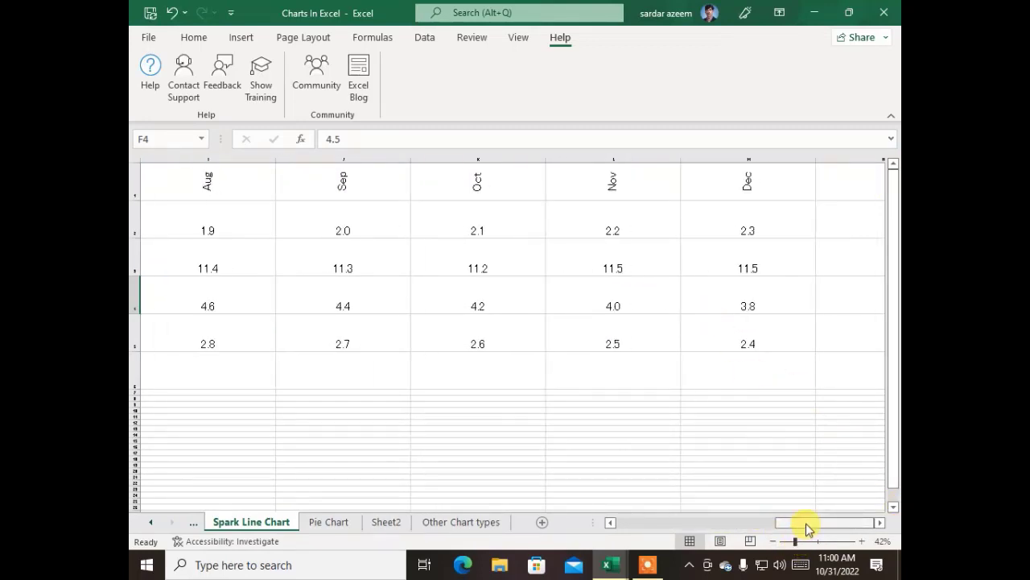
pyautogui.moveTo(805, 524); pyautogui.dragTo(638, 533)
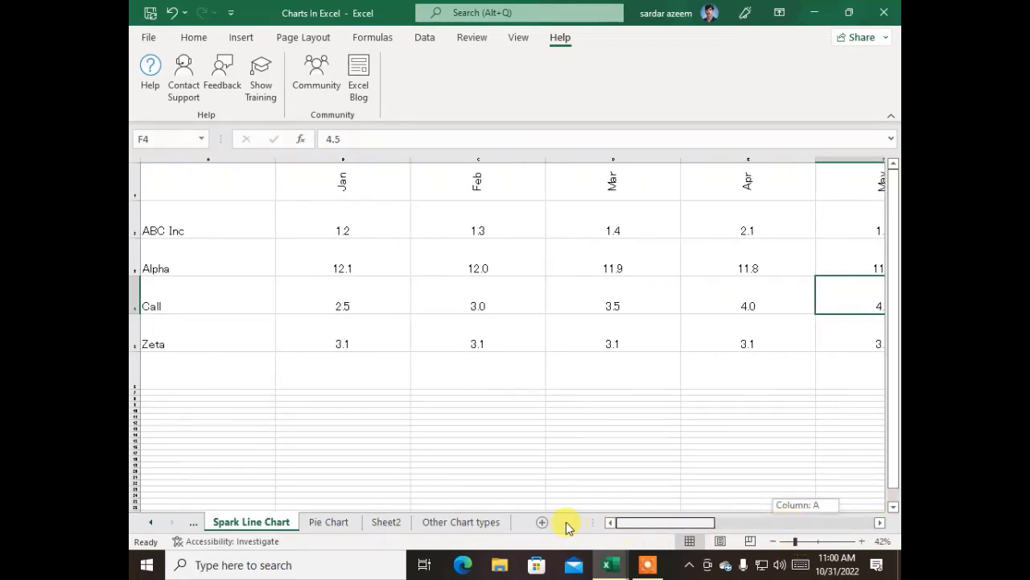
pyautogui.moveTo(568, 527); pyautogui.dragTo(568, 526)
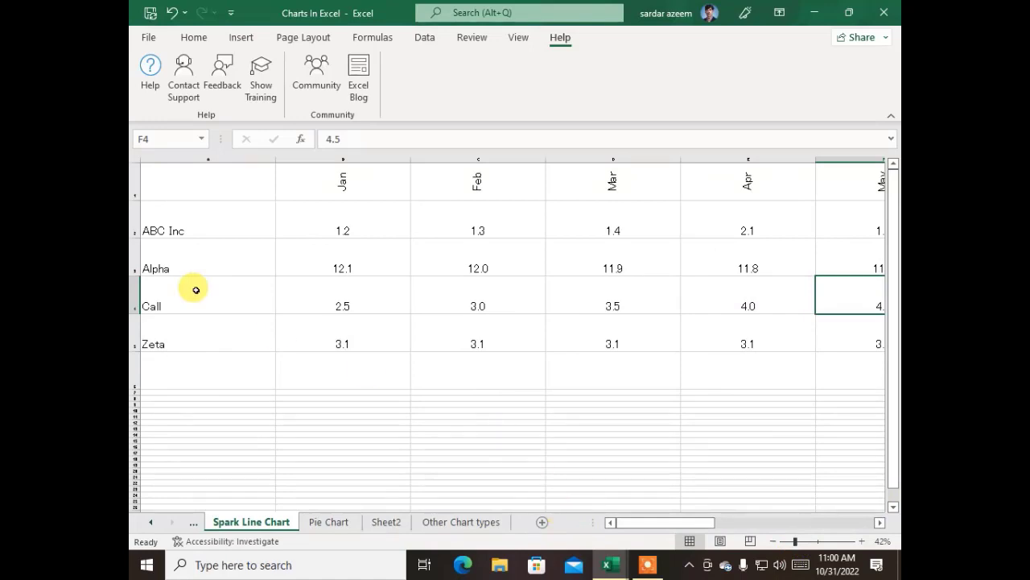
pyautogui.click(318, 213)
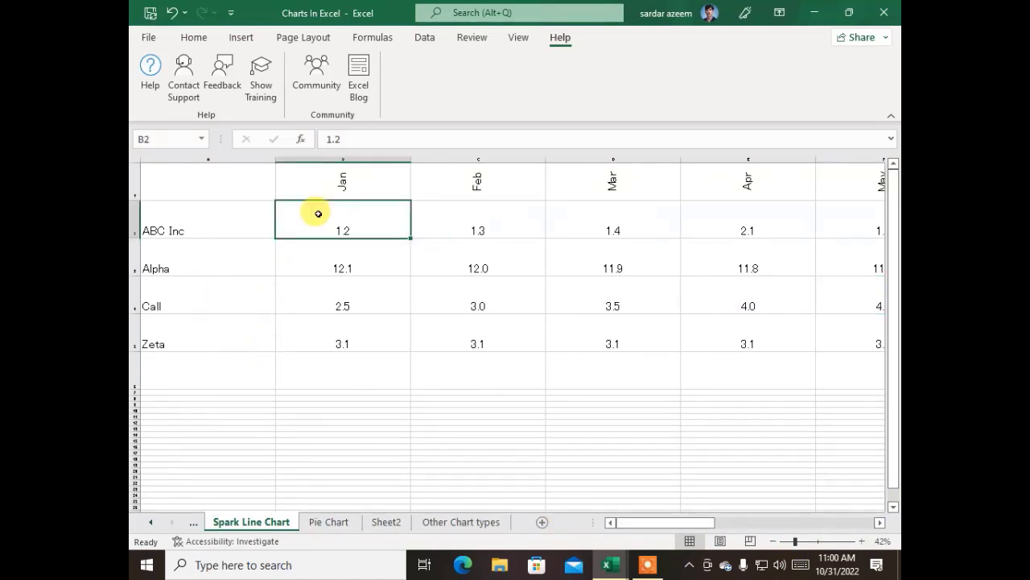
pyautogui.click(188, 219)
pyautogui.click(191, 263)
pyautogui.click(194, 299)
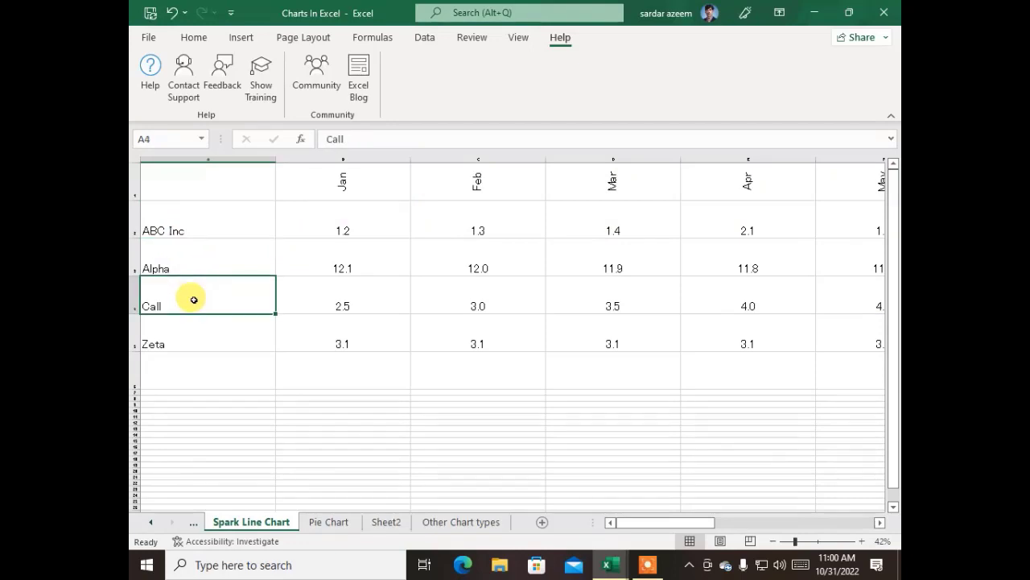
pyautogui.click(191, 343)
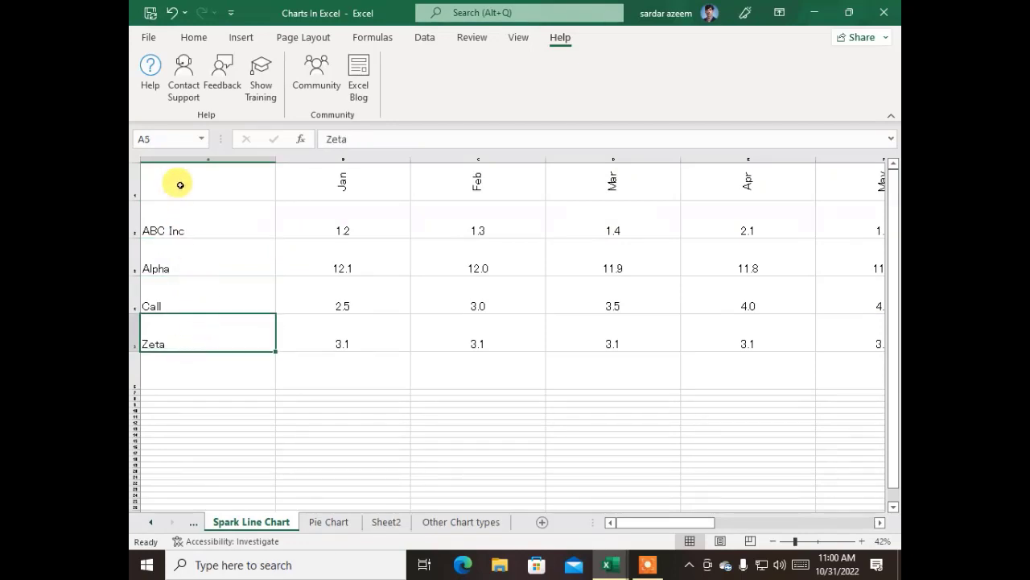
# Make the whole monthly data table, A1:M5, bold and deselect it.
pyautogui.moveTo(172, 170); pyautogui.dragTo(787, 317)
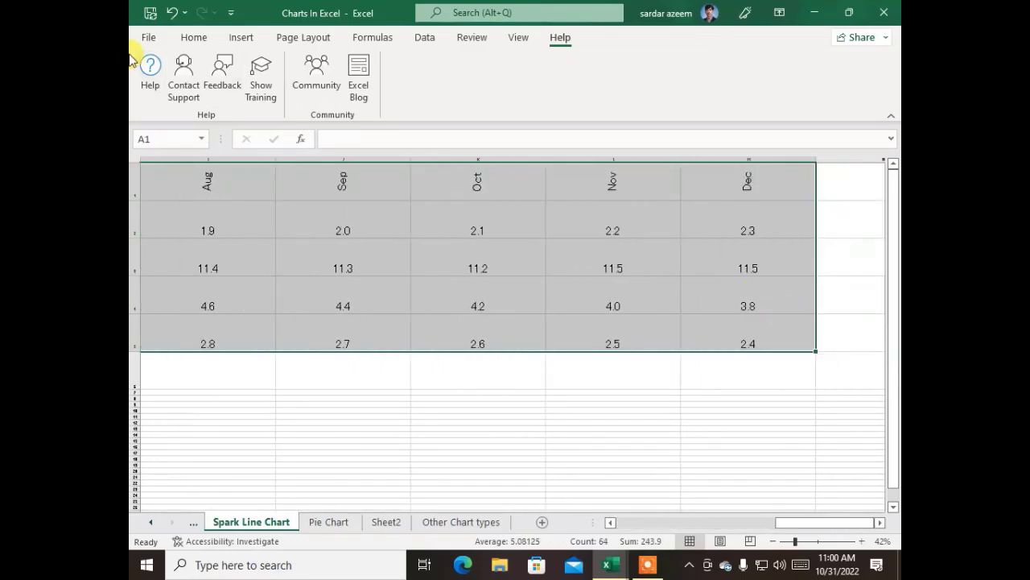
pyautogui.click(190, 38)
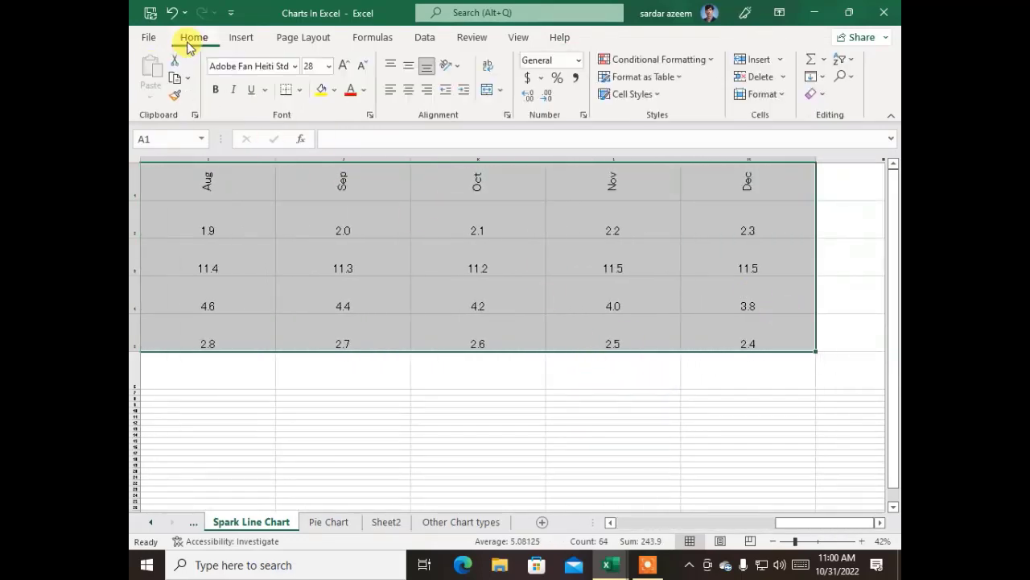
pyautogui.click(215, 91)
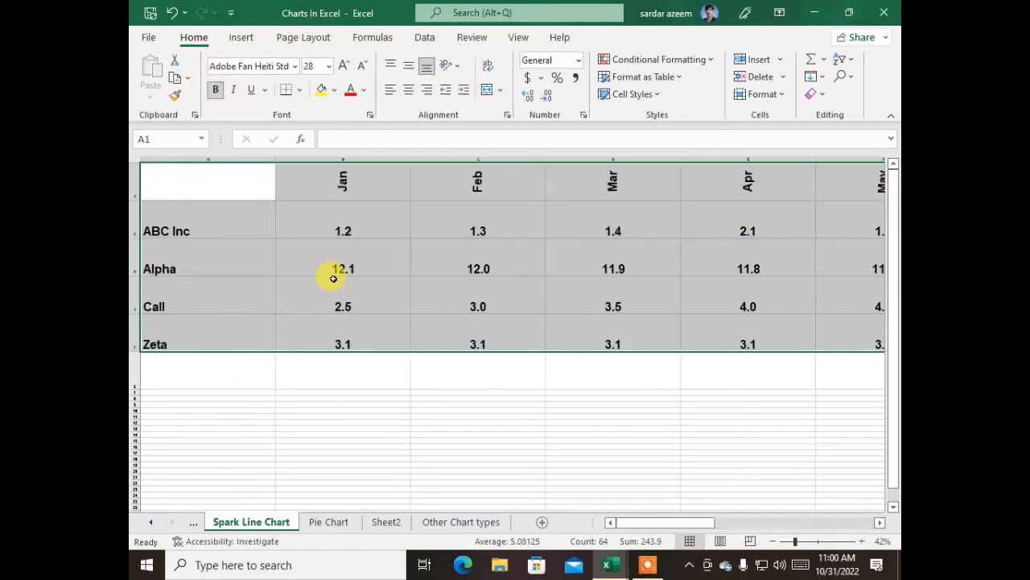
pyautogui.click(329, 277)
pyautogui.click(312, 219)
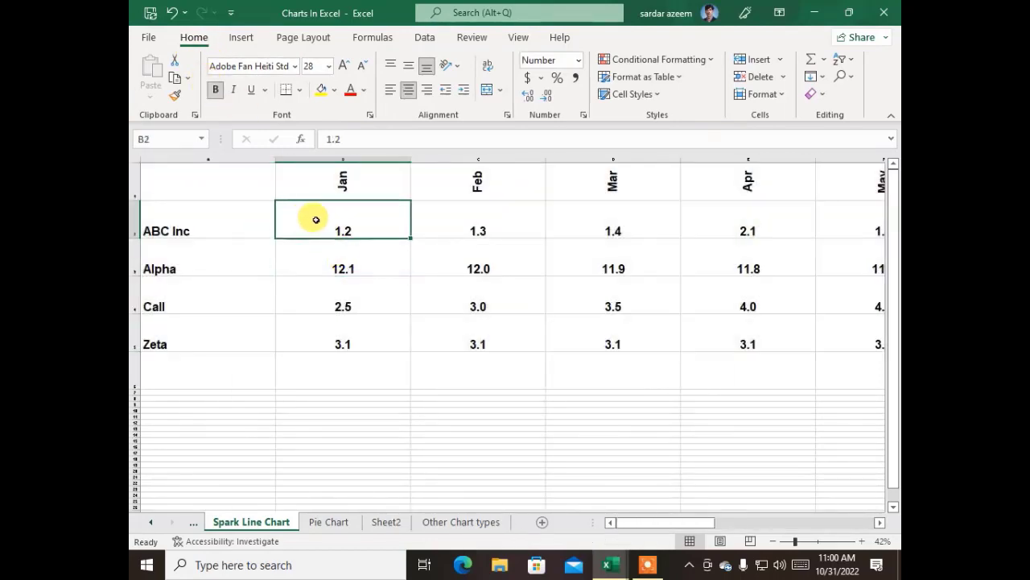
pyautogui.click(480, 226)
pyautogui.click(690, 228)
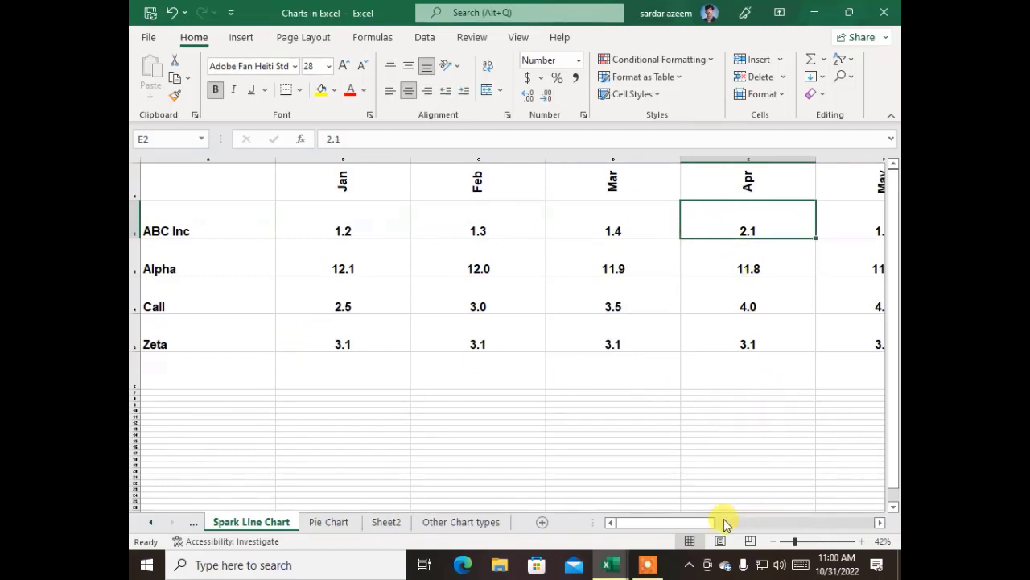
# Widen the empty column N beside December to about four times its width and make row 2 nearly twice as tall.
pyautogui.moveTo(709, 524); pyautogui.dragTo(893, 497)
pyautogui.click(851, 235)
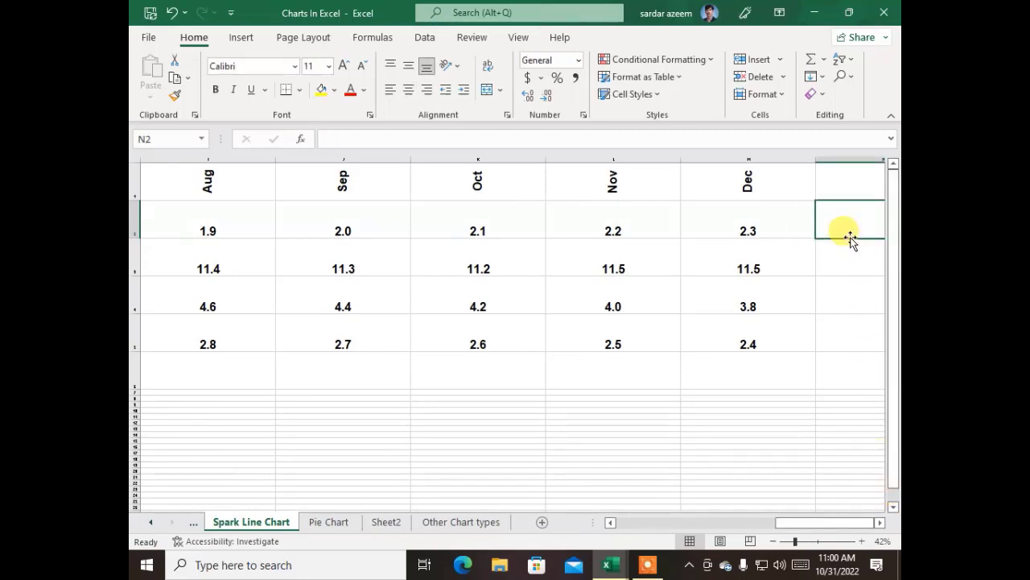
pyautogui.click(877, 522)
pyautogui.click(878, 522)
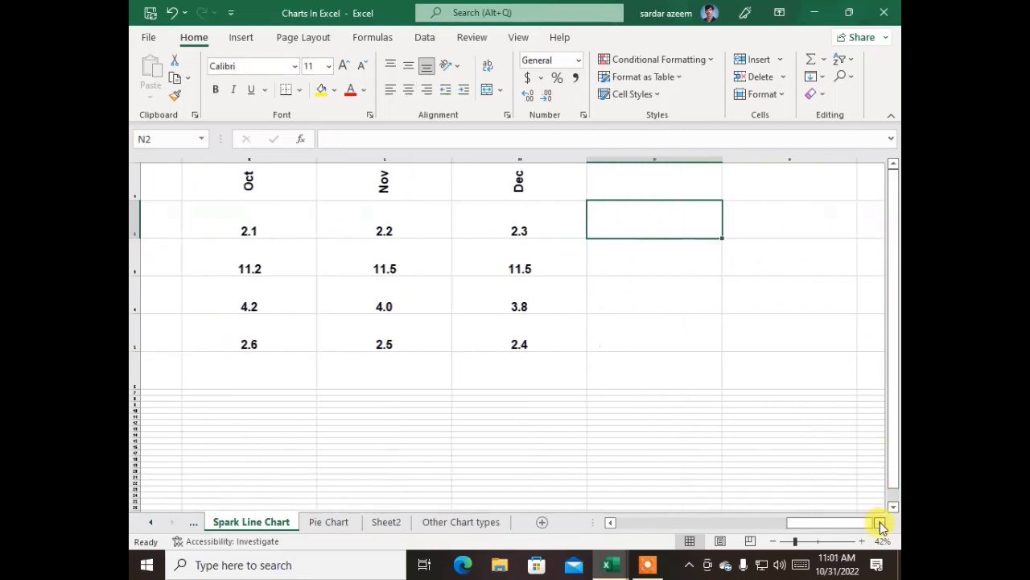
pyautogui.click(878, 522)
pyautogui.click(878, 521)
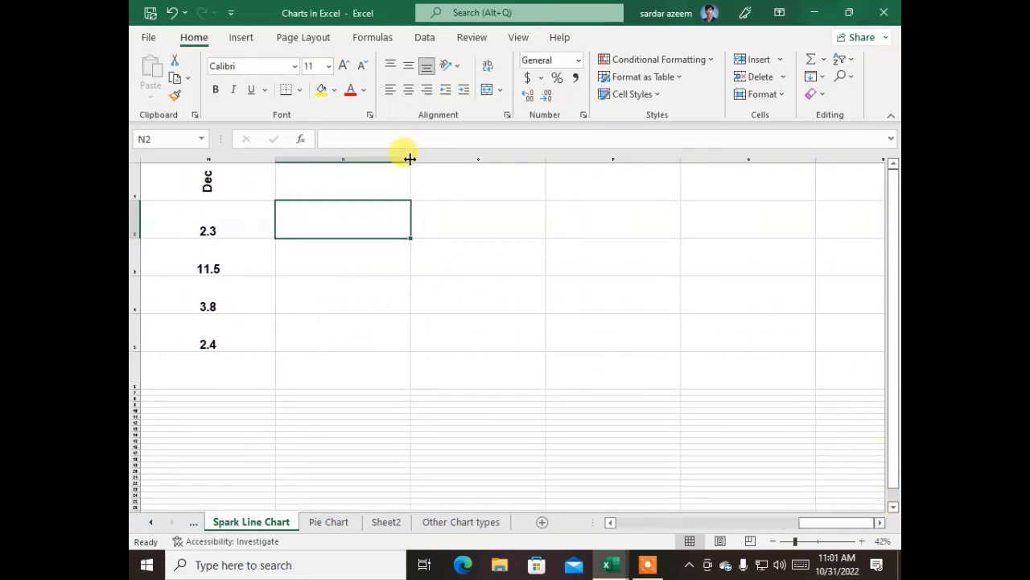
pyautogui.moveTo(410, 158); pyautogui.dragTo(810, 159)
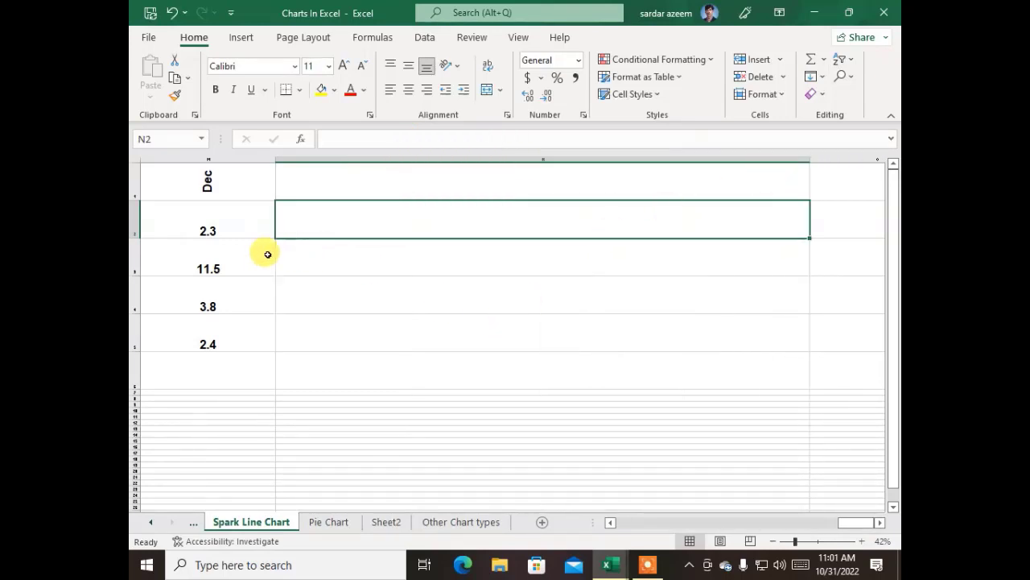
pyautogui.moveTo(137, 238); pyautogui.dragTo(137, 267)
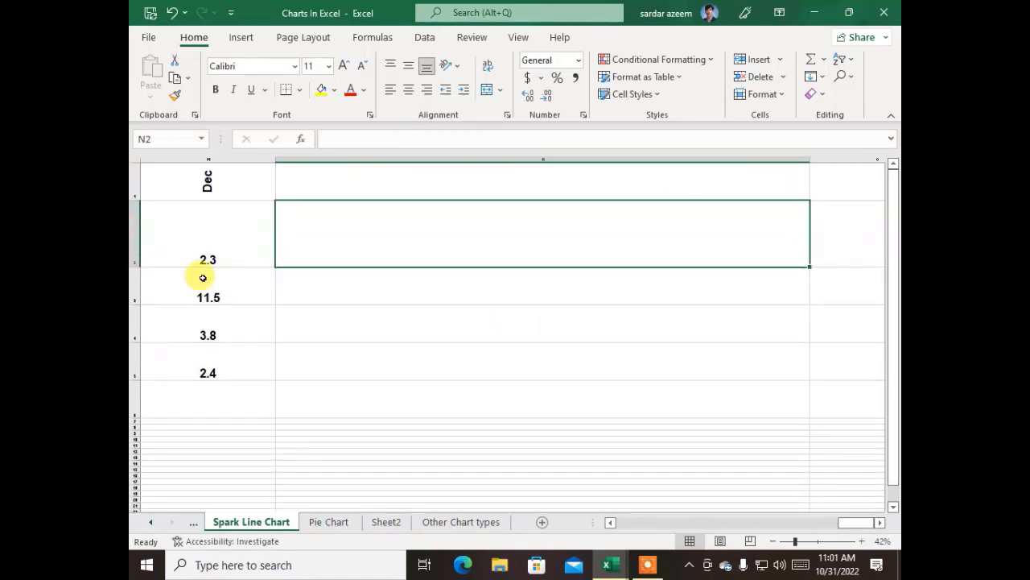
# Review the ABC Inc row from its company name to December and reselect the empty cell N2 beside it.
pyautogui.click(612, 522)
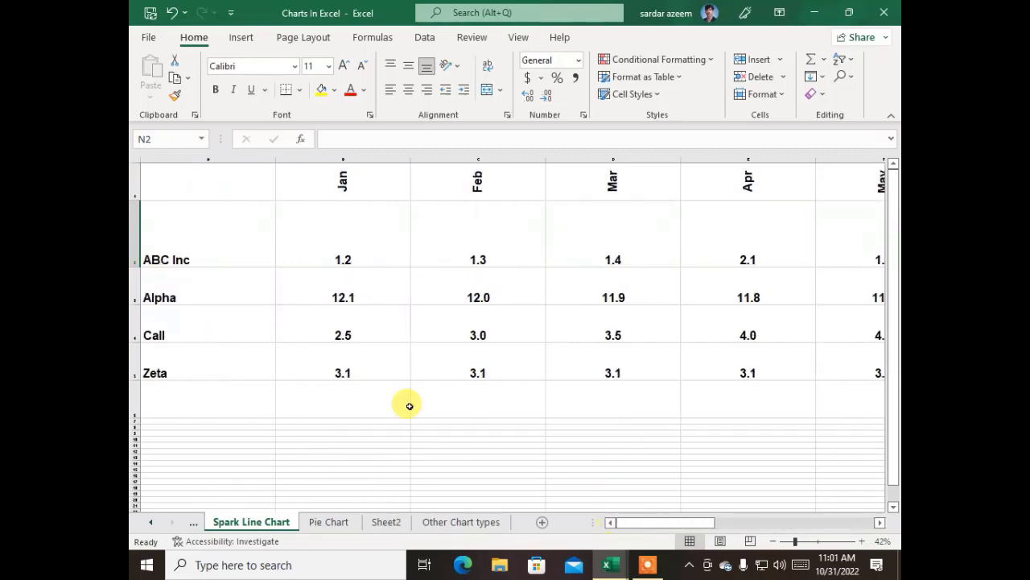
pyautogui.click(191, 244)
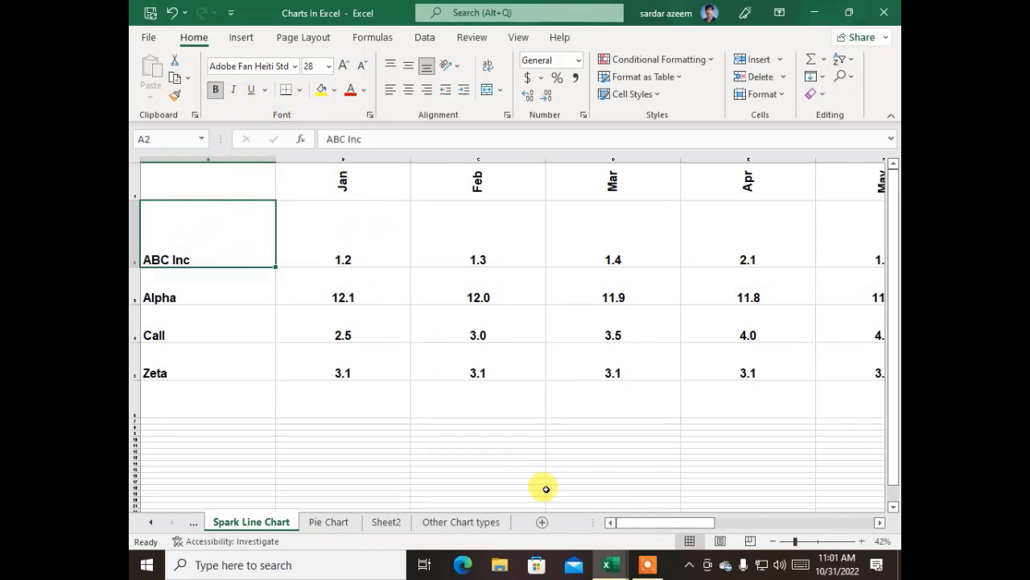
pyautogui.moveTo(646, 525); pyautogui.dragTo(894, 547)
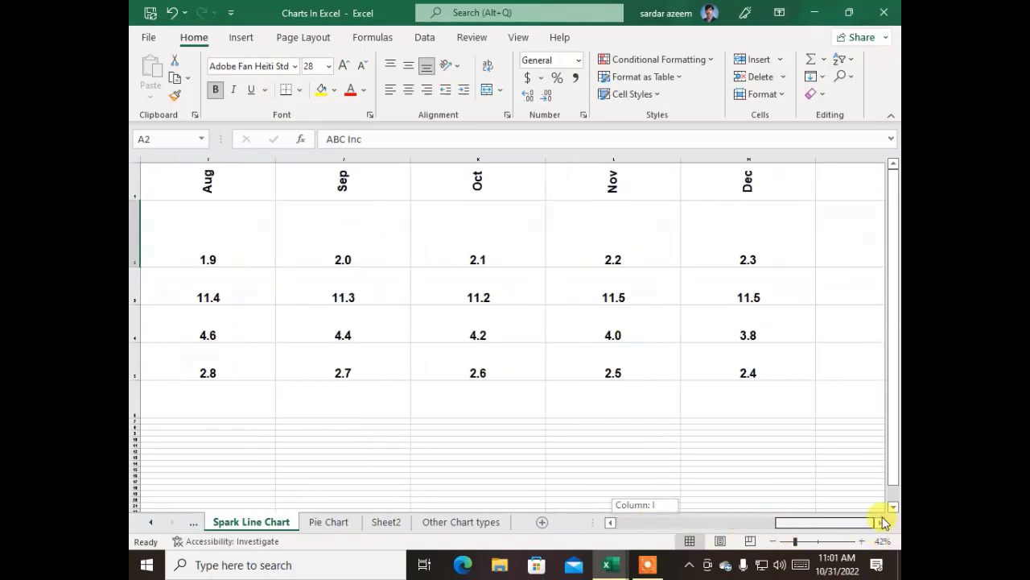
pyautogui.click(838, 253)
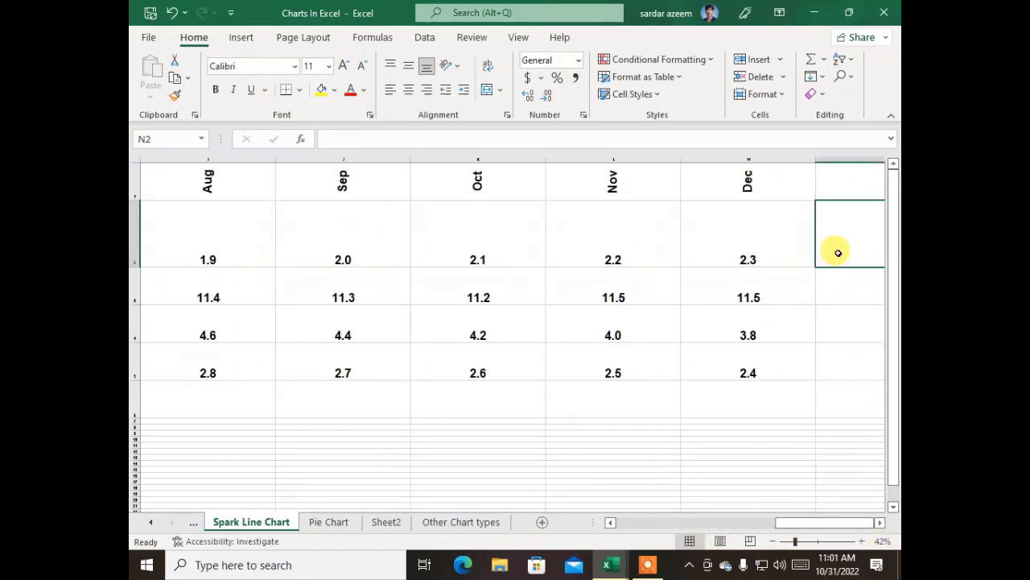
pyautogui.press('Left')
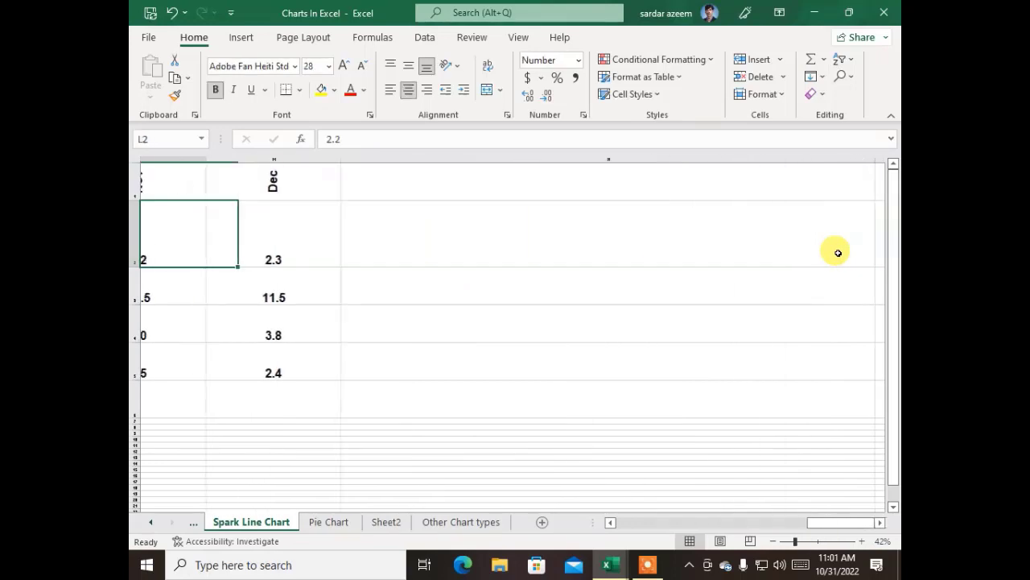
pyautogui.press('Right')
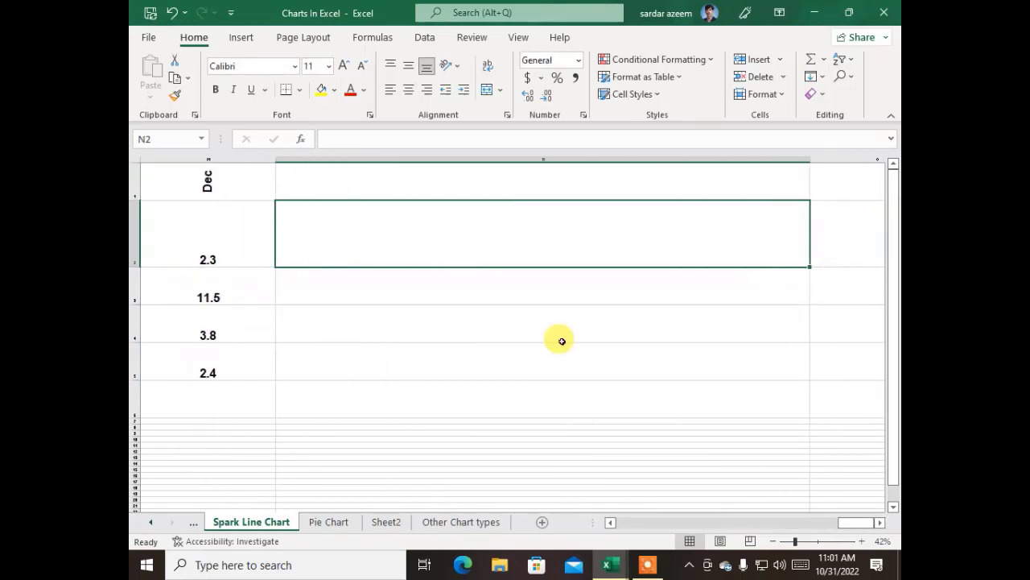
# Insert a line sparkline in N2 from the ABC Inc monthly figures, B2:M2.
pyautogui.click(240, 37)
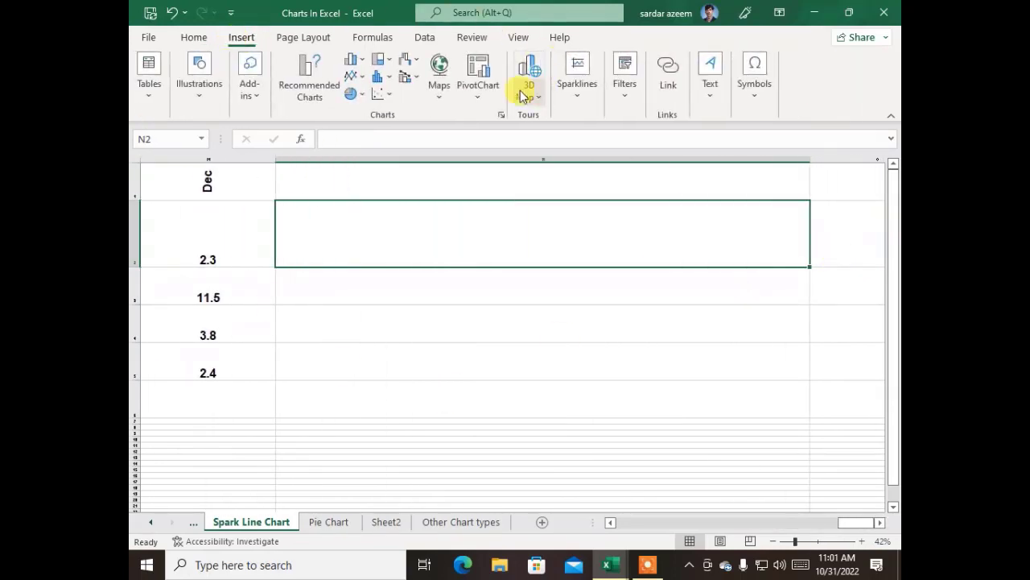
pyautogui.click(585, 103)
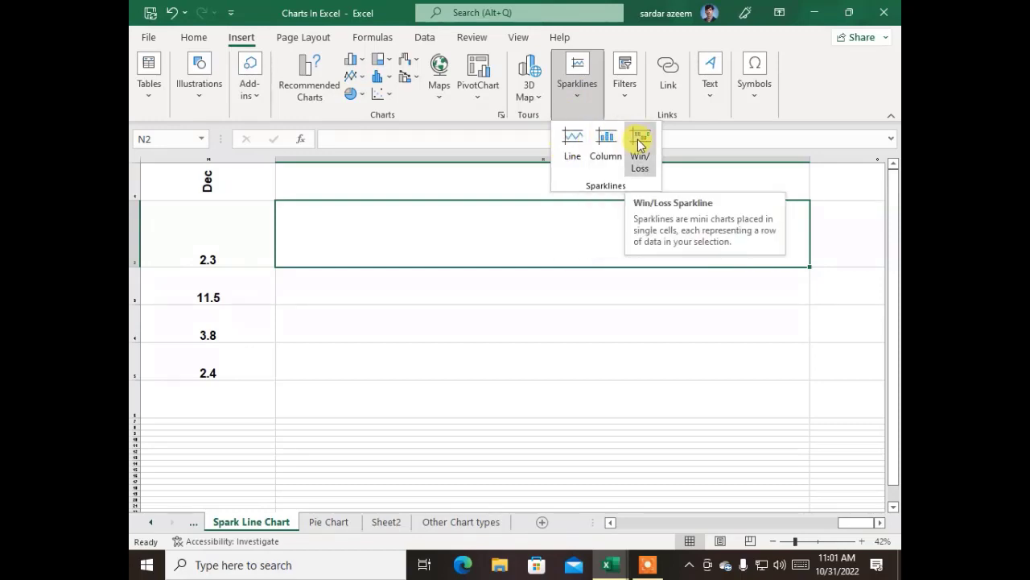
pyautogui.click(573, 153)
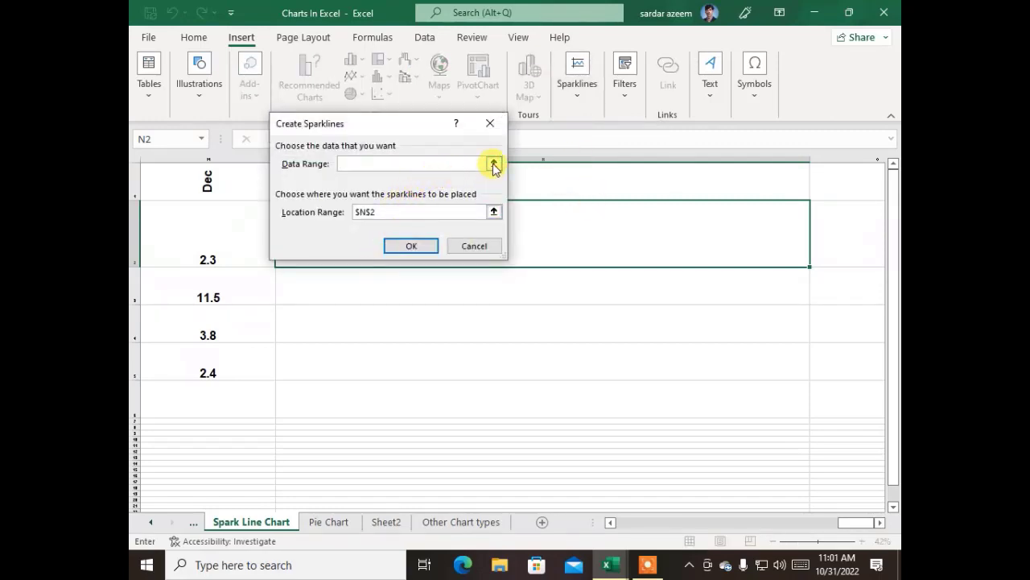
pyautogui.click(494, 164)
pyautogui.click(230, 241)
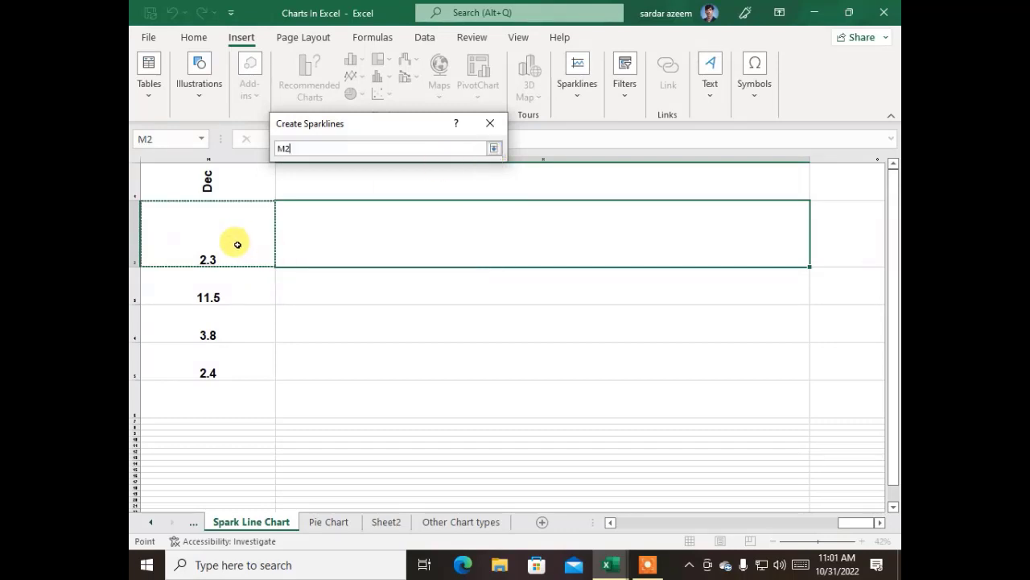
pyautogui.moveTo(230, 241); pyautogui.dragTo(325, 266)
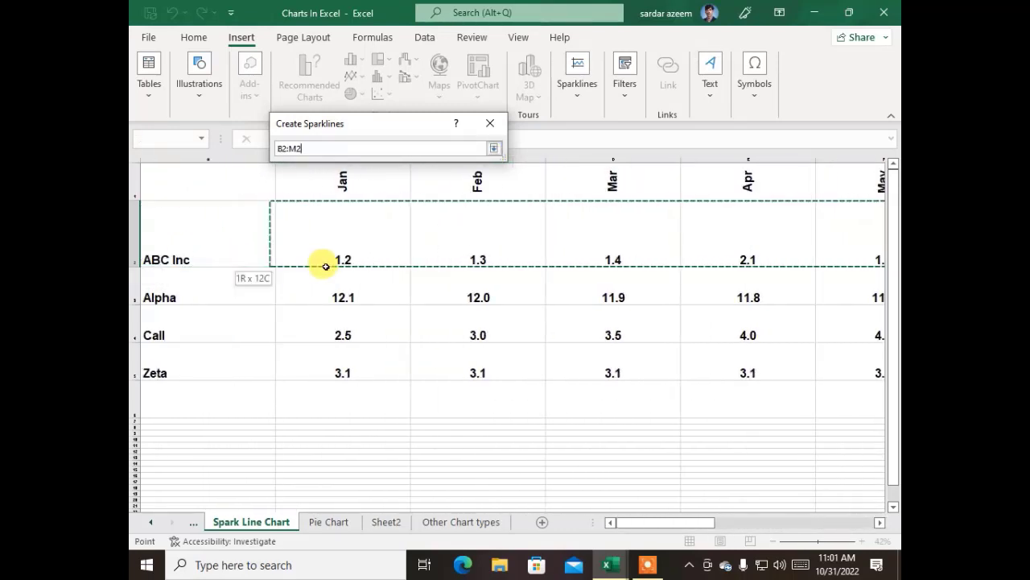
pyautogui.click(493, 150)
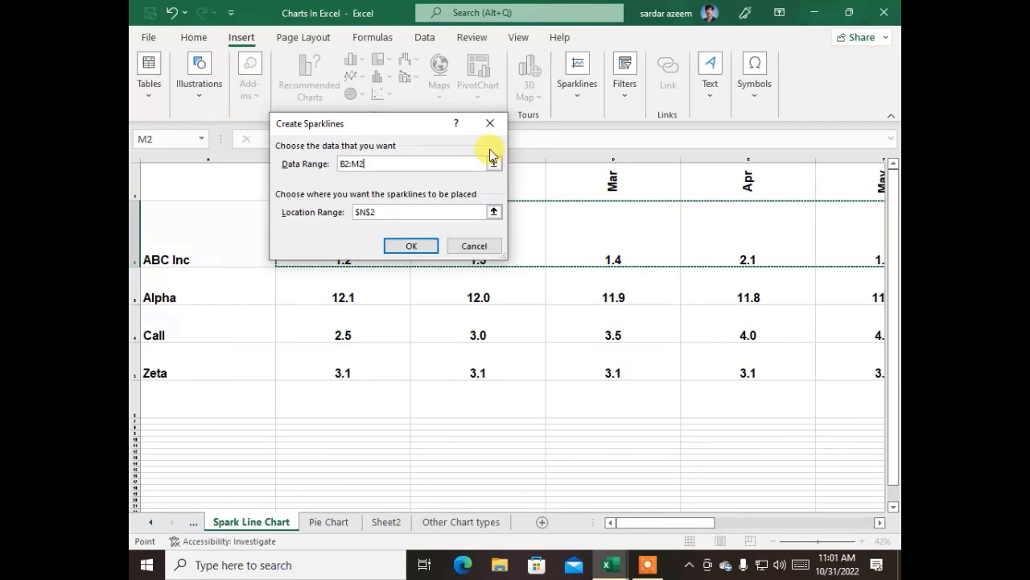
pyautogui.click(411, 246)
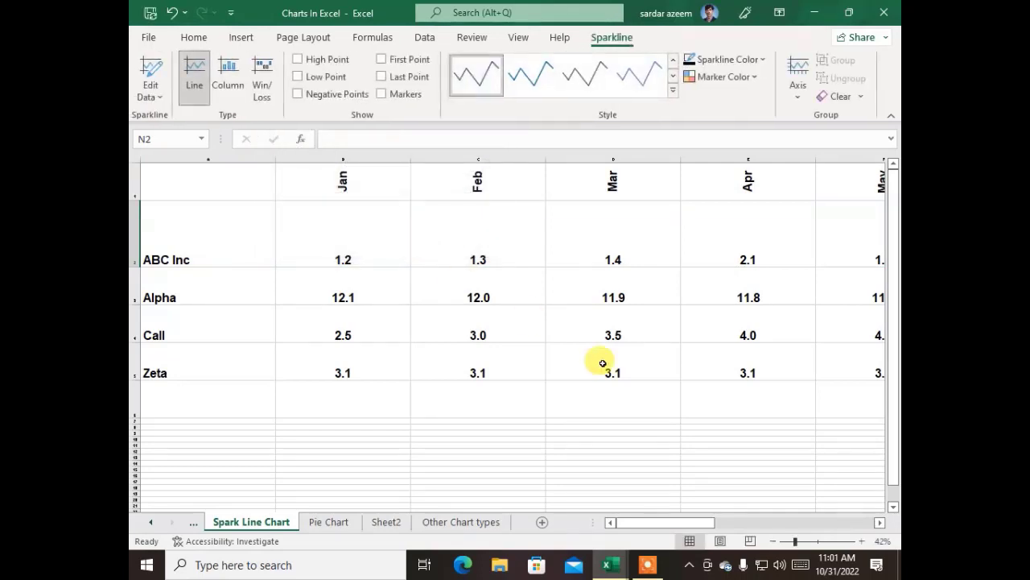
# Examine the full line sparkline in N2 beside the December figures.
pyautogui.moveTo(680, 533); pyautogui.dragTo(866, 492)
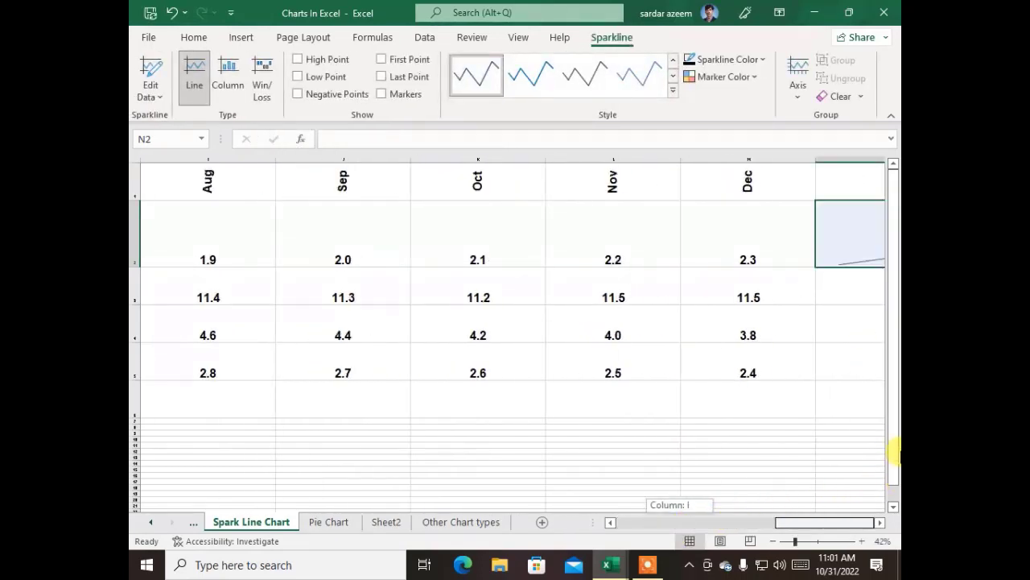
pyautogui.moveTo(893, 453); pyautogui.dragTo(860, 449)
pyautogui.click(879, 523)
pyautogui.click(879, 523)
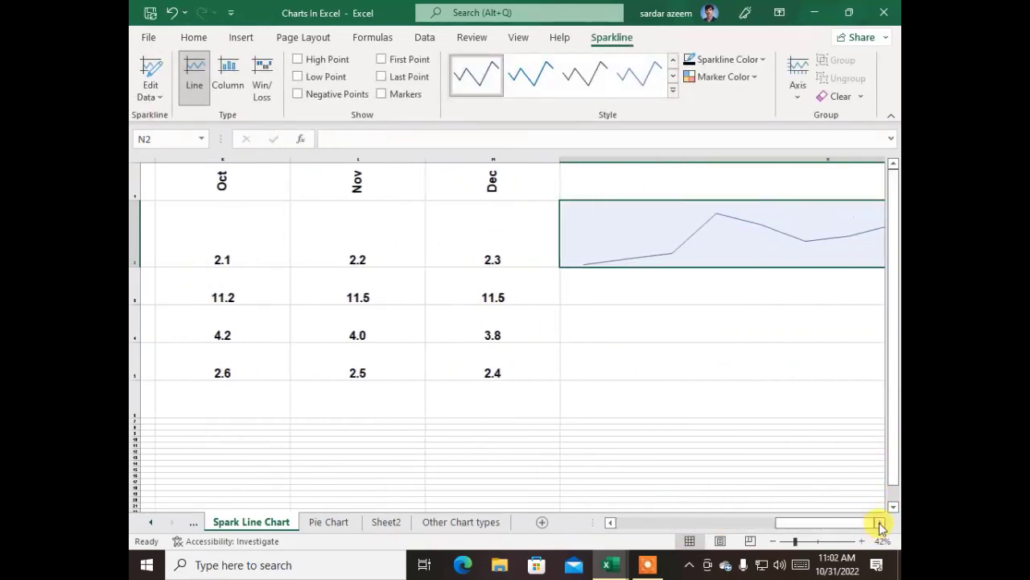
pyautogui.click(879, 523)
pyautogui.click(879, 524)
pyautogui.click(879, 524)
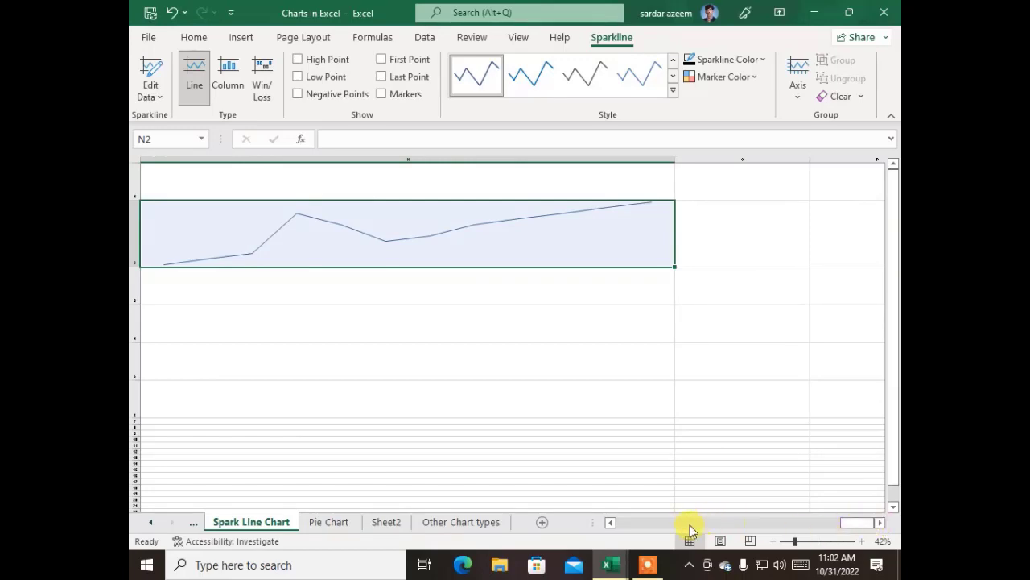
pyautogui.click(610, 522)
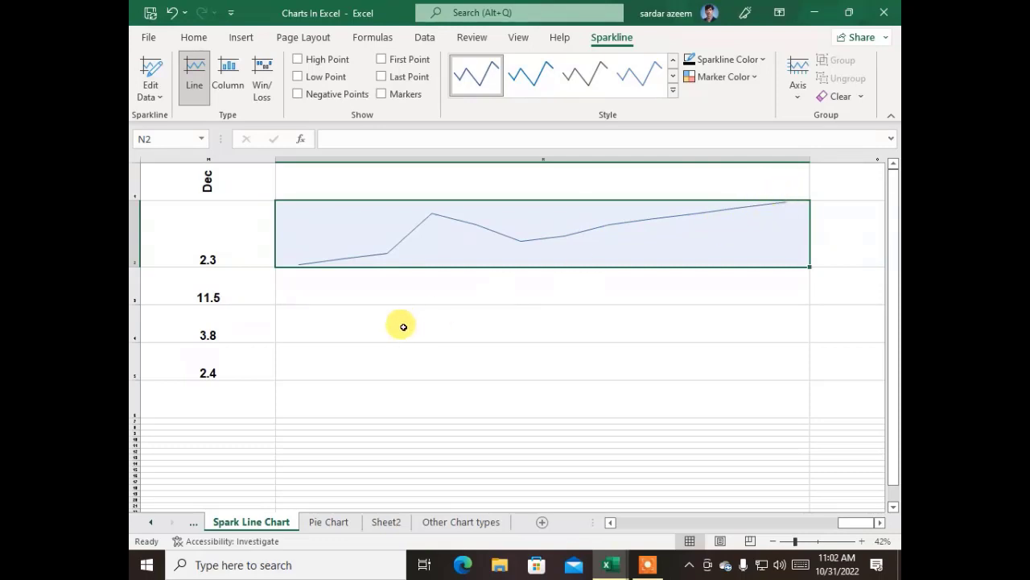
# Make row 3 nearly twice as tall and insert a column sparkline in N3 from the Alpha figures, B3:M3.
pyautogui.click(298, 289)
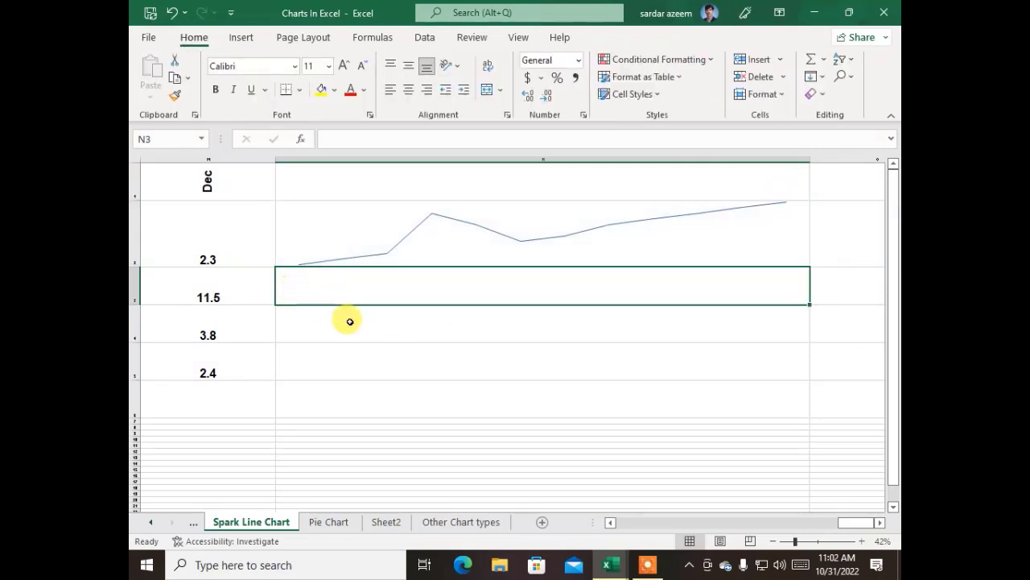
pyautogui.moveTo(136, 305); pyautogui.dragTo(136, 338)
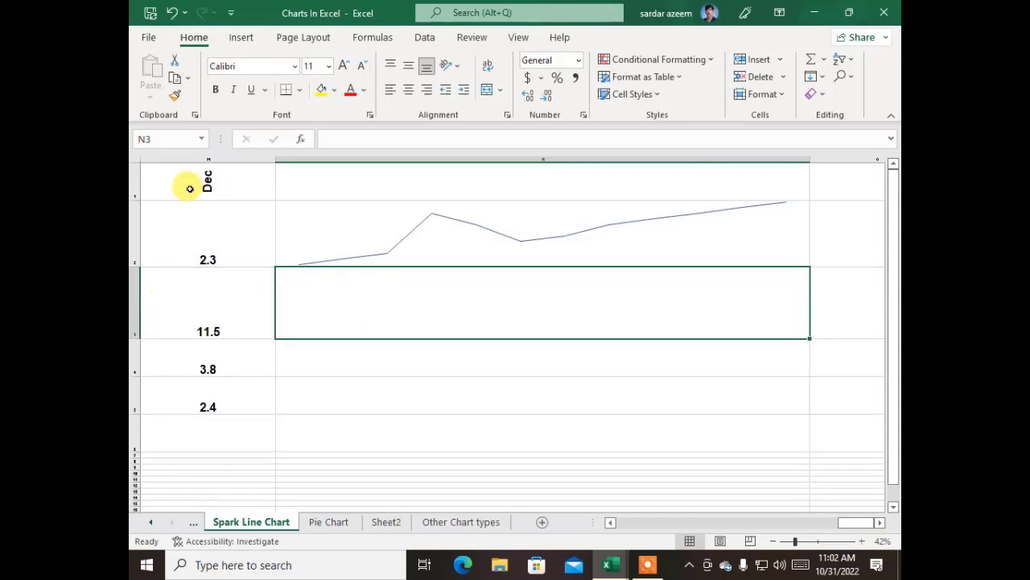
pyautogui.click(241, 37)
pyautogui.click(580, 73)
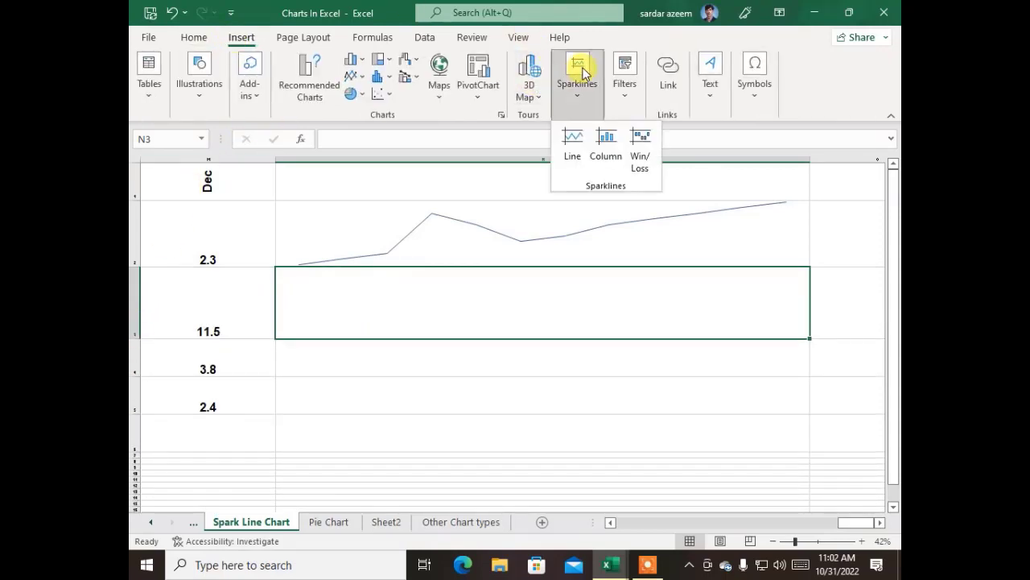
pyautogui.click(606, 161)
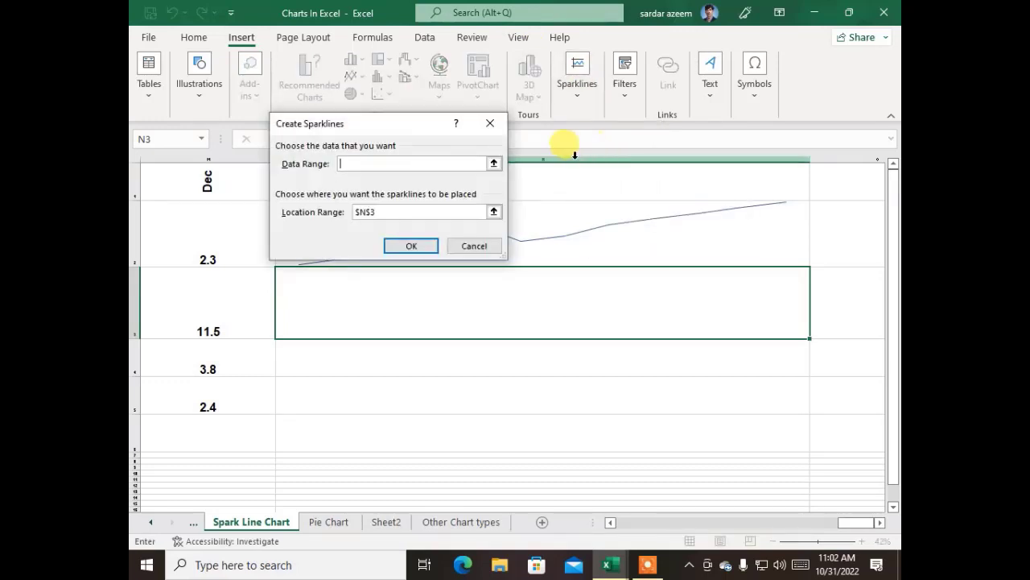
pyautogui.click(495, 164)
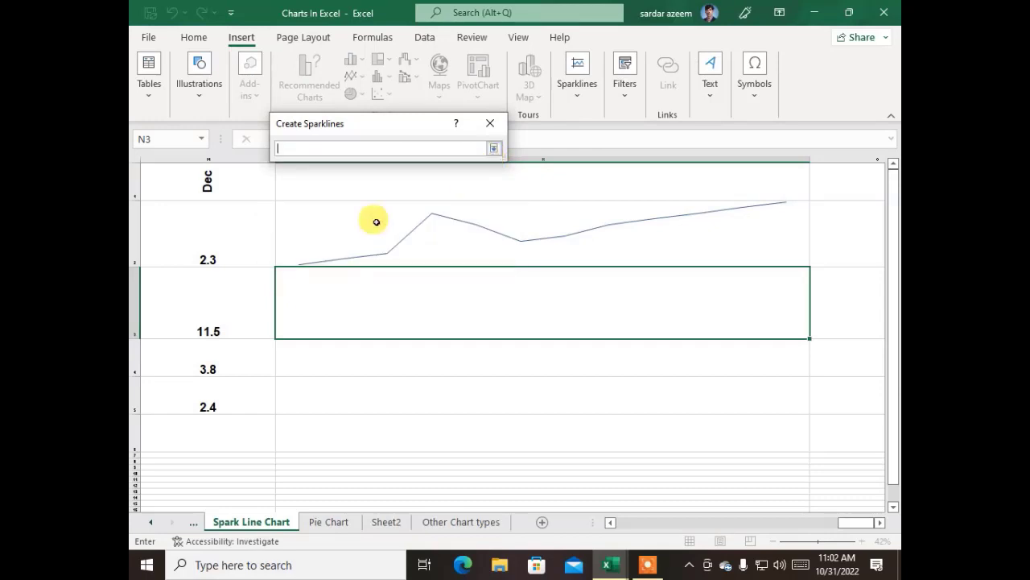
pyautogui.moveTo(249, 301); pyautogui.dragTo(294, 315)
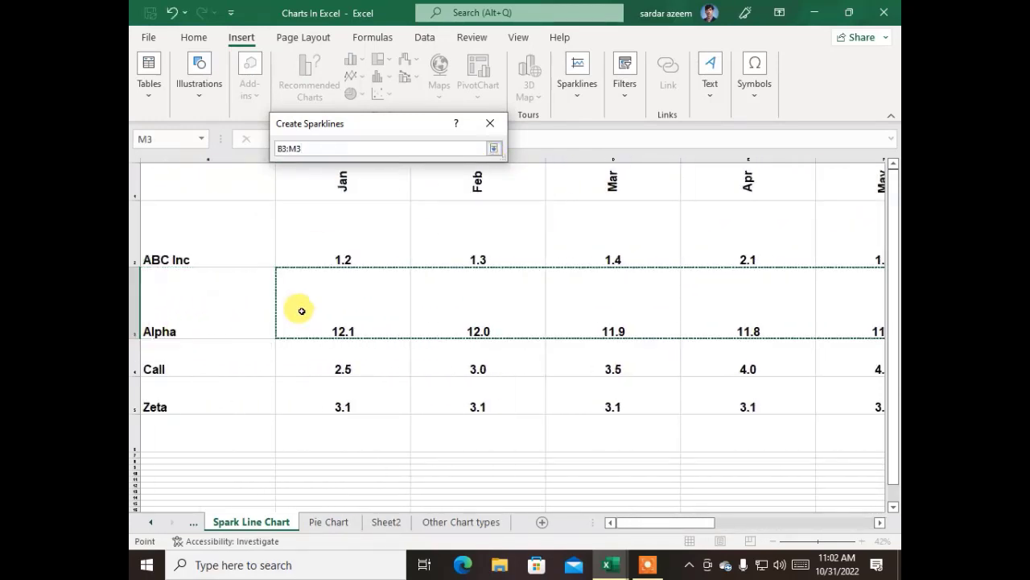
pyautogui.click(494, 149)
pyautogui.click(412, 246)
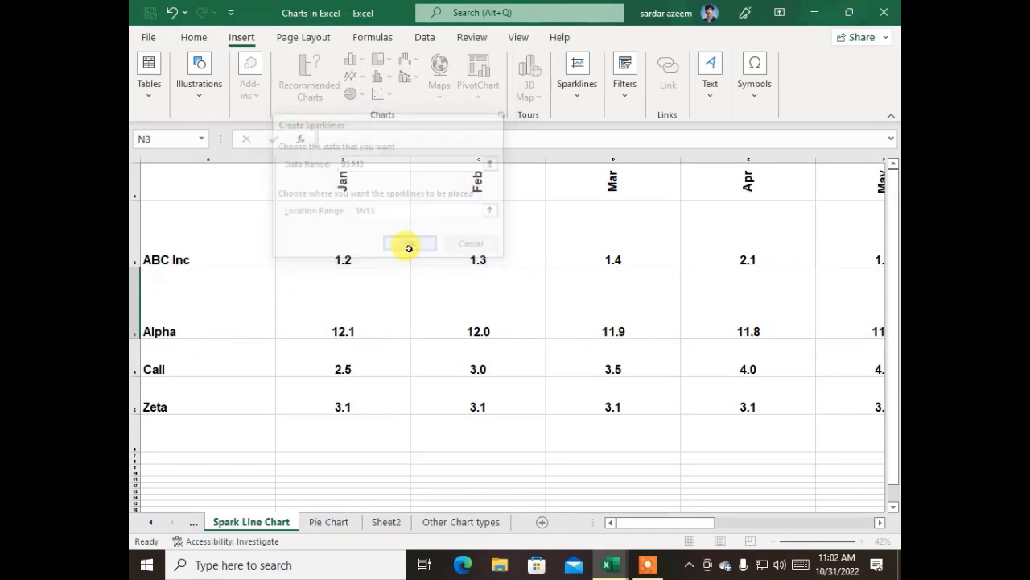
# Make row 4 more than twice as tall and insert a win/loss sparkline in N4 from the Call figures, B4:M4.
pyautogui.moveTo(634, 527); pyautogui.dragTo(869, 515)
pyautogui.click(879, 523)
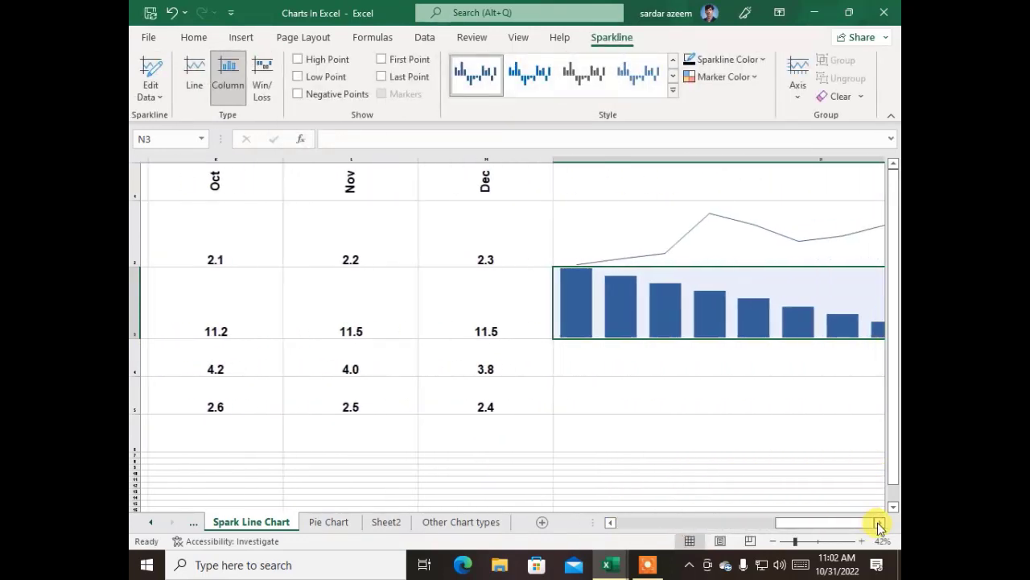
pyautogui.click(879, 522)
pyautogui.click(515, 355)
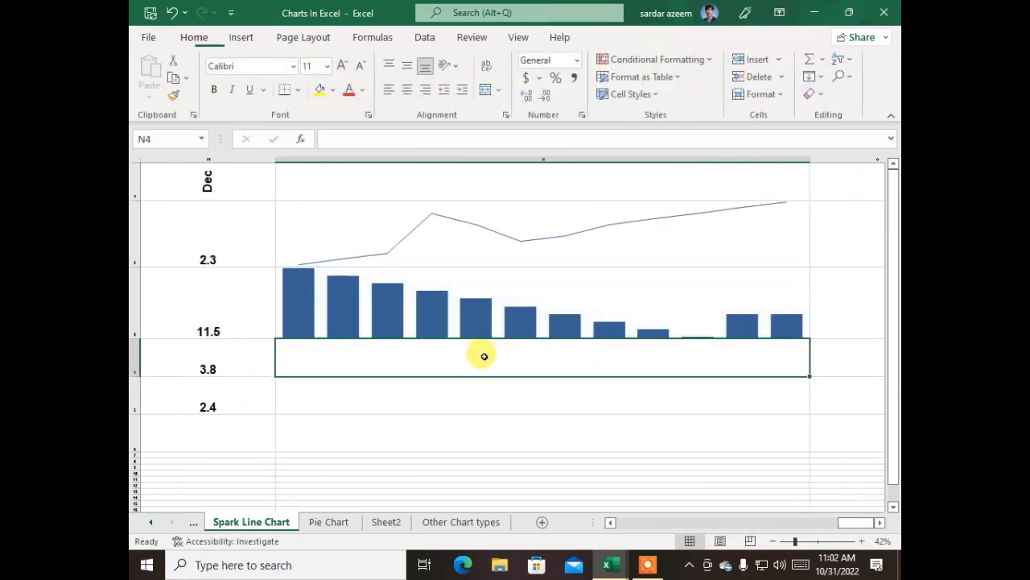
pyautogui.moveTo(139, 376); pyautogui.dragTo(139, 427)
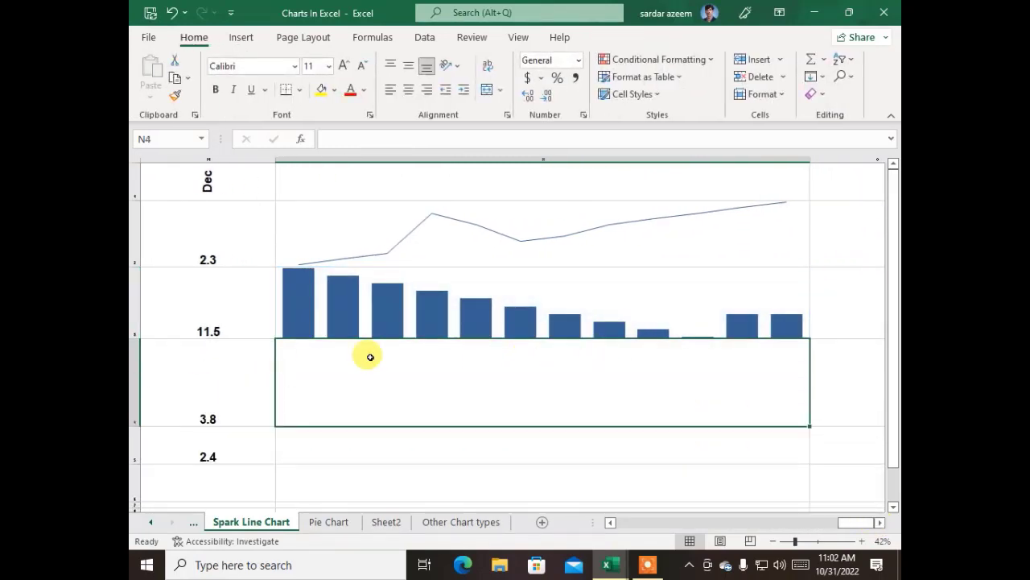
pyautogui.click(259, 42)
pyautogui.click(578, 89)
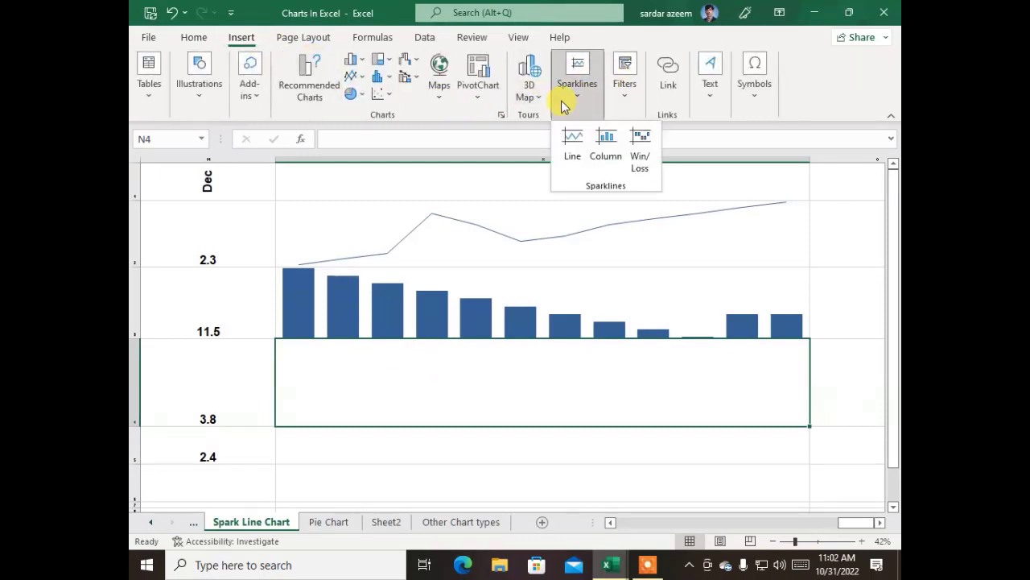
pyautogui.click(641, 154)
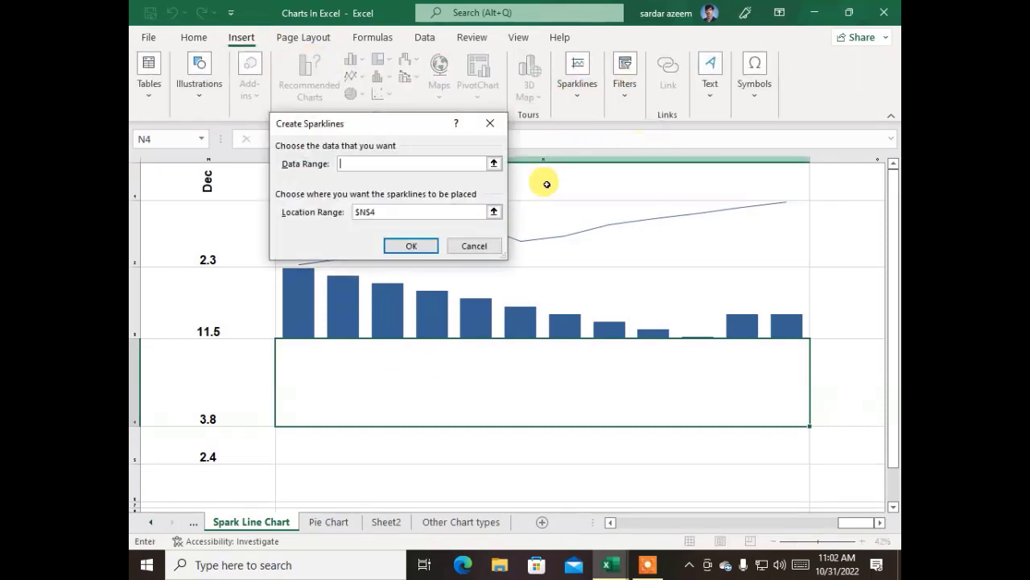
pyautogui.click(498, 162)
pyautogui.moveTo(236, 344); pyautogui.dragTo(207, 393)
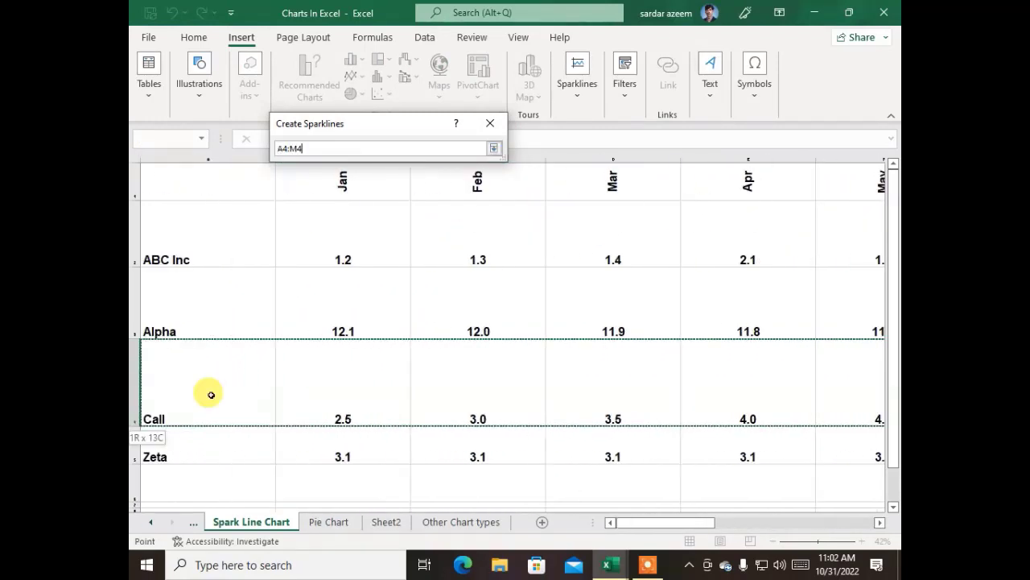
pyautogui.click(499, 157)
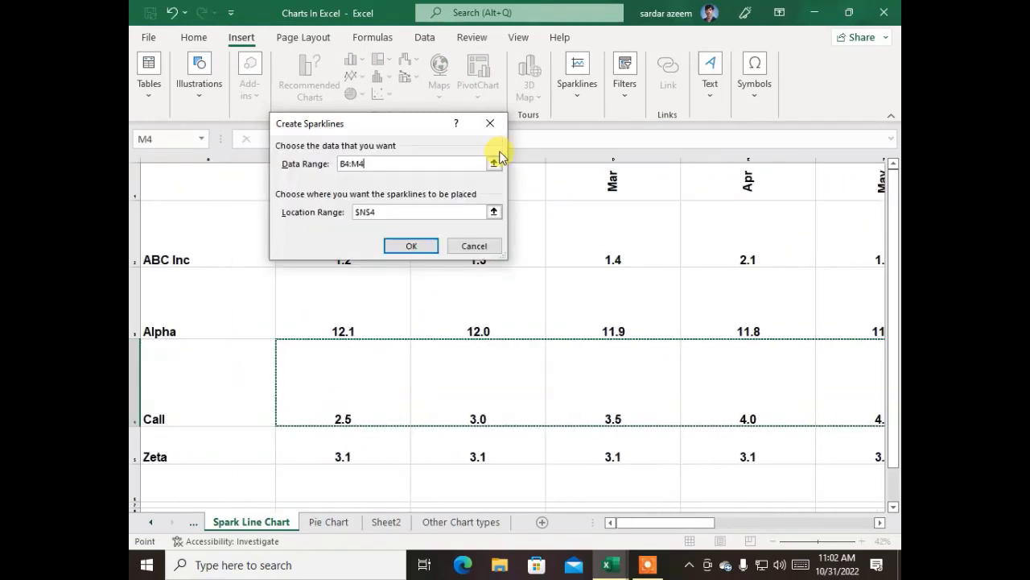
pyautogui.click(409, 245)
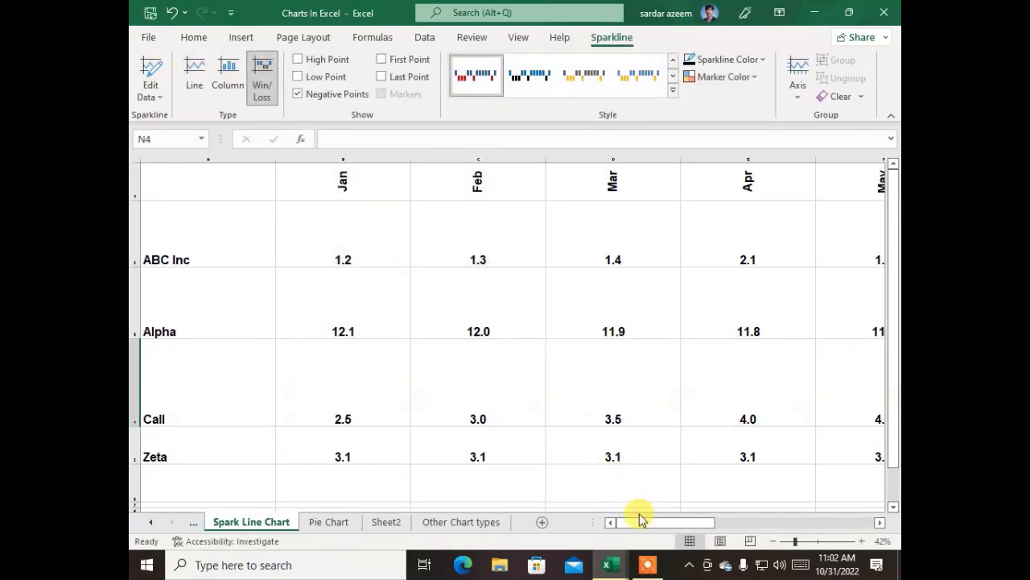
# Examine the win/loss sparkline in N4 below the line and column sparklines, leaving N4 selected.
pyautogui.moveTo(630, 521); pyautogui.dragTo(894, 483)
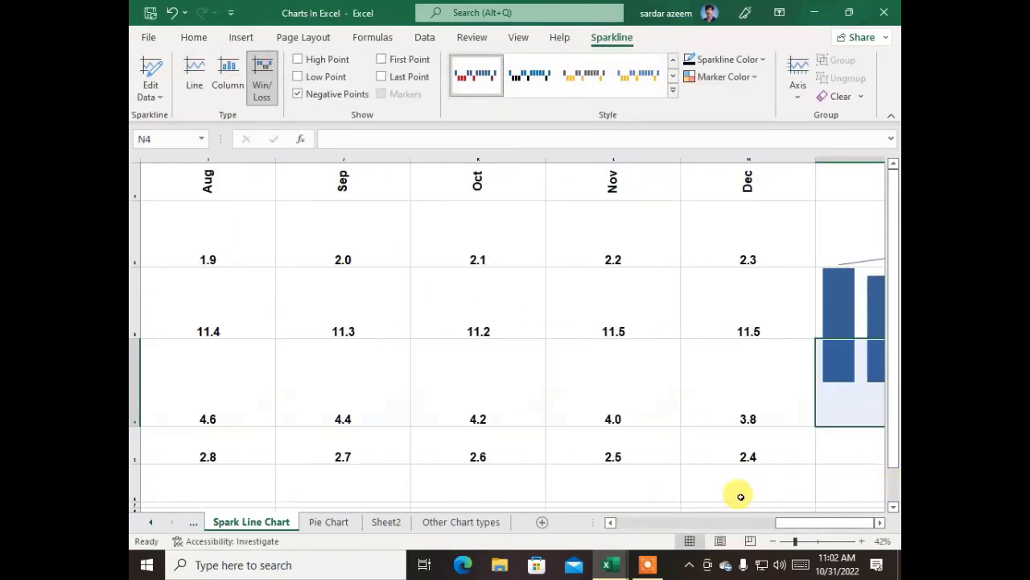
pyautogui.click(880, 523)
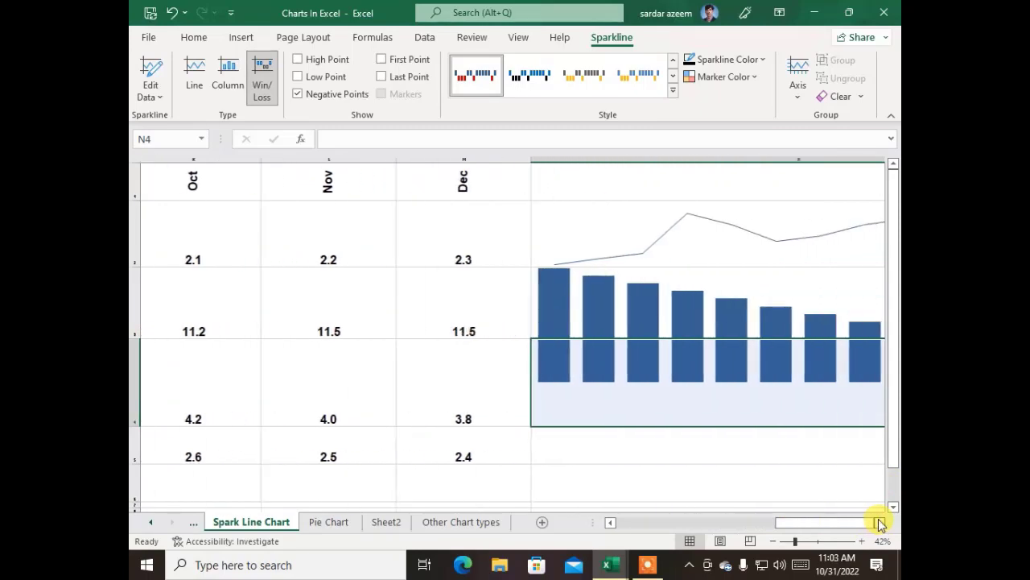
pyautogui.click(666, 444)
pyautogui.click(621, 391)
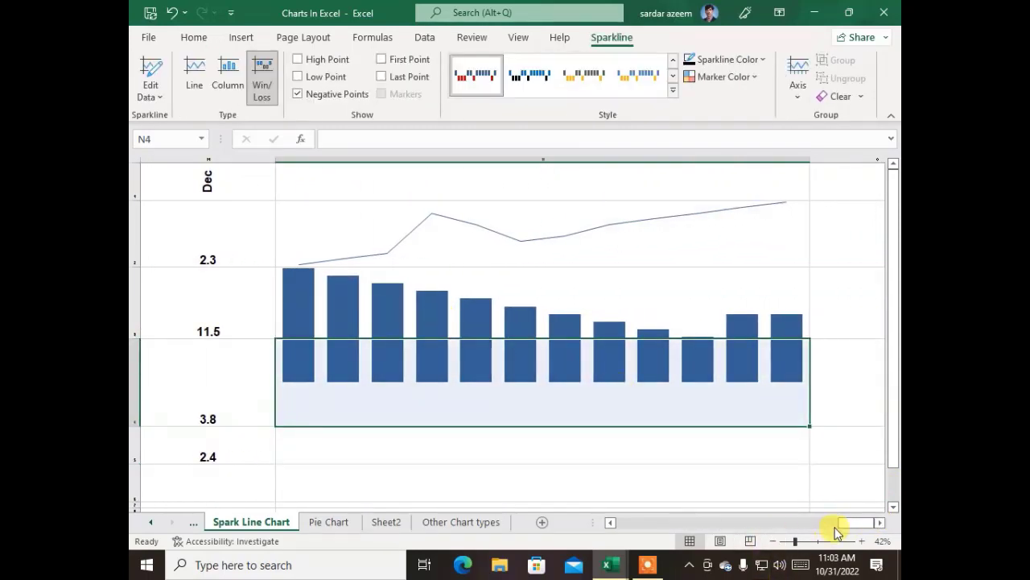
# On Sheet2, widen column K to more than seven times its width and make row 2 about five times as tall.
pyautogui.moveTo(846, 521); pyautogui.dragTo(547, 526)
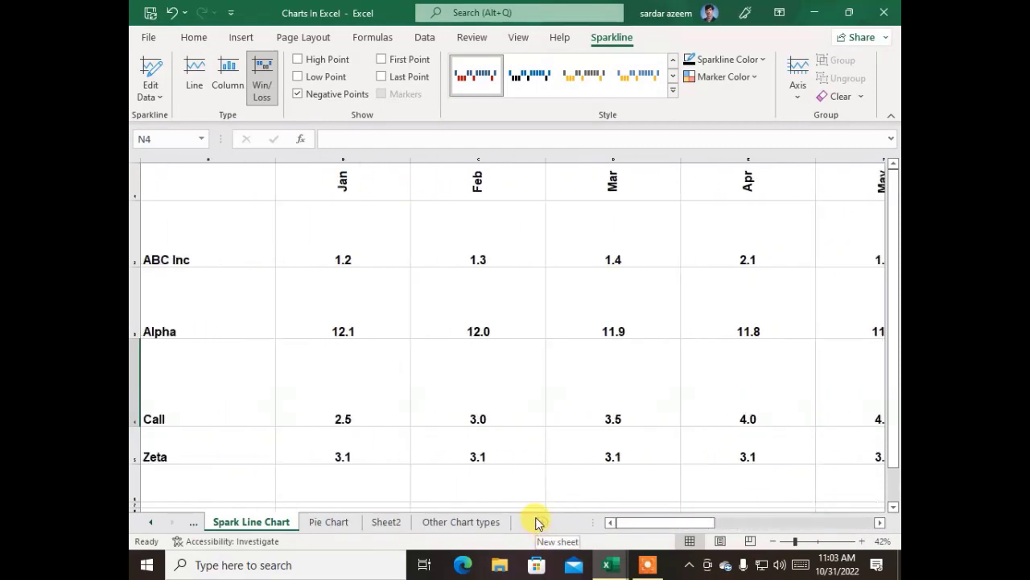
pyautogui.click(386, 521)
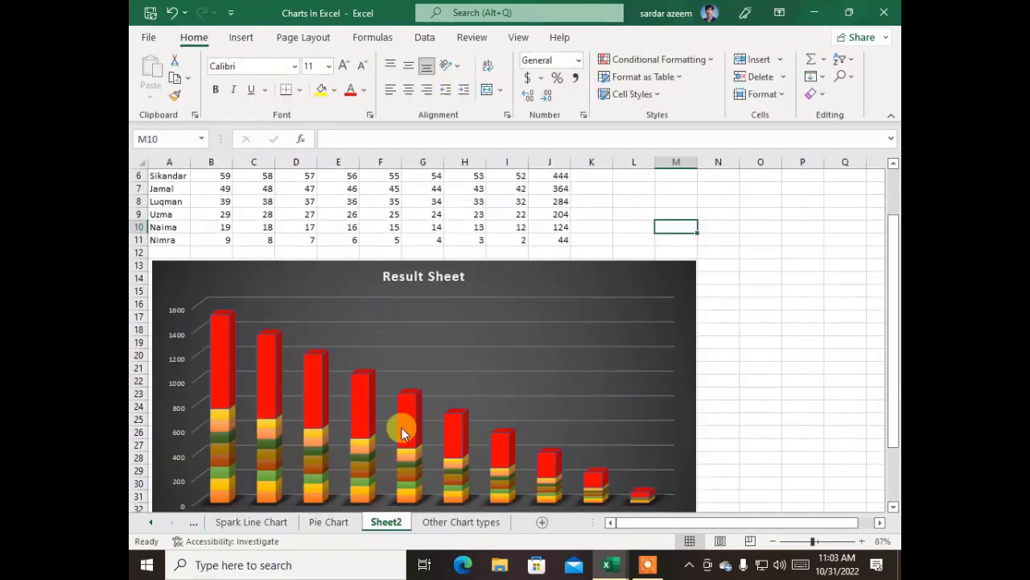
pyautogui.click(460, 333)
pyautogui.scroll(1, 440, 378)
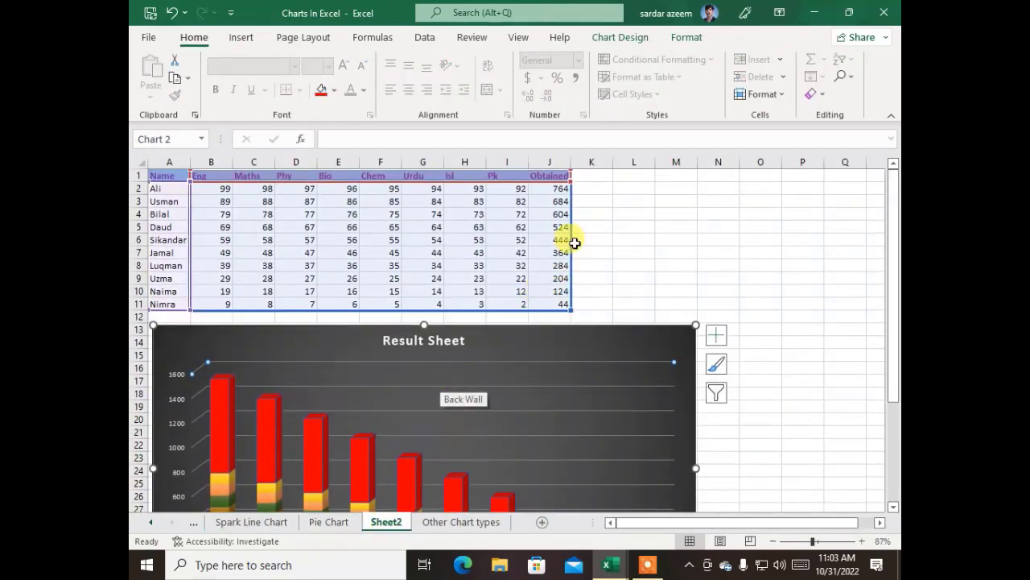
pyautogui.click(590, 188)
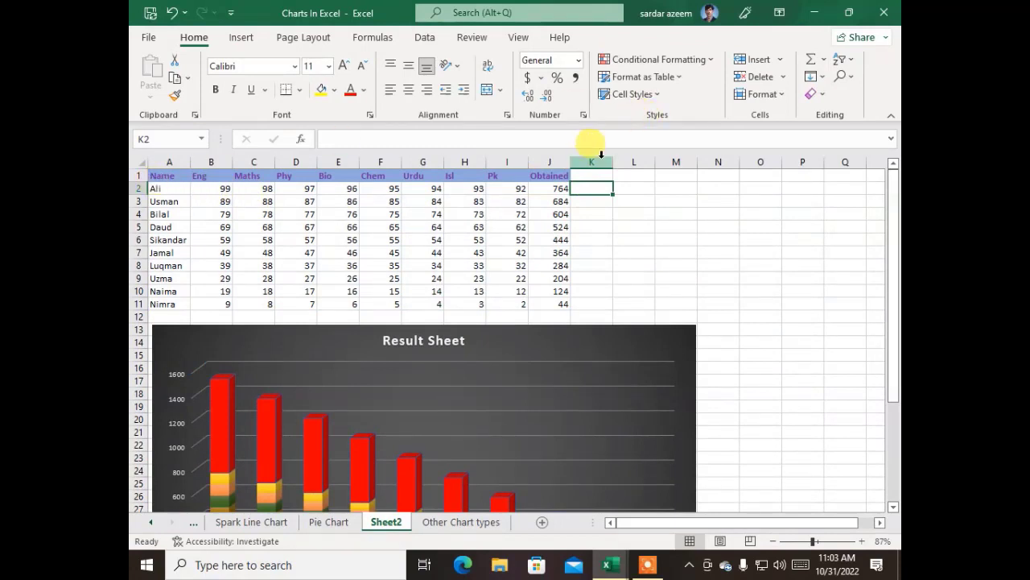
pyautogui.moveTo(611, 162); pyautogui.dragTo(886, 162)
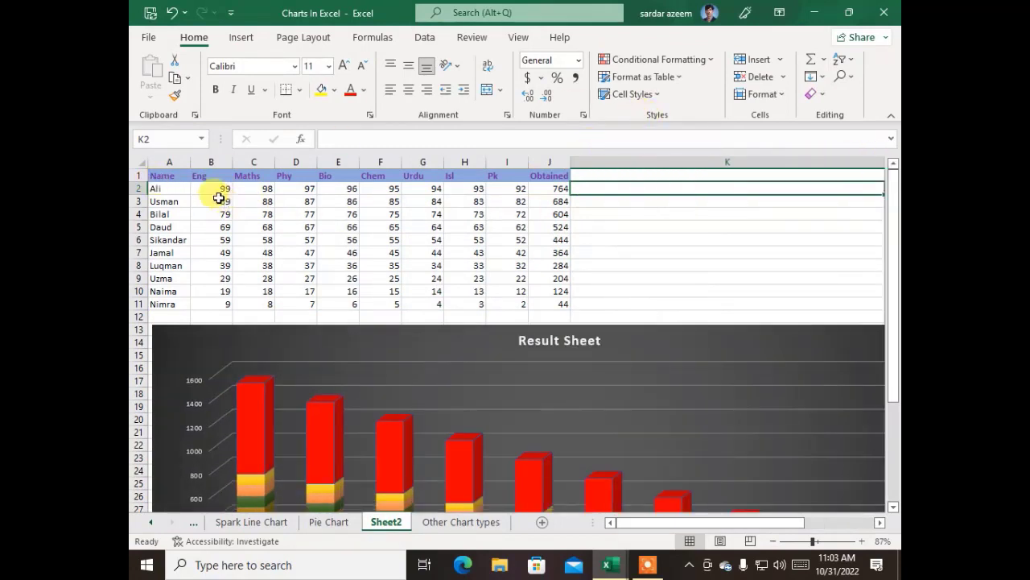
pyautogui.moveTo(138, 195); pyautogui.dragTo(142, 247)
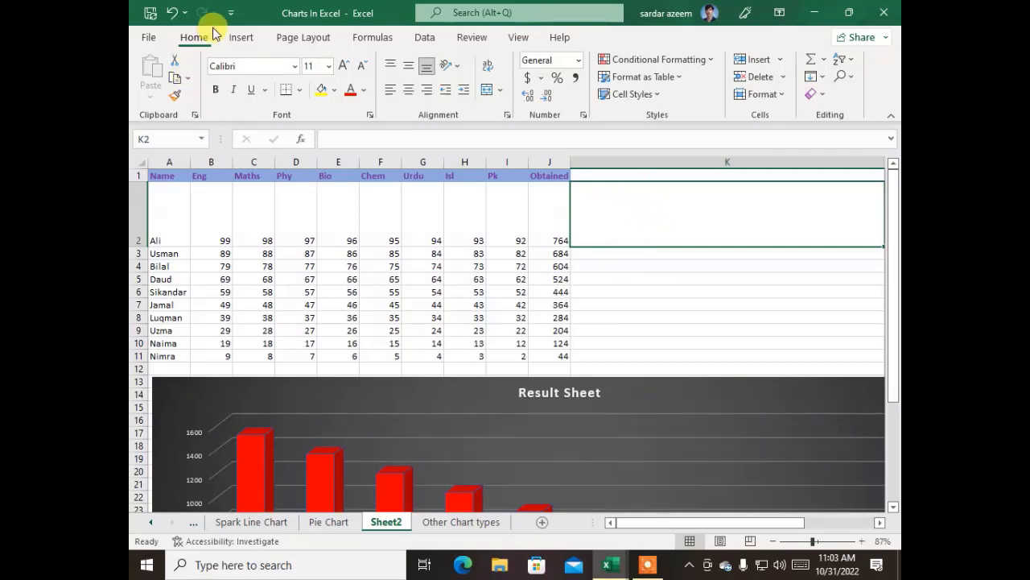
# Insert a column sparkline in K2 from the first student's subject marks, B2:I2.
pyautogui.click(241, 37)
pyautogui.click(586, 103)
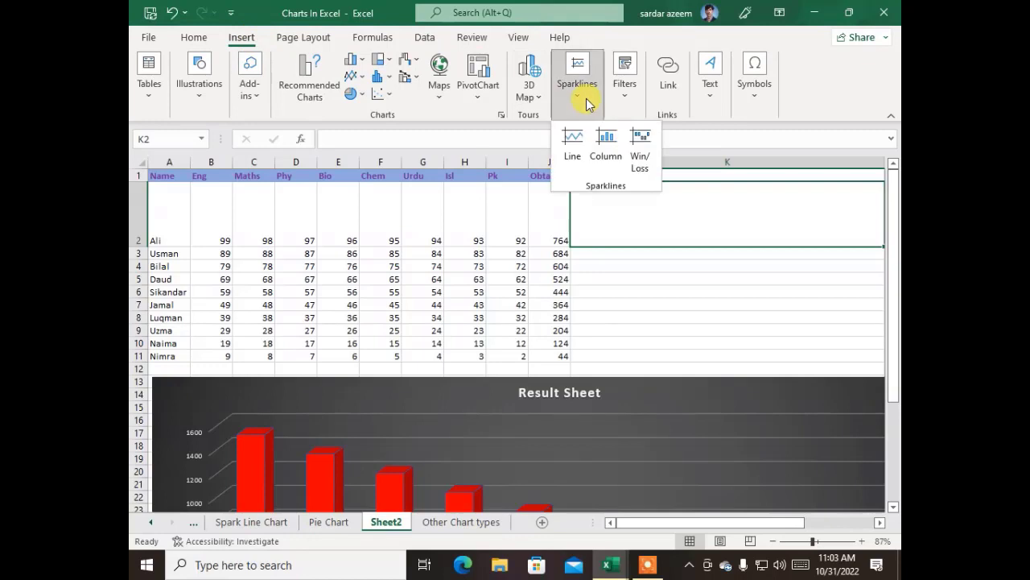
pyautogui.click(608, 157)
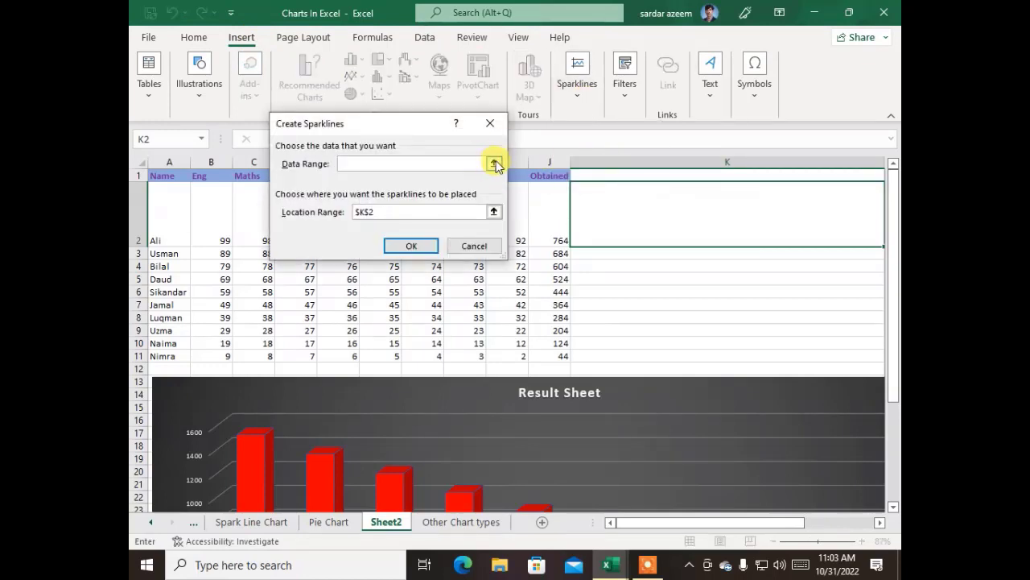
pyautogui.moveTo(410, 124); pyautogui.dragTo(726, 79)
pyautogui.click(809, 120)
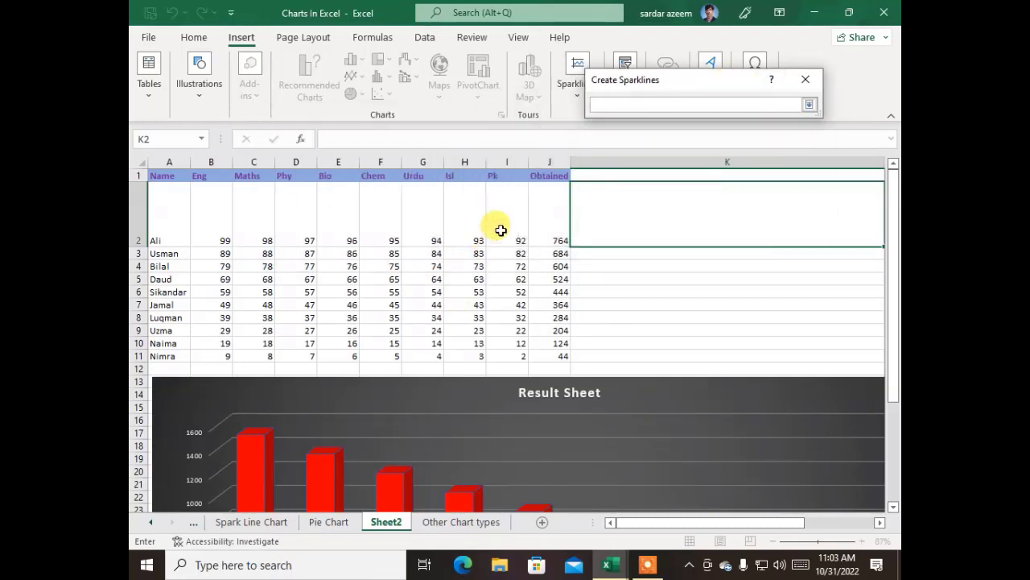
pyautogui.moveTo(500, 228); pyautogui.dragTo(221, 233)
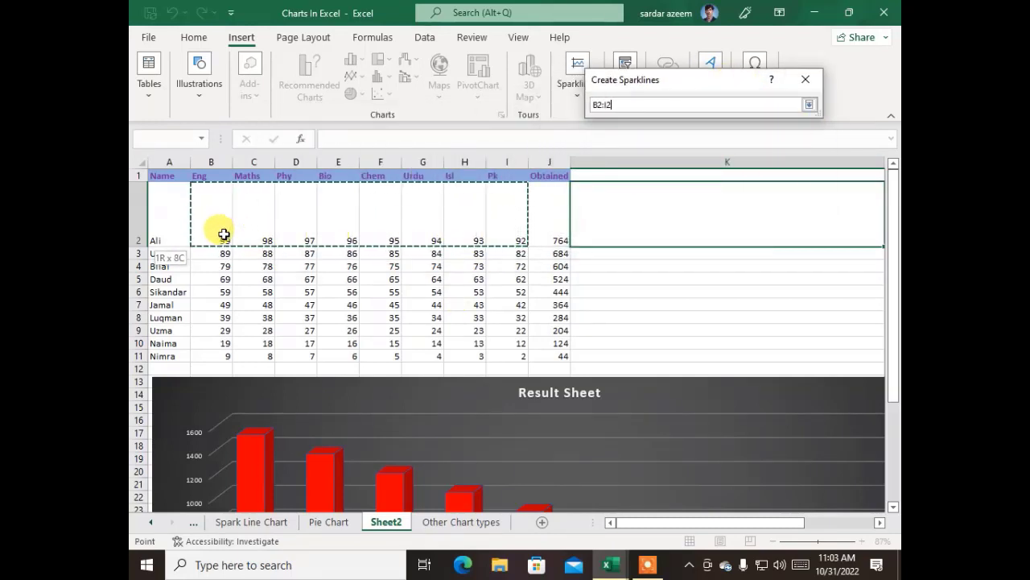
pyautogui.click(808, 105)
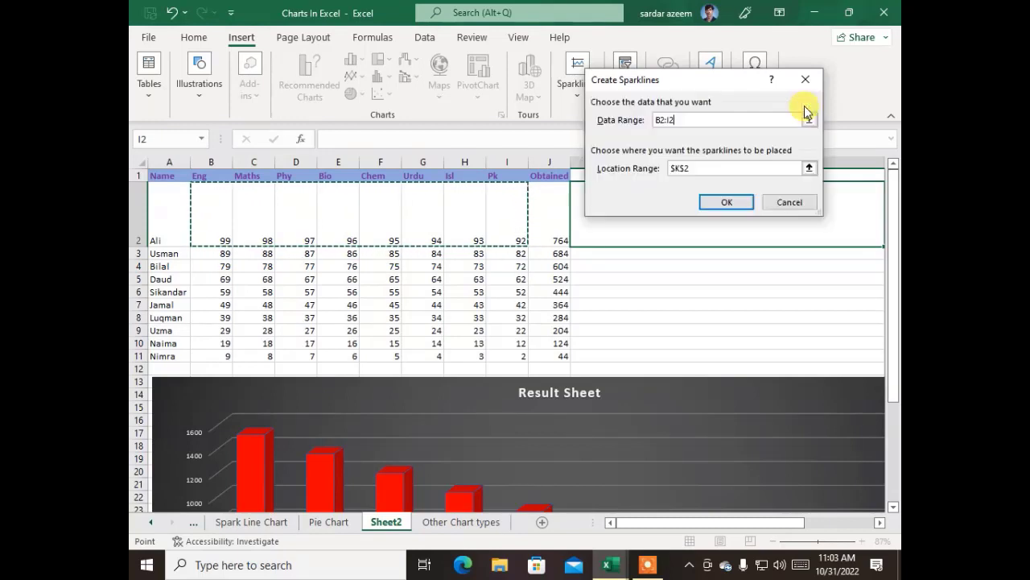
pyautogui.click(727, 203)
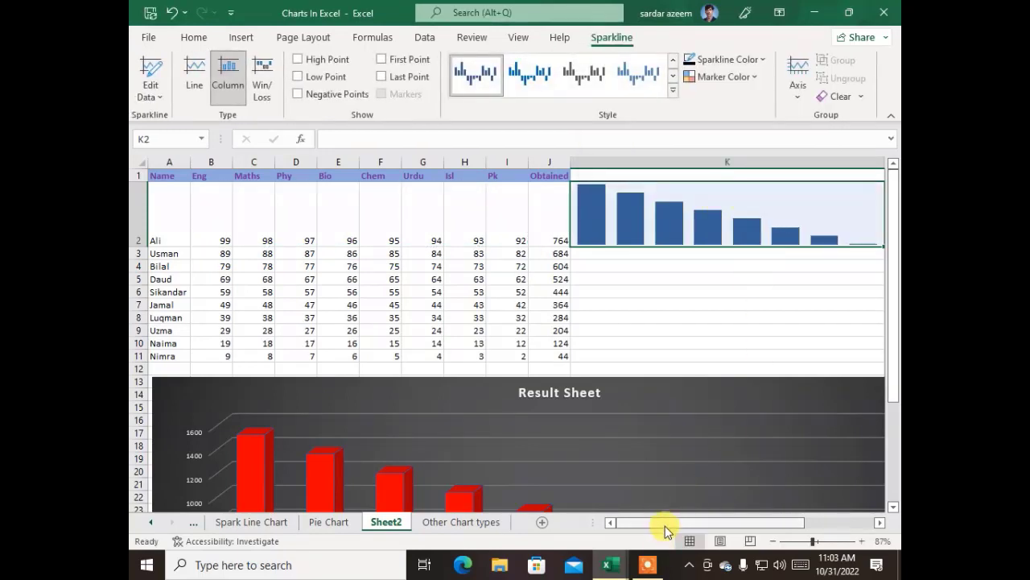
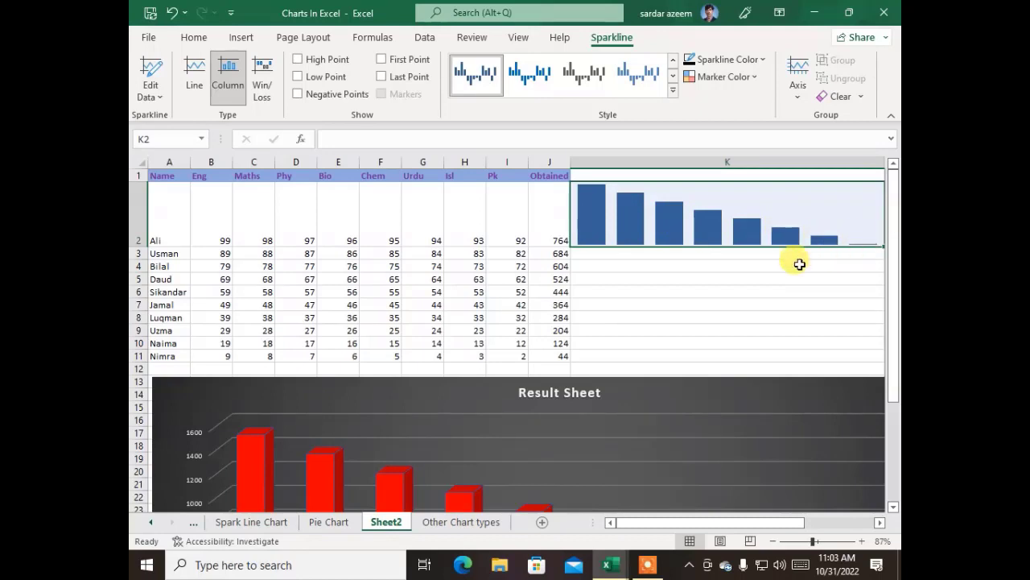
pyautogui.click(618, 262)
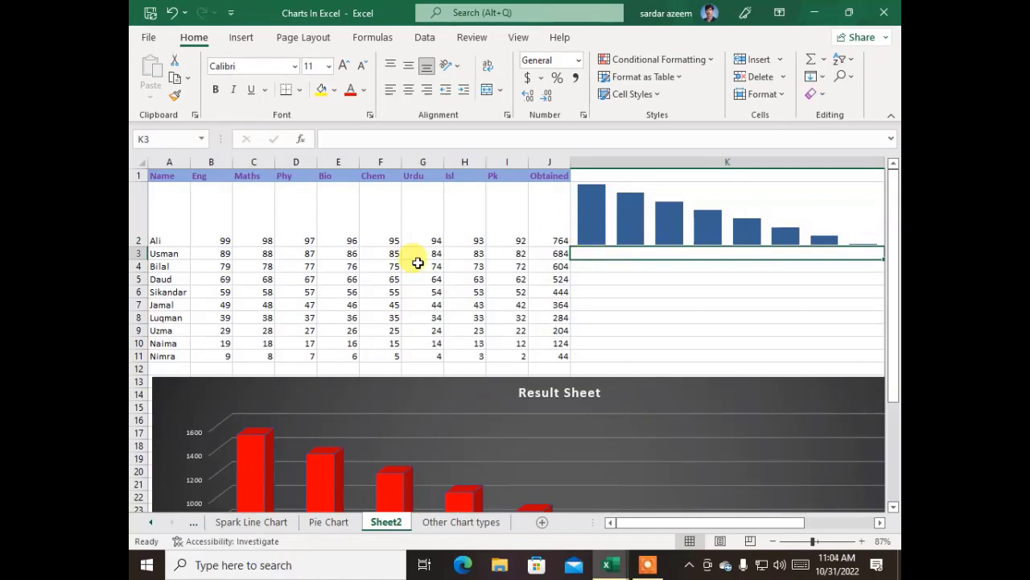
# Open the Other Chart types sheet and enlarge the view of its monthly fruit table.
pyautogui.click(173, 210)
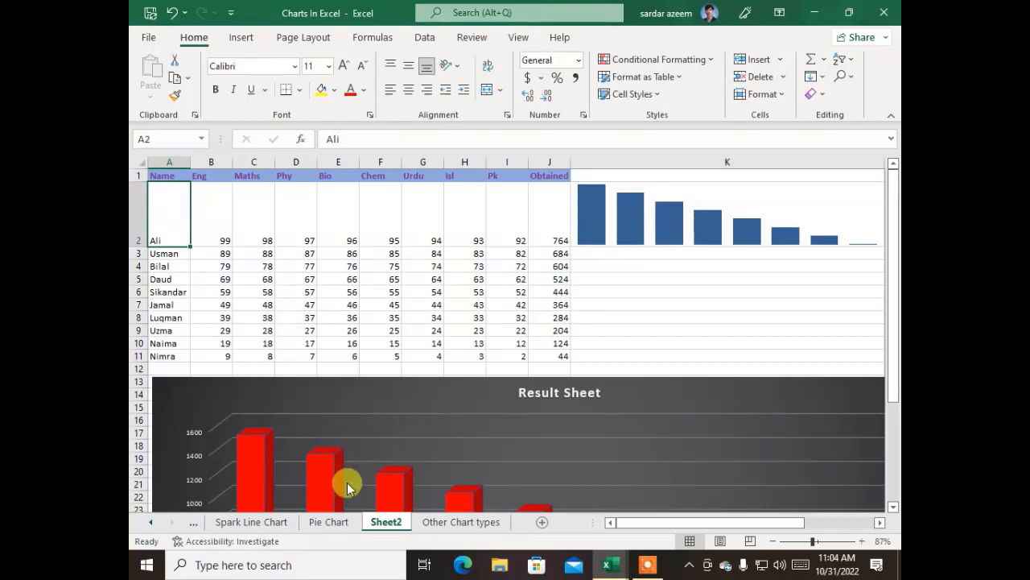
pyautogui.click(276, 523)
pyautogui.click(320, 524)
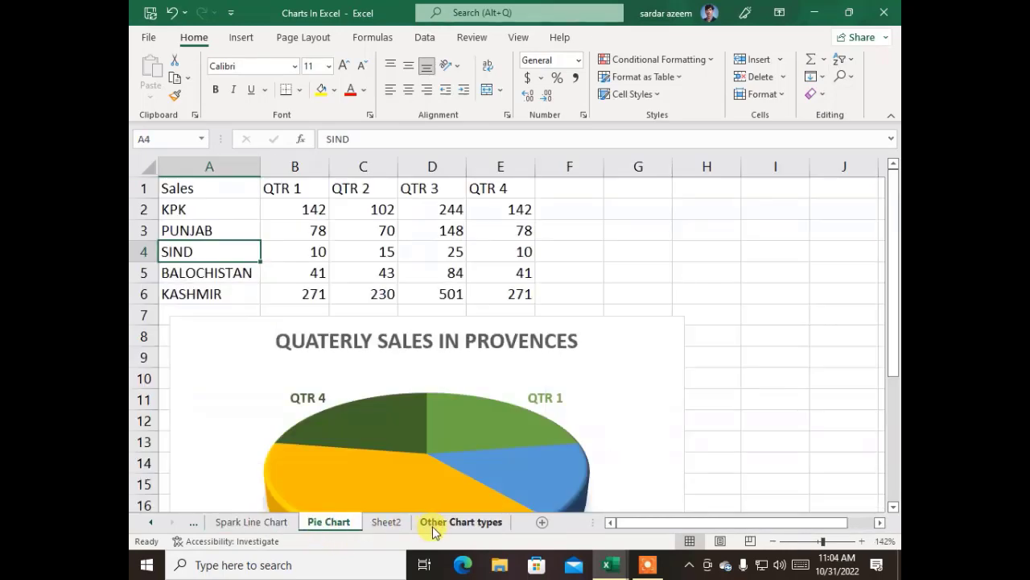
pyautogui.click(432, 523)
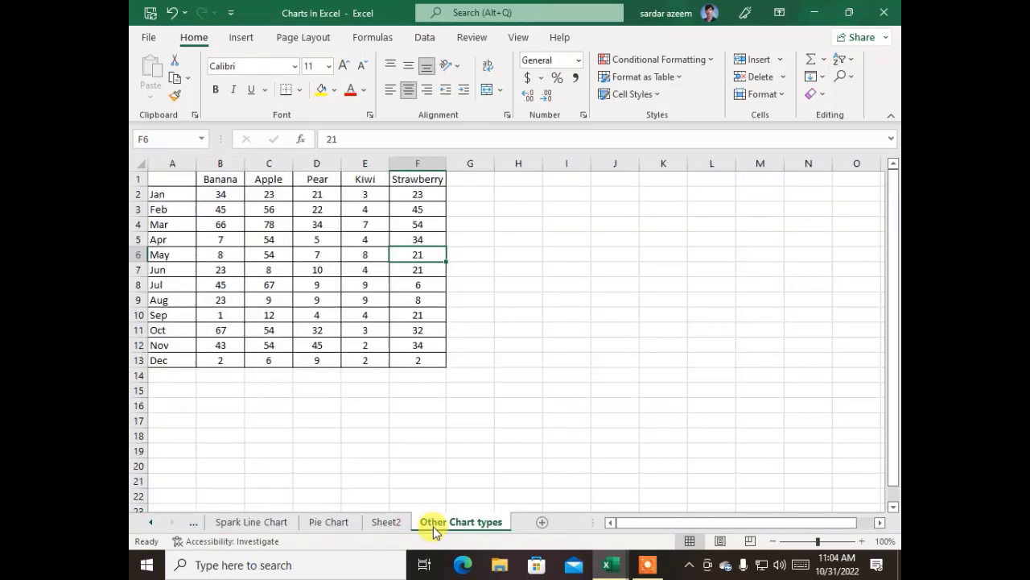
pyautogui.click(411, 391)
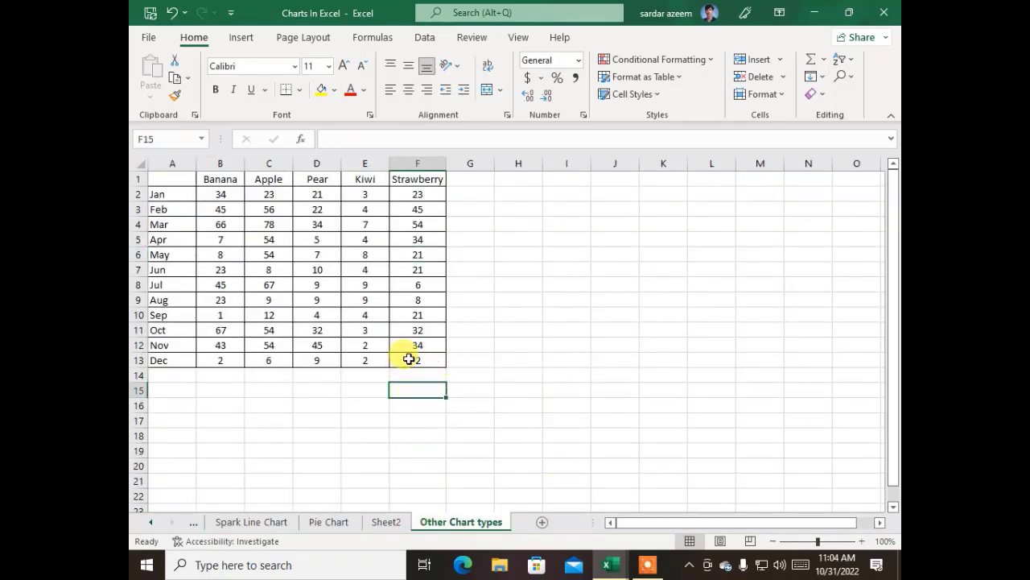
pyautogui.click(829, 542)
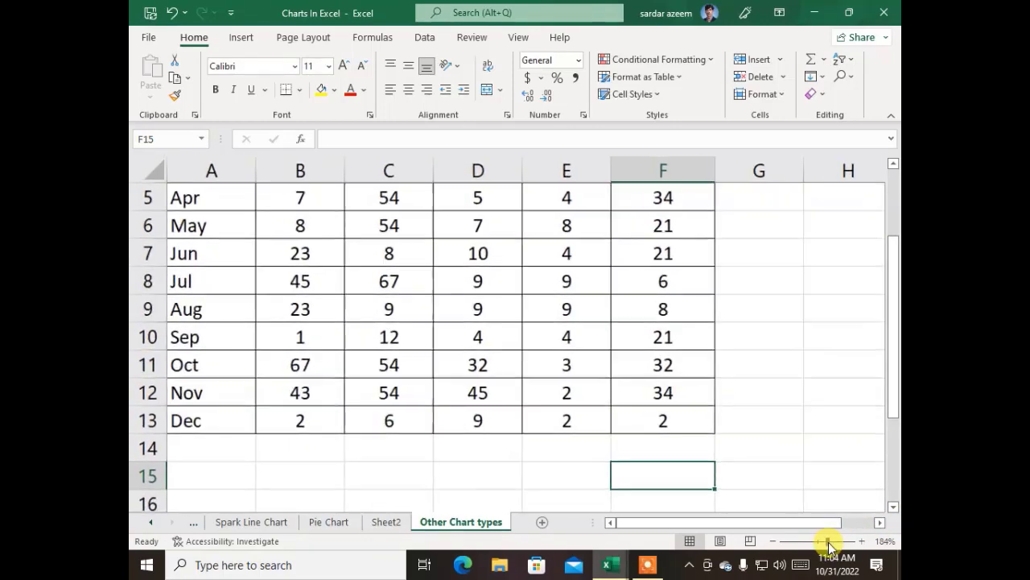
# Examine the fruit table's month labels from Jan to Dec and its Banana, Apple, Pear, Kiwi and Strawberry columns.
pyautogui.scroll(2, 265, 426)
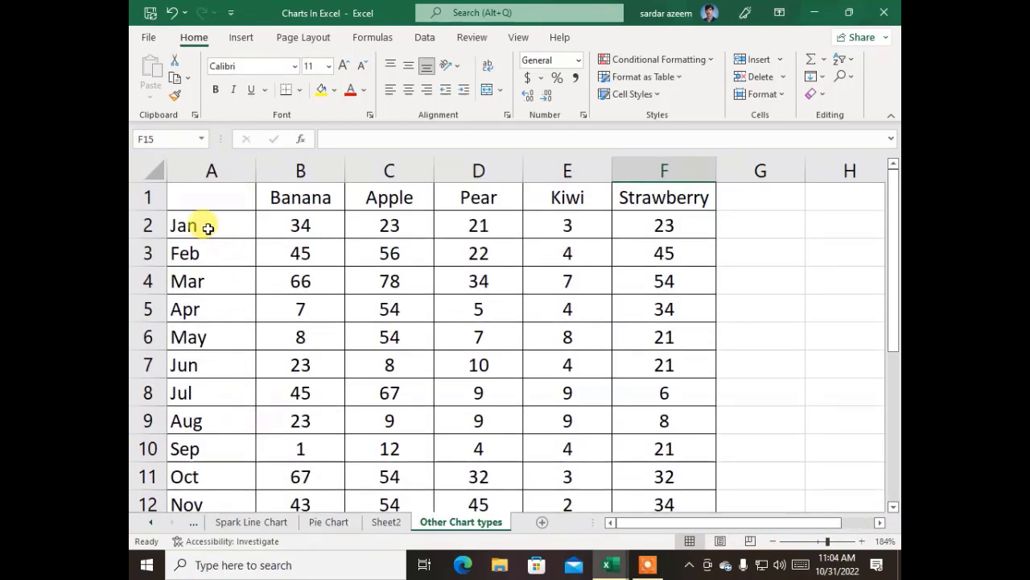
pyautogui.click(208, 228)
pyautogui.click(189, 309)
pyautogui.click(191, 393)
pyautogui.click(194, 451)
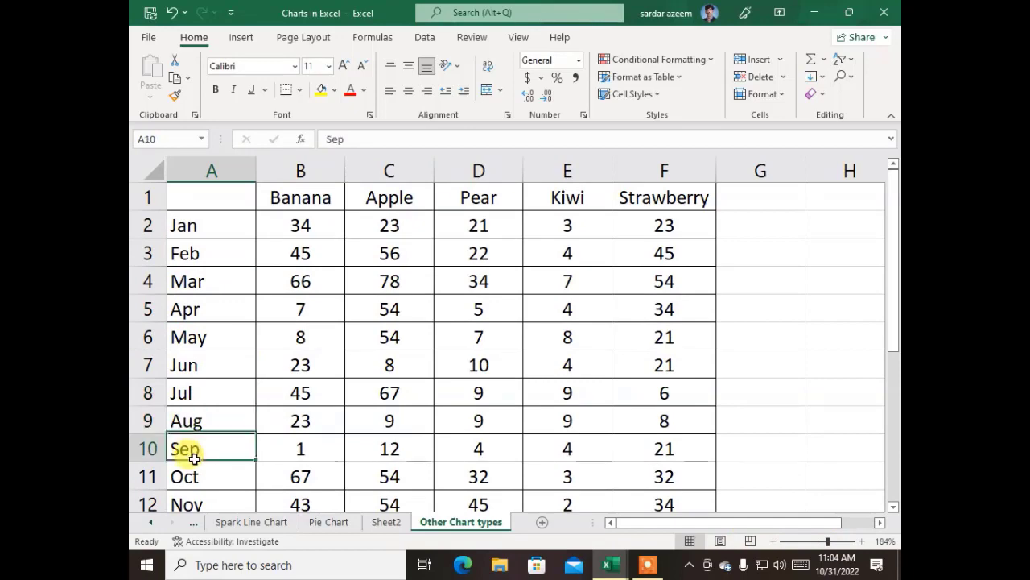
pyautogui.scroll(-2, 201, 463)
pyautogui.click(223, 400)
pyautogui.scroll(2, 230, 398)
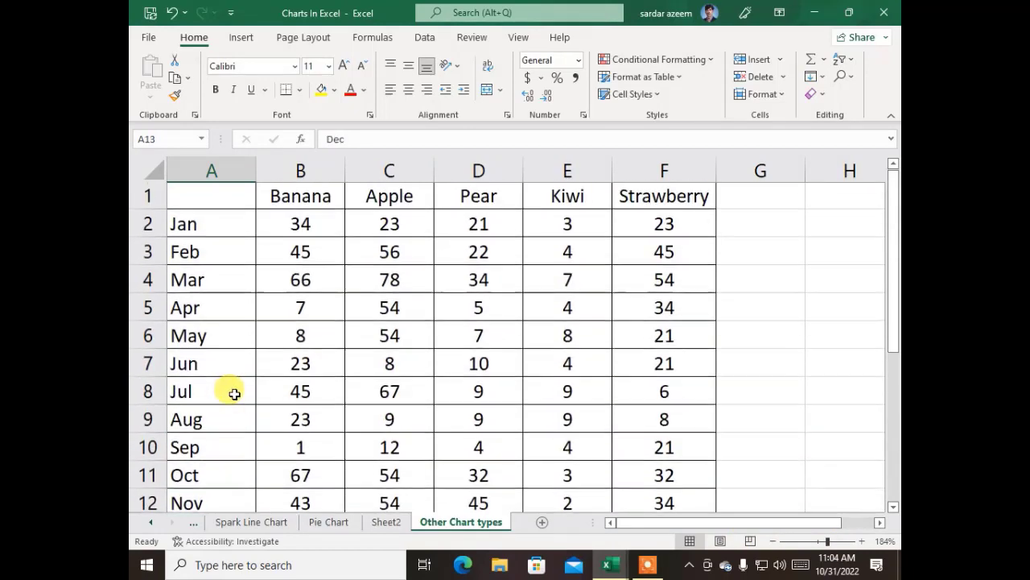
pyautogui.click(305, 168)
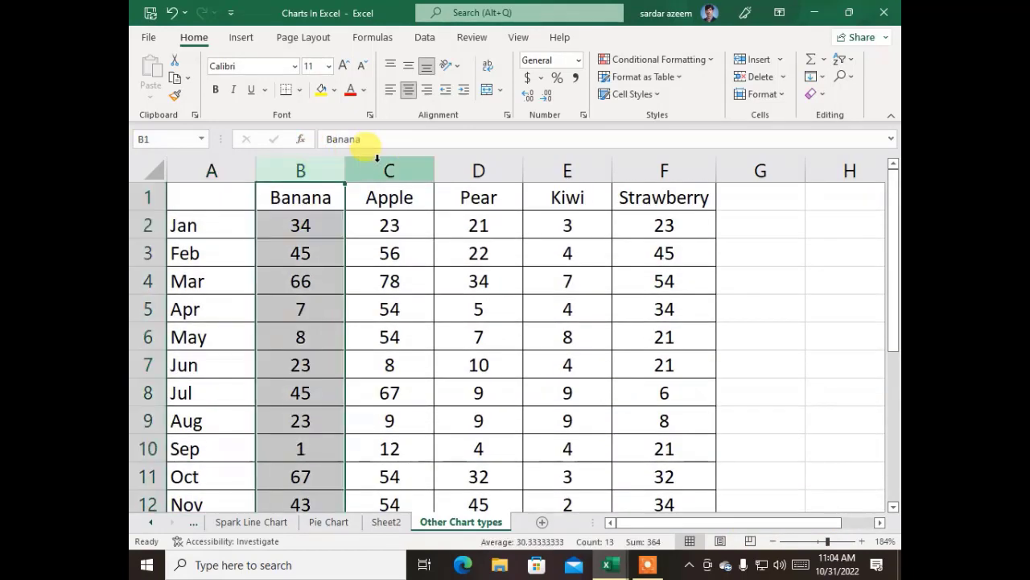
pyautogui.click(378, 165)
pyautogui.click(467, 165)
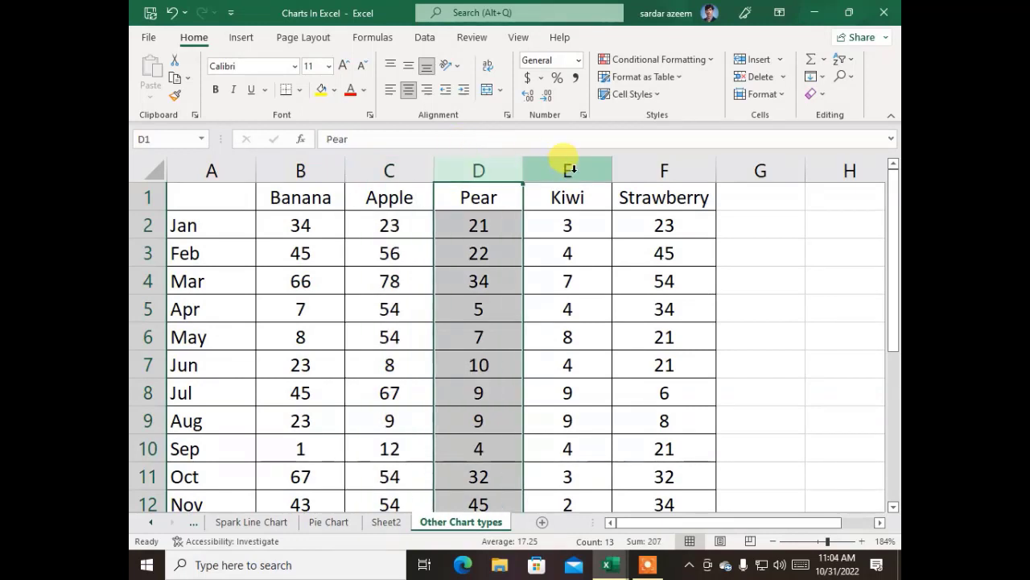
pyautogui.click(574, 167)
pyautogui.click(665, 167)
pyautogui.scroll(-2, 602, 351)
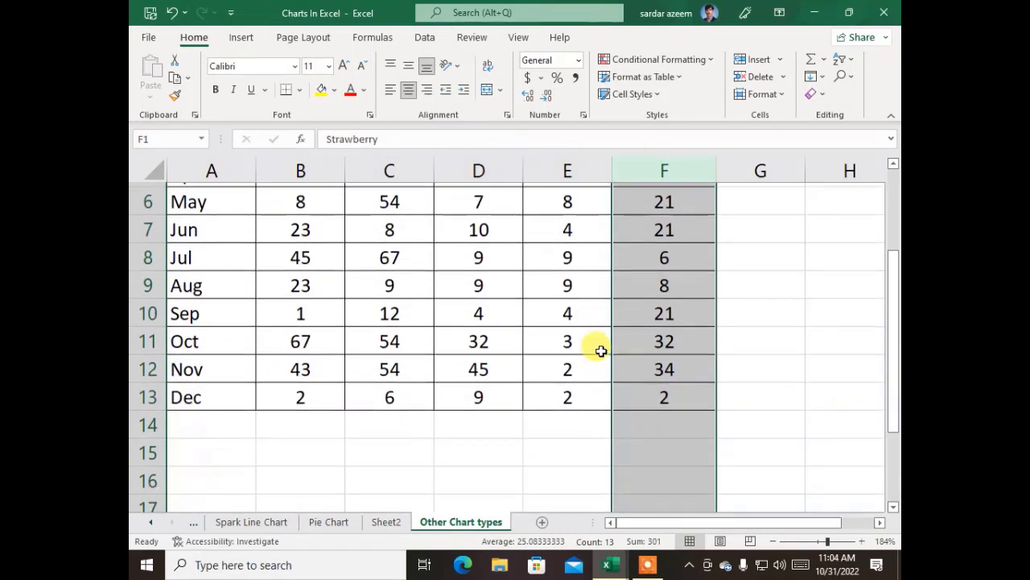
pyautogui.click(494, 393)
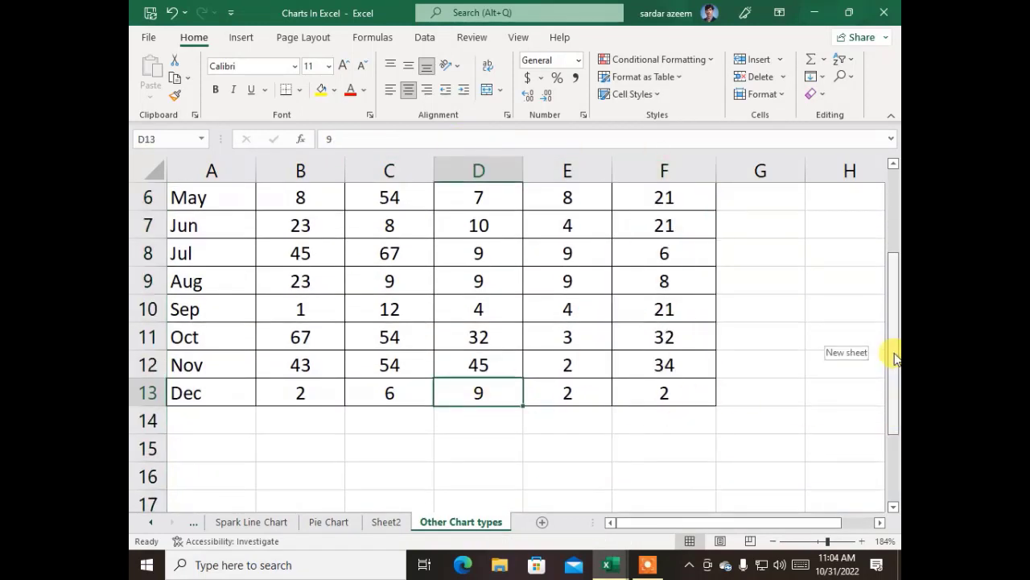
pyautogui.moveTo(895, 357); pyautogui.dragTo(894, 239)
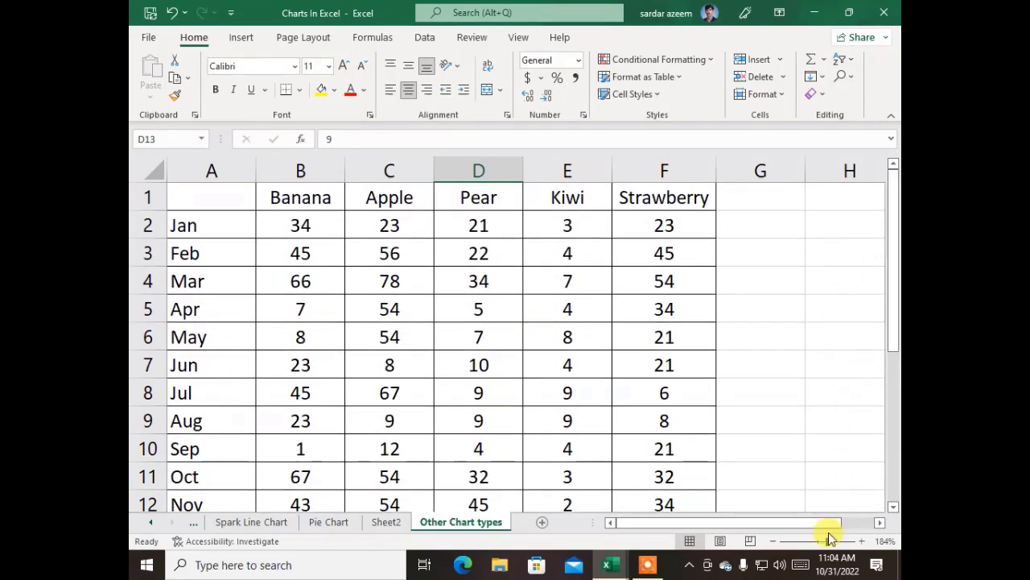
pyautogui.moveTo(822, 545); pyautogui.dragTo(818, 541)
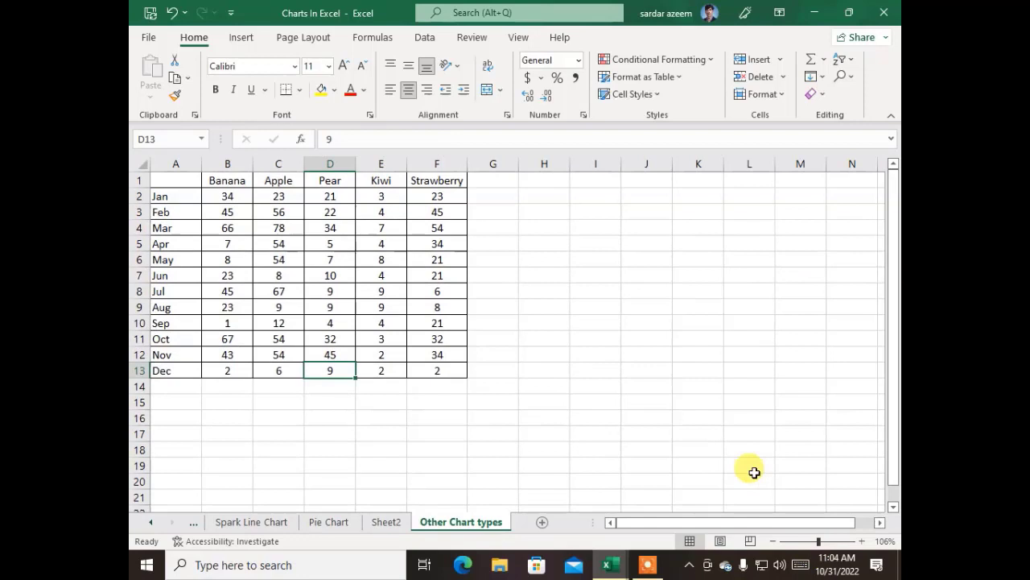
# Insert a 2-D stacked line chart with markers from the whole fruit table, A1:F13.
pyautogui.click(429, 442)
pyautogui.click(434, 365)
pyautogui.moveTo(434, 363); pyautogui.dragTo(143, 180)
pyautogui.click(240, 37)
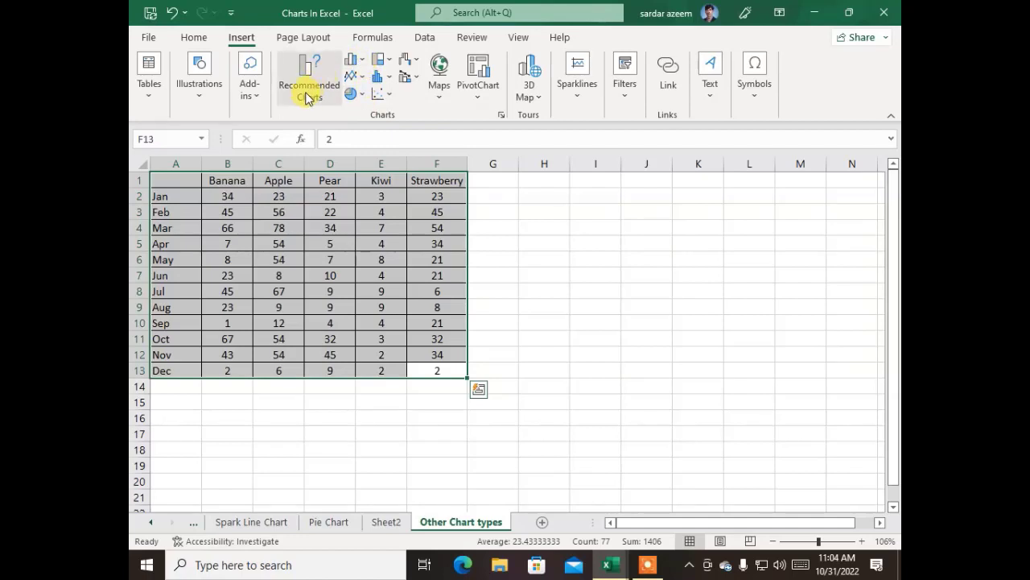
pyautogui.click(351, 77)
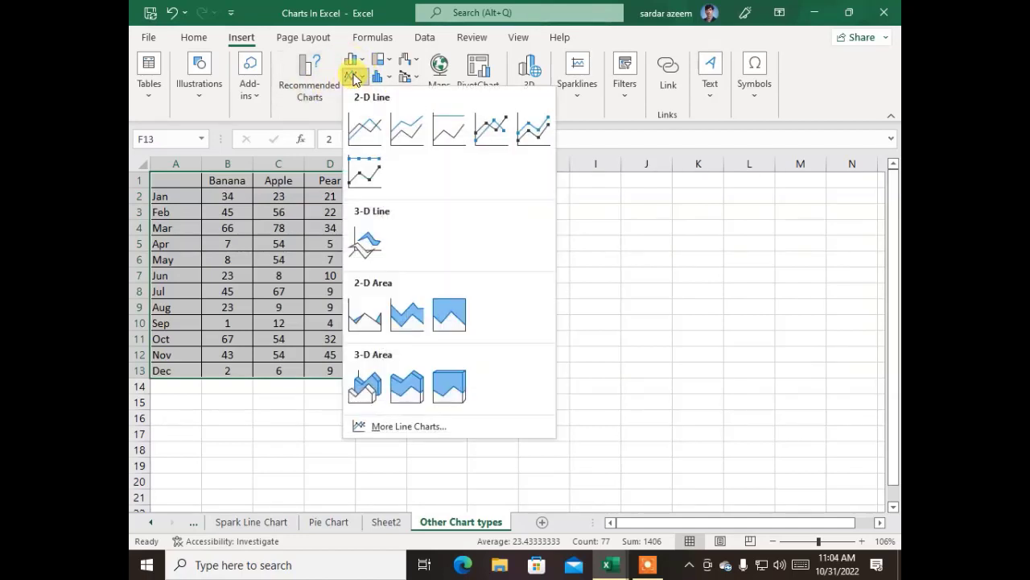
pyautogui.click(523, 131)
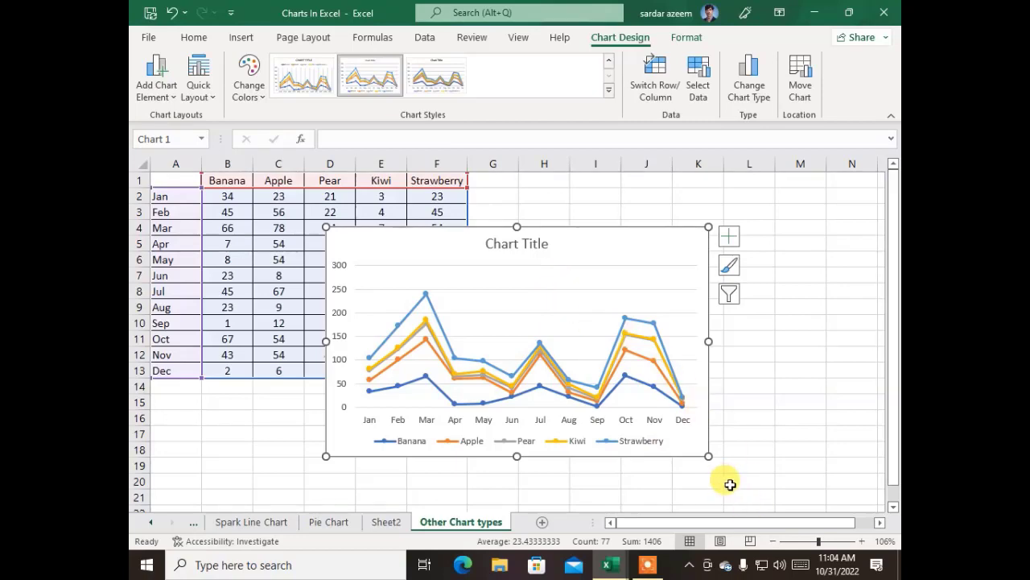
# Move the stacked line chart below the fruit table so its upper edge starts at row 15 in column A.
pyautogui.click(836, 541)
pyautogui.scroll(-2, 461, 360)
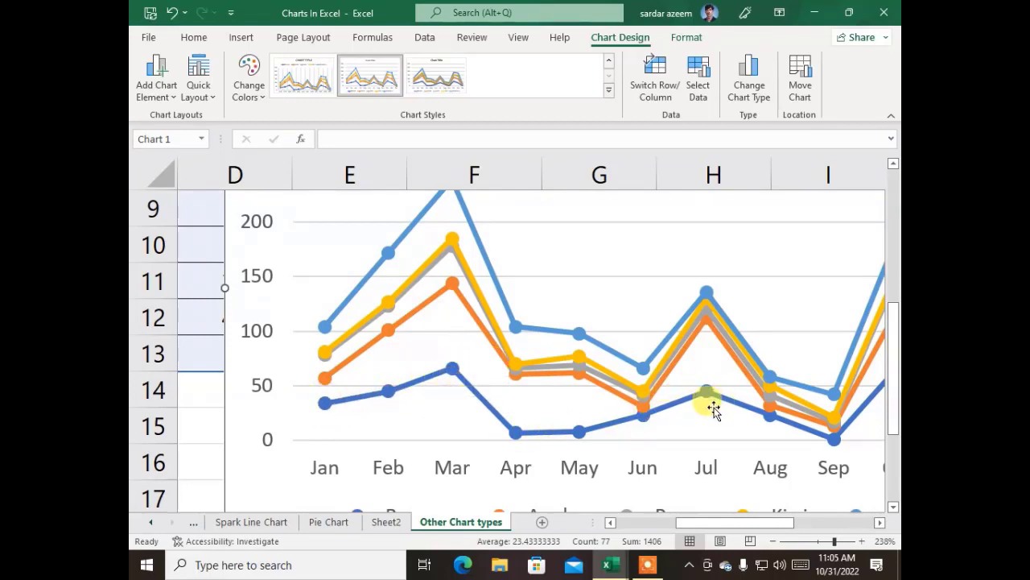
pyautogui.click(818, 542)
pyautogui.scroll(-2, 809, 368)
pyautogui.scroll(2, 805, 366)
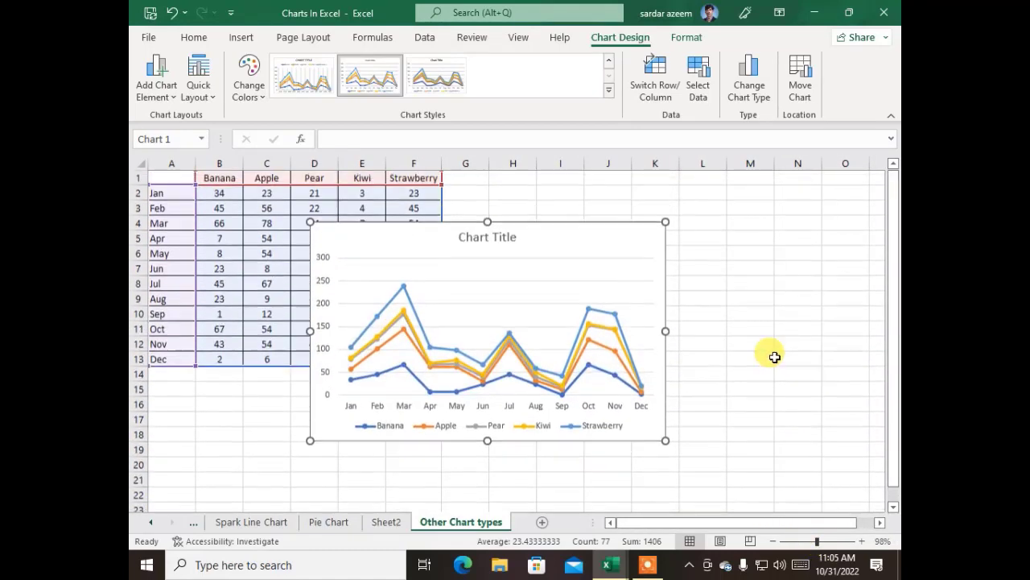
pyautogui.moveTo(564, 223); pyautogui.dragTo(397, 381)
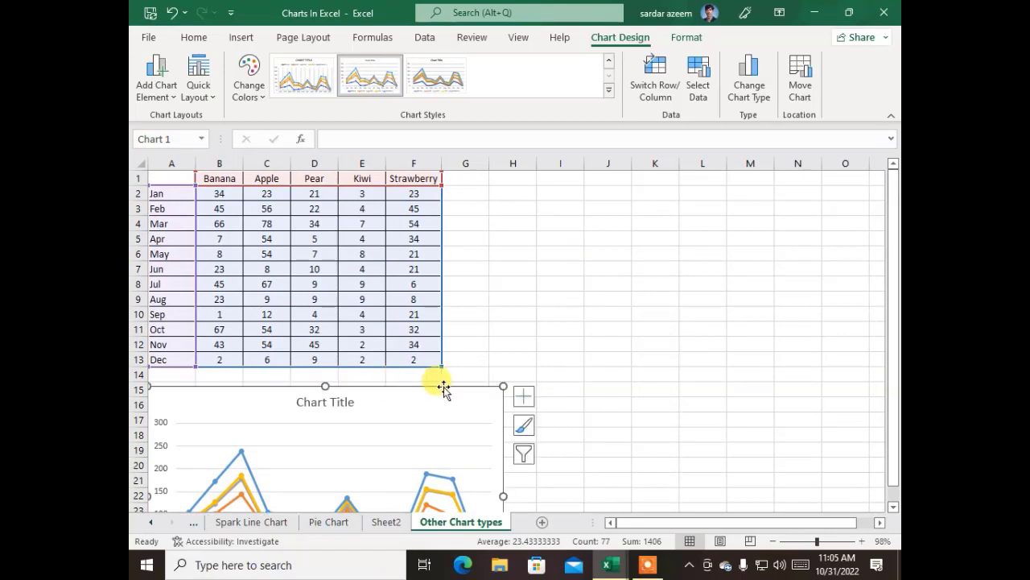
pyautogui.click(246, 256)
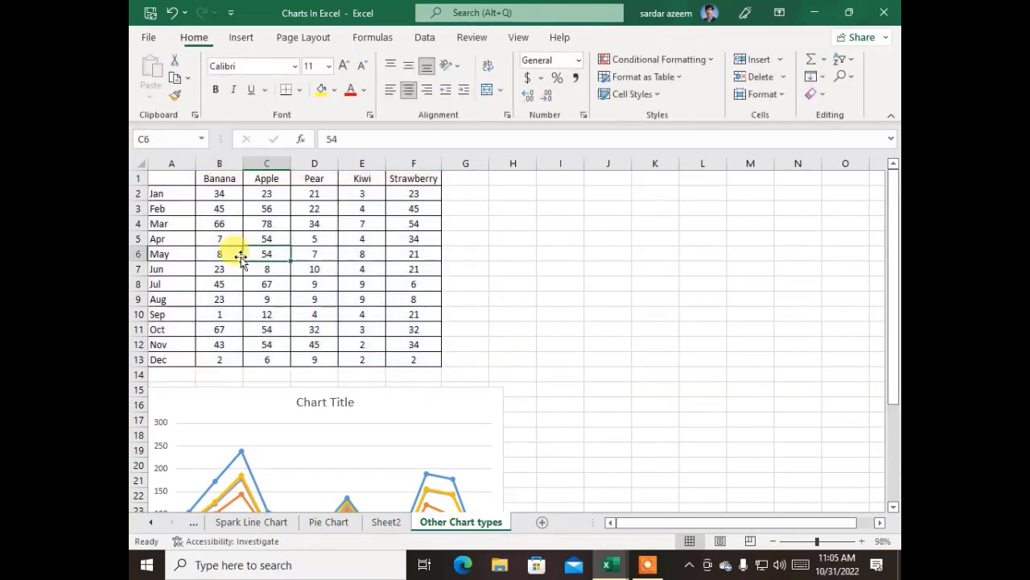
# Insert a treemap chart from the monthly fruit table and enlarge it well beyond its default size.
pyautogui.click(241, 38)
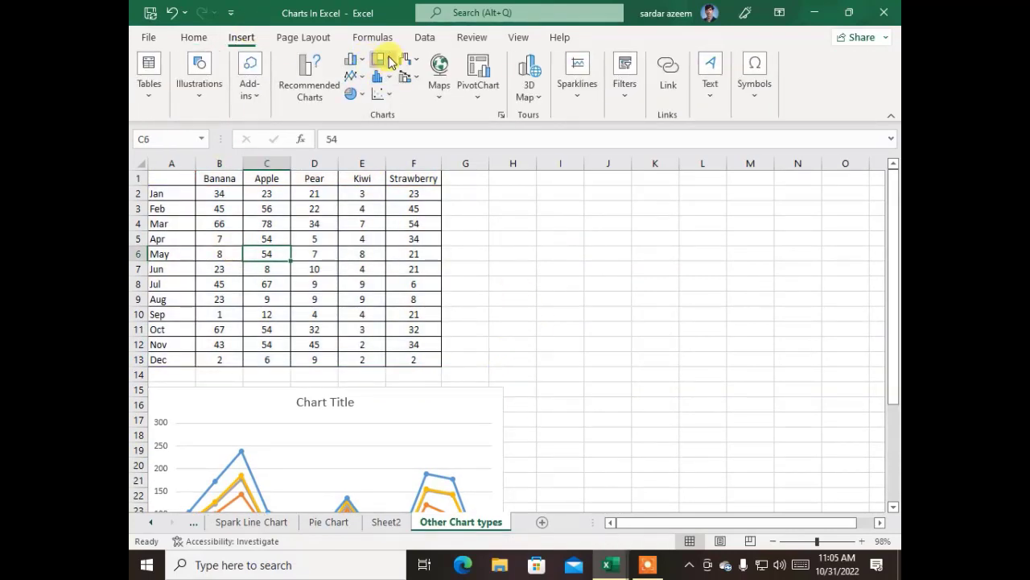
pyautogui.click(391, 62)
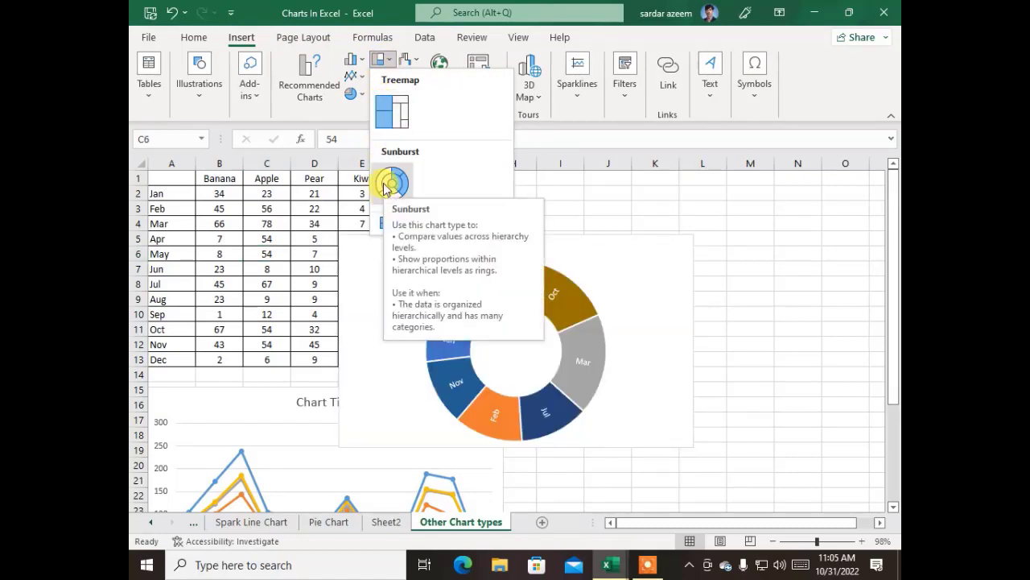
pyautogui.click(390, 117)
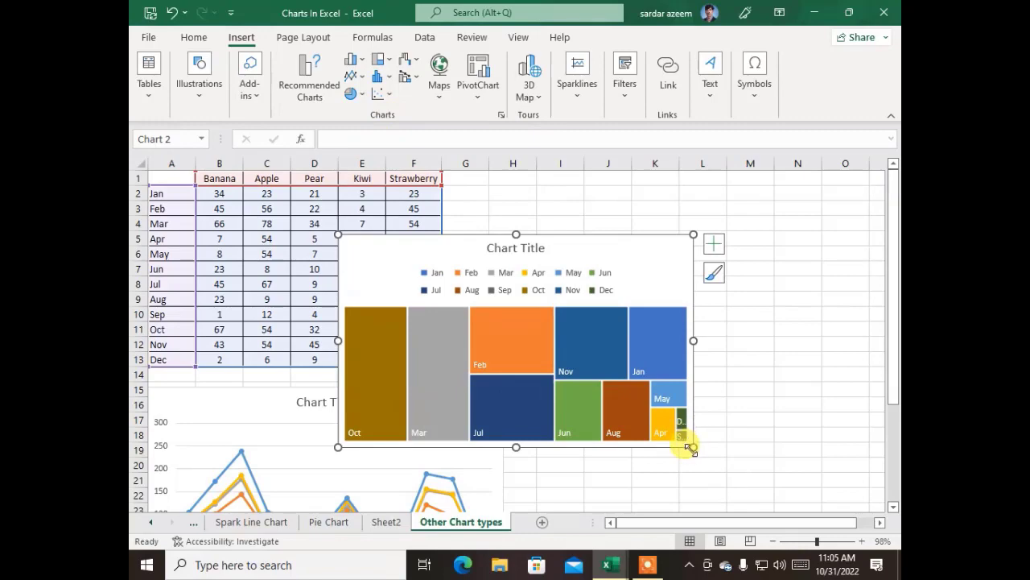
pyautogui.moveTo(692, 449); pyautogui.dragTo(882, 516)
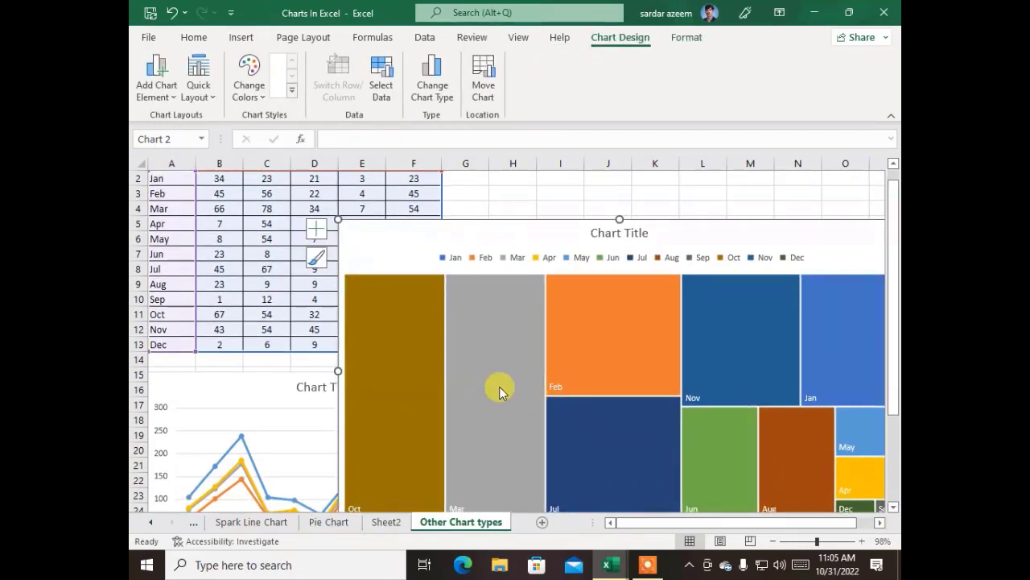
# Move the treemap chart clear of the fruit table and the line chart, and delete it.
pyautogui.scroll(-5, 499, 390)
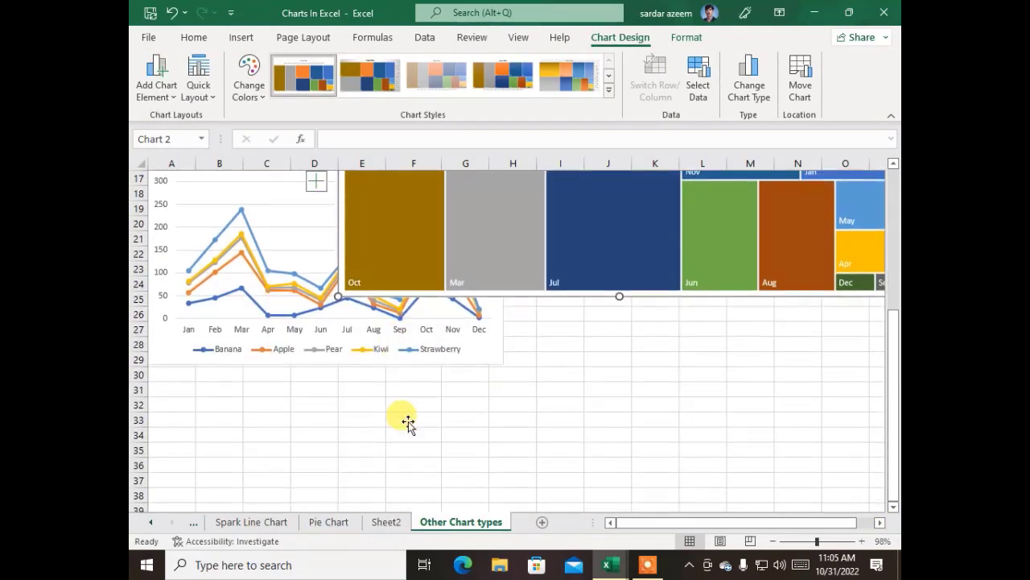
pyautogui.scroll(5, 408, 421)
pyautogui.moveTo(414, 212)
pyautogui.mouseDown()
pyautogui.moveTo(343, 163)
pyautogui.moveTo(415, 228)
pyautogui.mouseUp()
pyautogui.moveTo(541, 371)
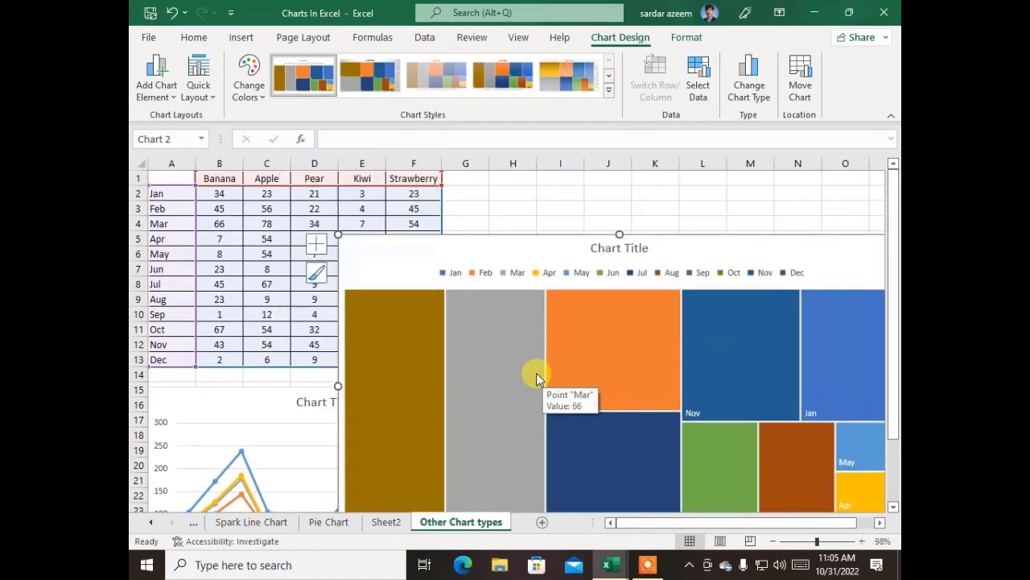
pyautogui.moveTo(434, 236); pyautogui.dragTo(642, 353)
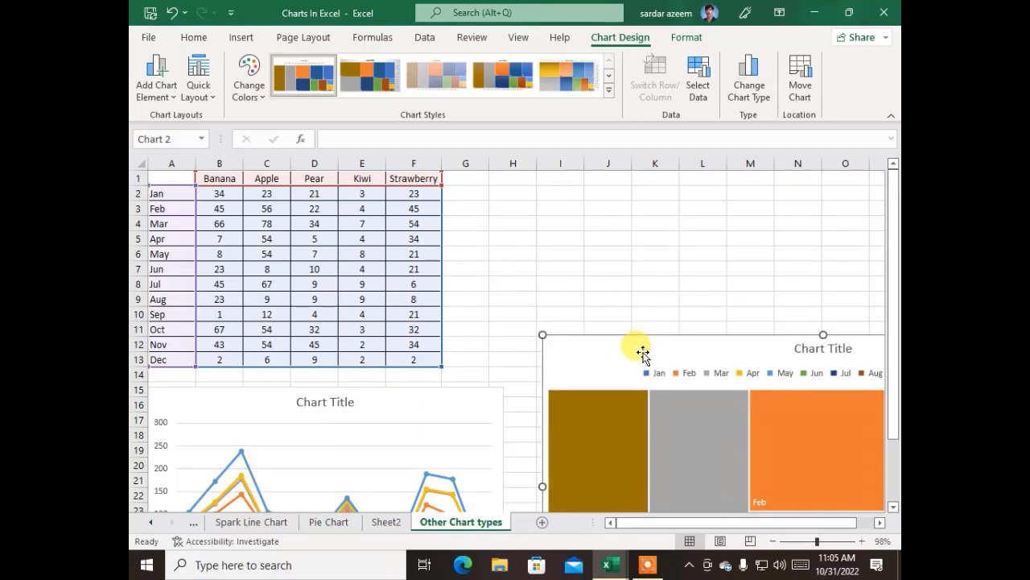
pyautogui.press('Delete')
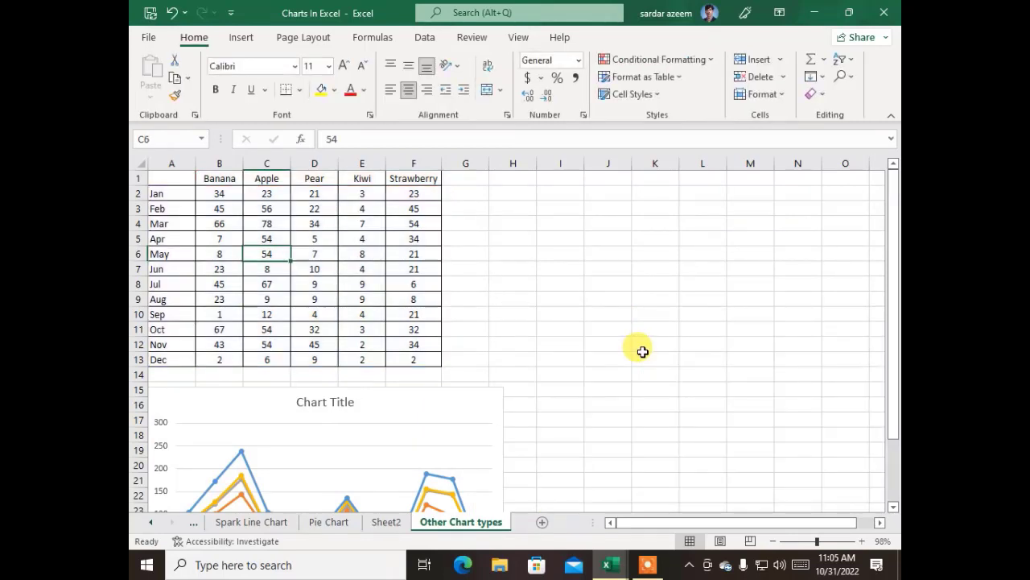
# Insert a box and whisker chart from the monthly fruit table.
pyautogui.click(229, 37)
pyautogui.click(273, 269)
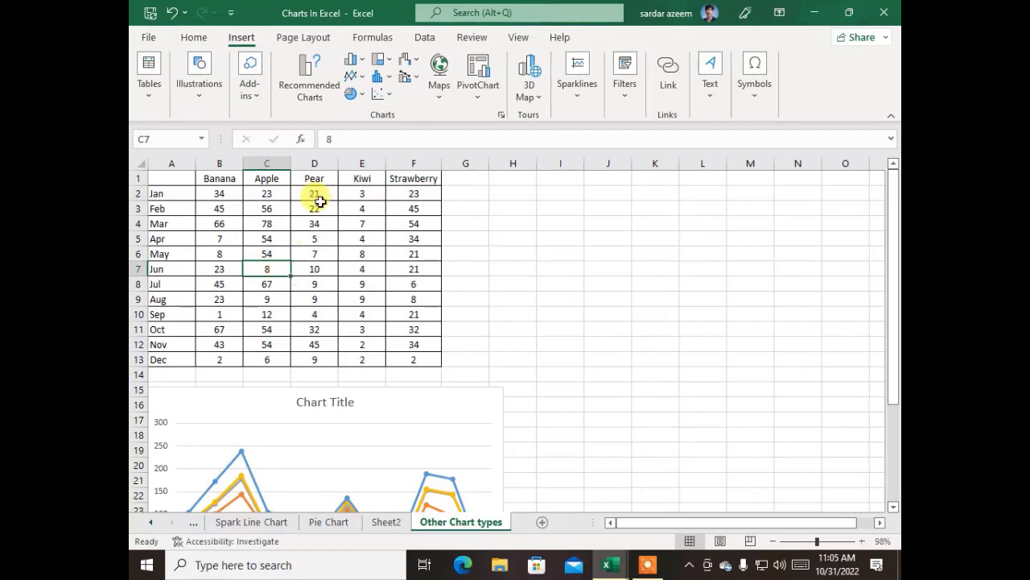
pyautogui.click(388, 81)
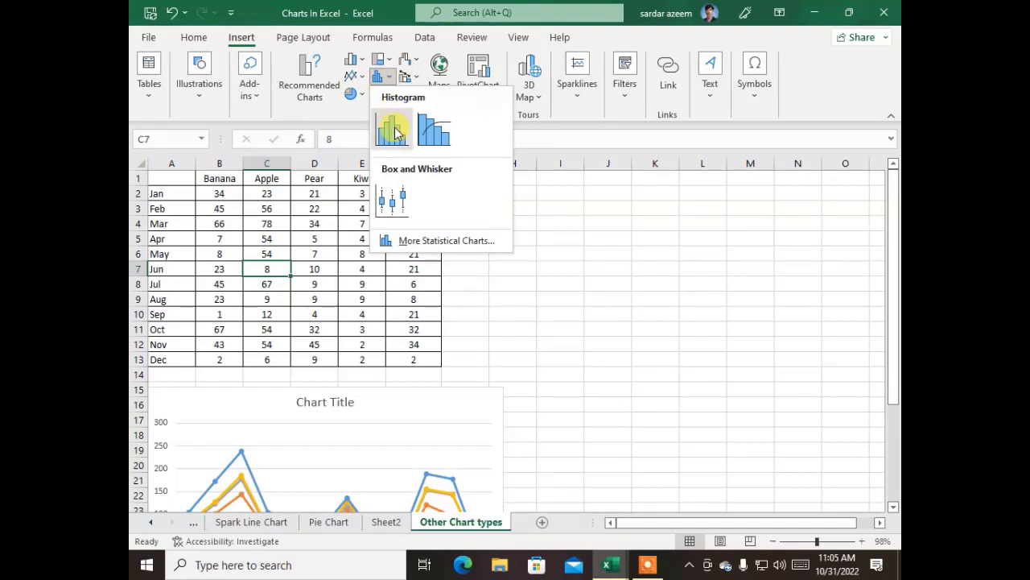
pyautogui.click(391, 198)
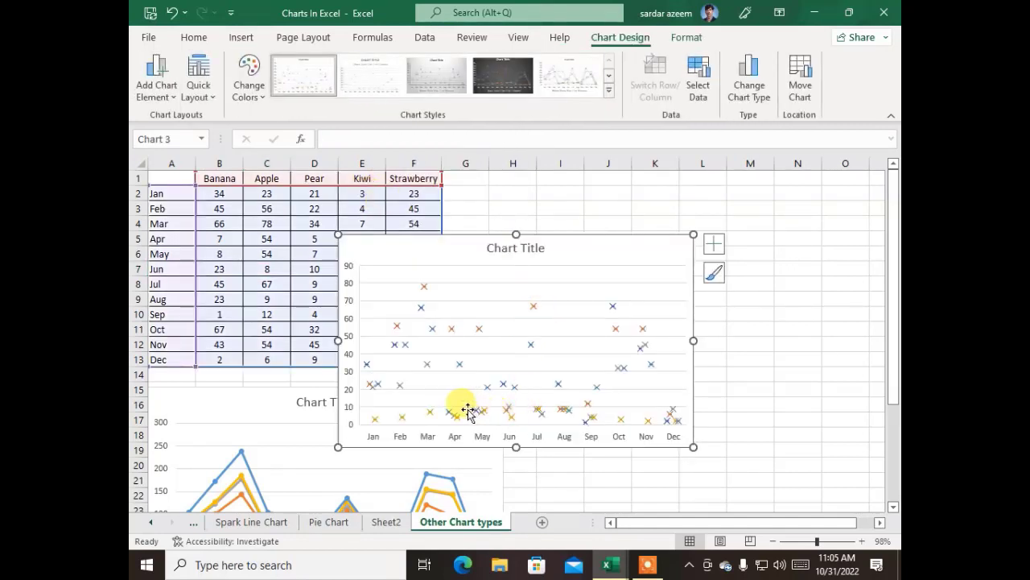
# Zoom the sheet to 166% and examine the box and whisker chart from its title down to the month axis.
pyautogui.click(838, 541)
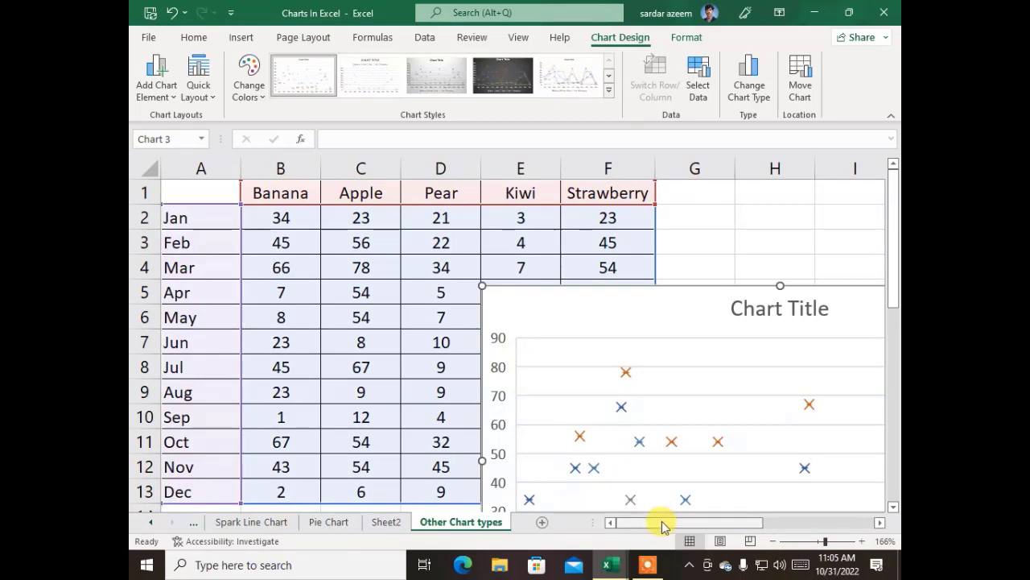
pyautogui.moveTo(665, 522); pyautogui.dragTo(708, 476)
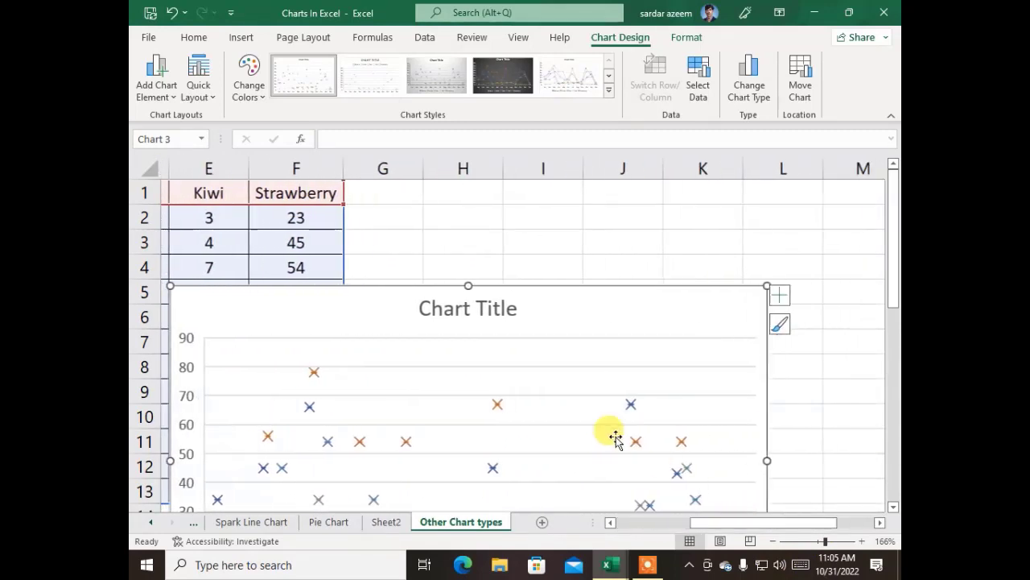
pyautogui.scroll(-2, 534, 392)
pyautogui.scroll(-4, 533, 392)
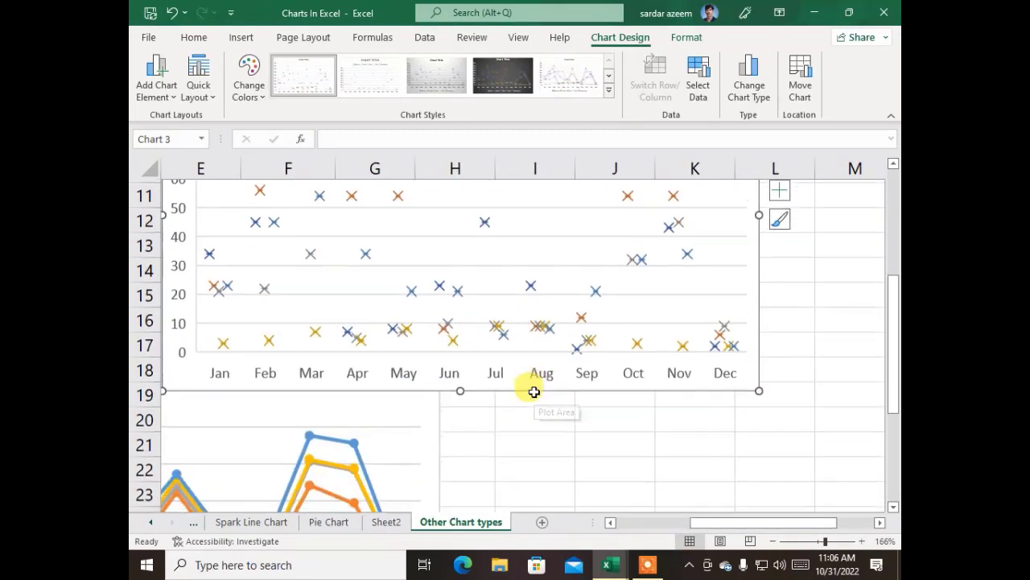
pyautogui.scroll(4, 534, 393)
pyautogui.scroll(2, 537, 399)
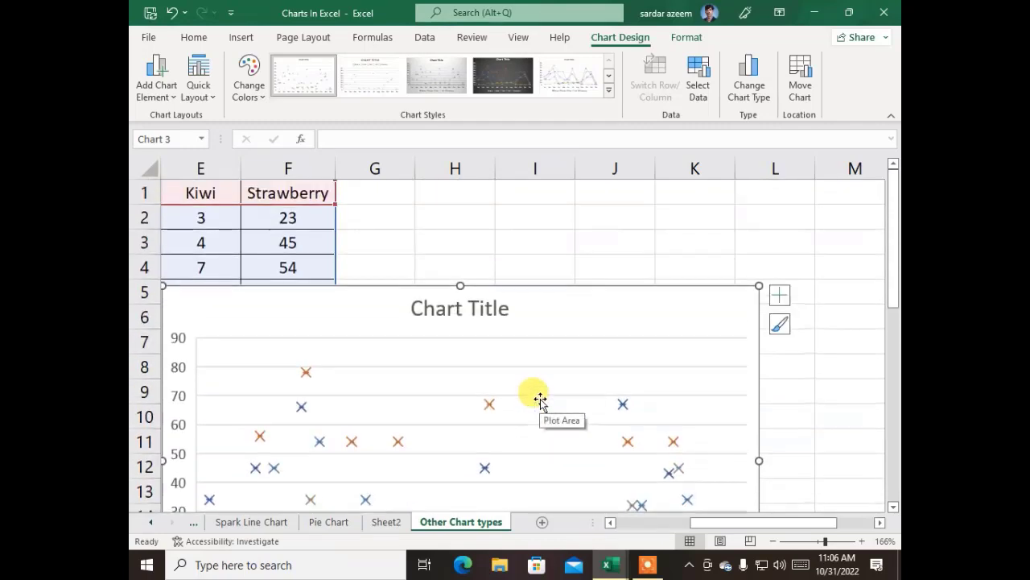
# Move the box and whisker chart beside the Strawberry column so the table is uncovered, and delete the chart.
pyautogui.moveTo(545, 283); pyautogui.dragTo(665, 221)
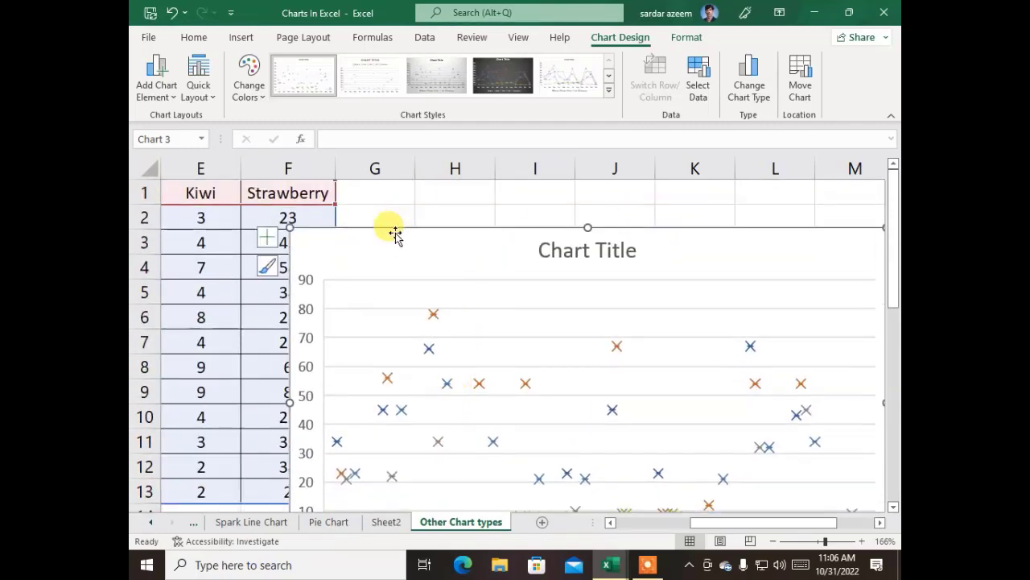
pyautogui.moveTo(397, 228); pyautogui.dragTo(475, 196)
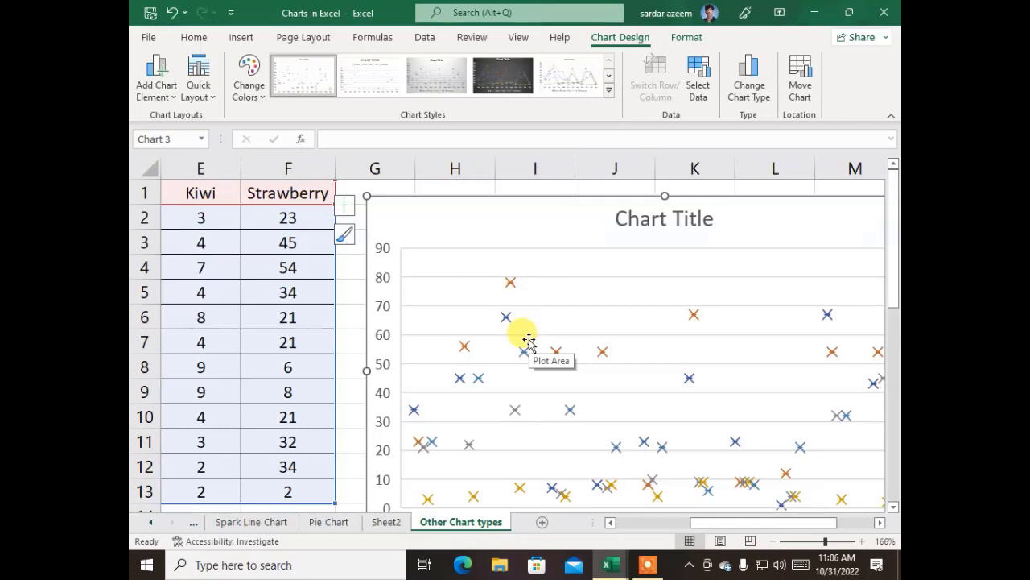
pyautogui.scroll(-2, 527, 338)
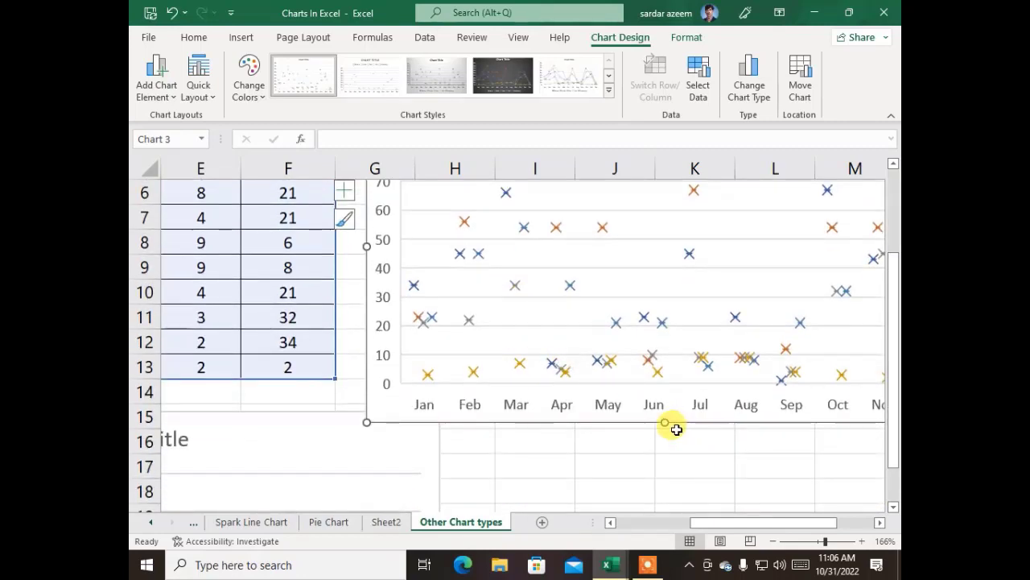
pyautogui.press('Delete')
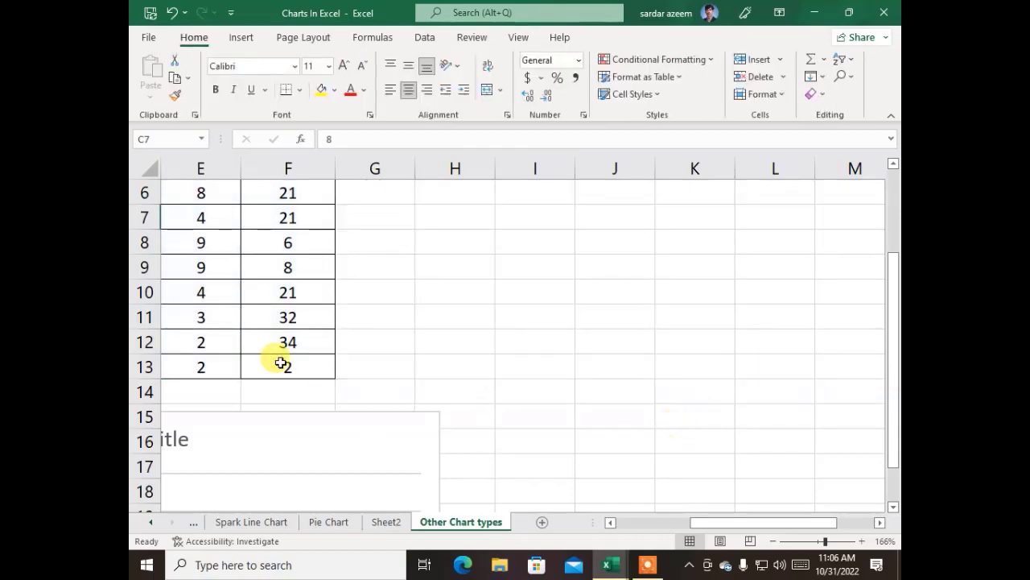
# Insert a 3-D surface chart from the monthly fruit table and delete it again.
pyautogui.click(207, 316)
pyautogui.moveTo(781, 532); pyautogui.dragTo(650, 524)
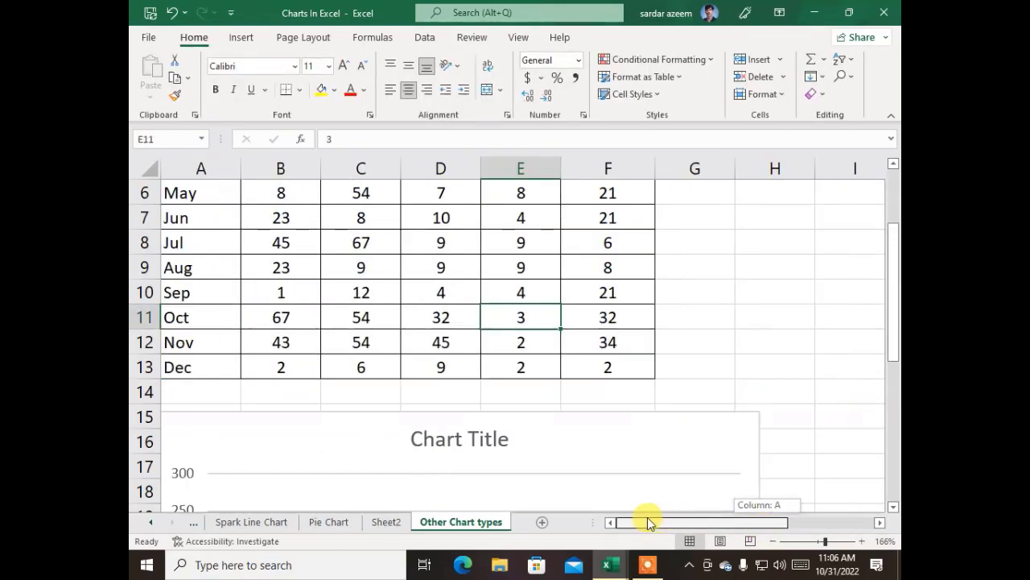
pyautogui.scroll(2, 386, 348)
pyautogui.click(379, 340)
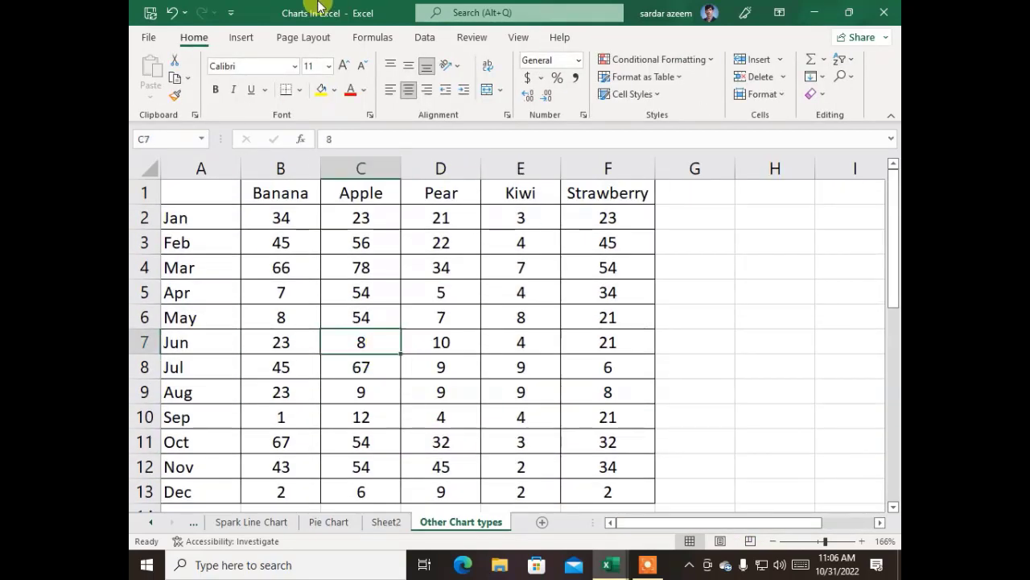
pyautogui.click(227, 38)
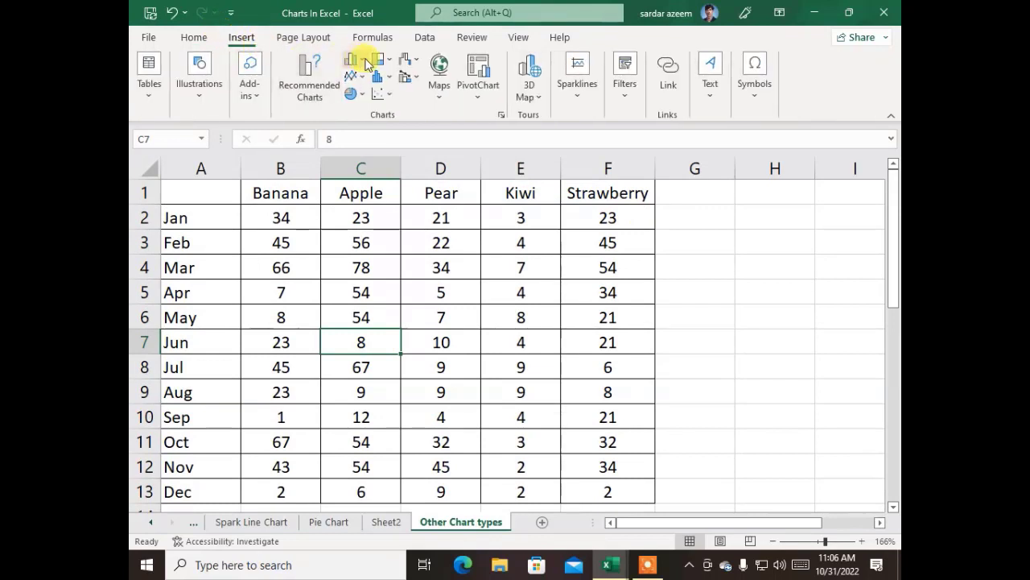
pyautogui.click(390, 103)
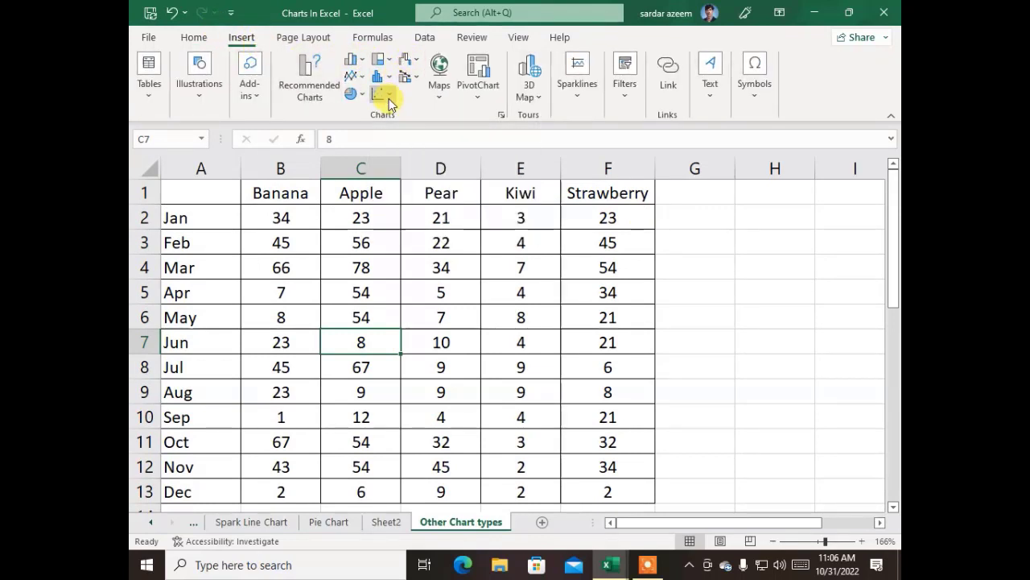
pyautogui.click(388, 101)
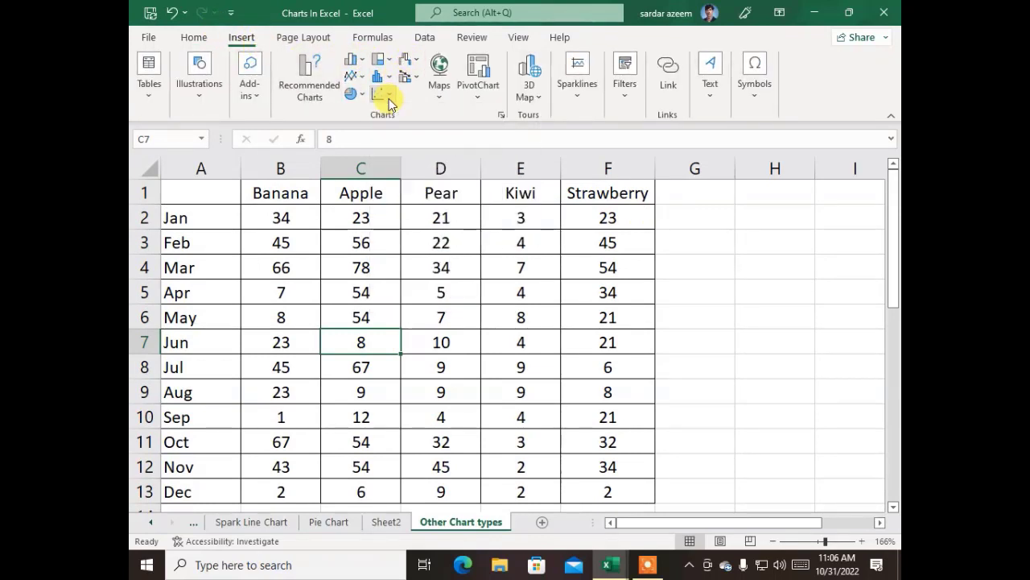
pyautogui.click(412, 65)
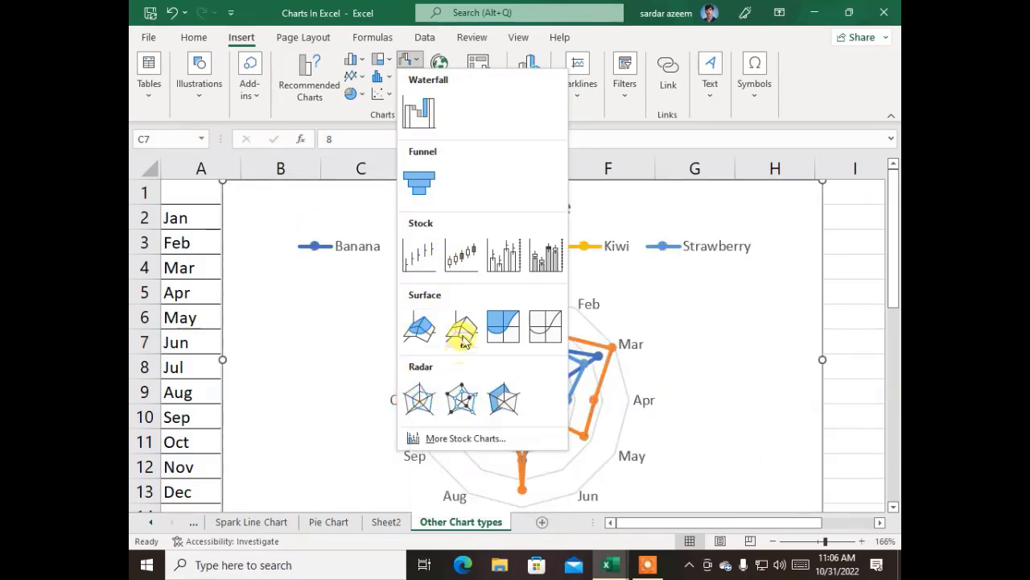
pyautogui.click(432, 344)
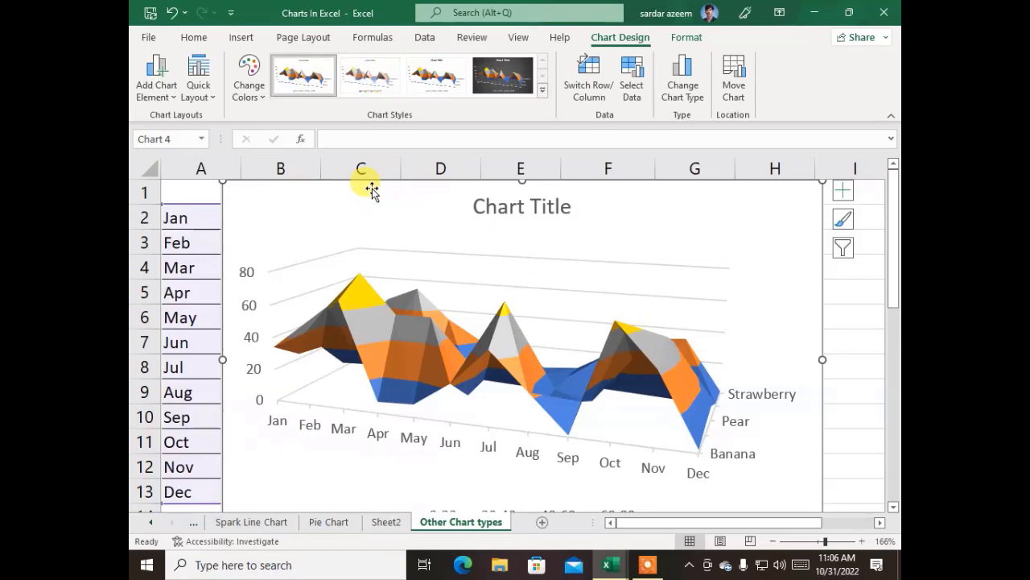
pyautogui.press('Delete')
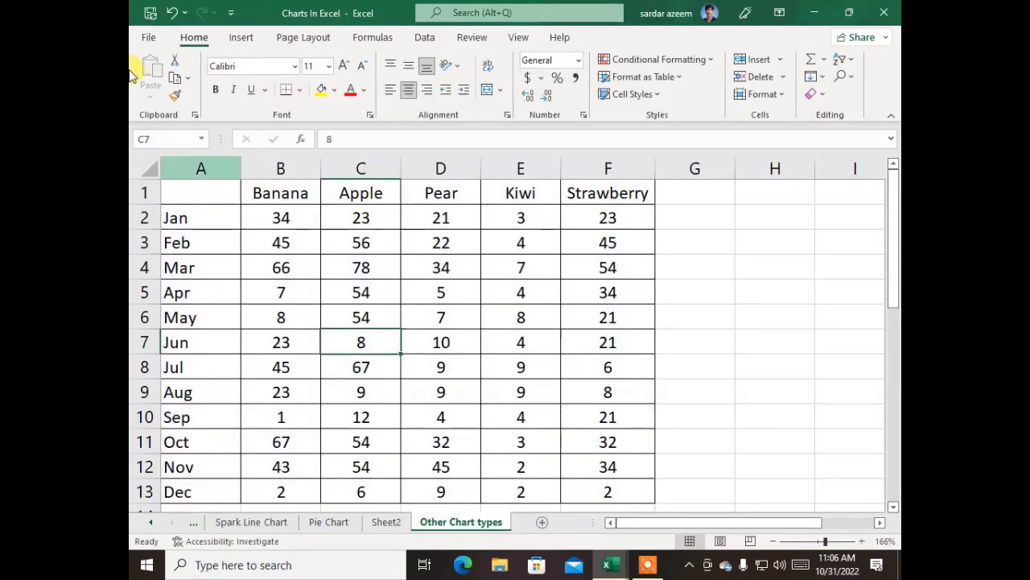
# Preview the Filled Map chart type for the fruit table without inserting it.
pyautogui.click(242, 37)
pyautogui.click(288, 289)
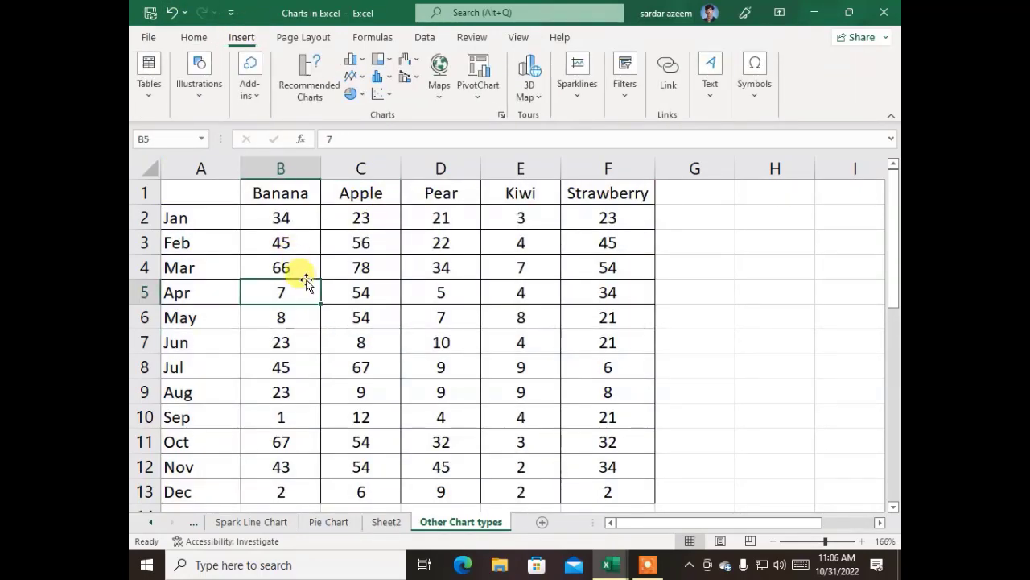
pyautogui.click(361, 291)
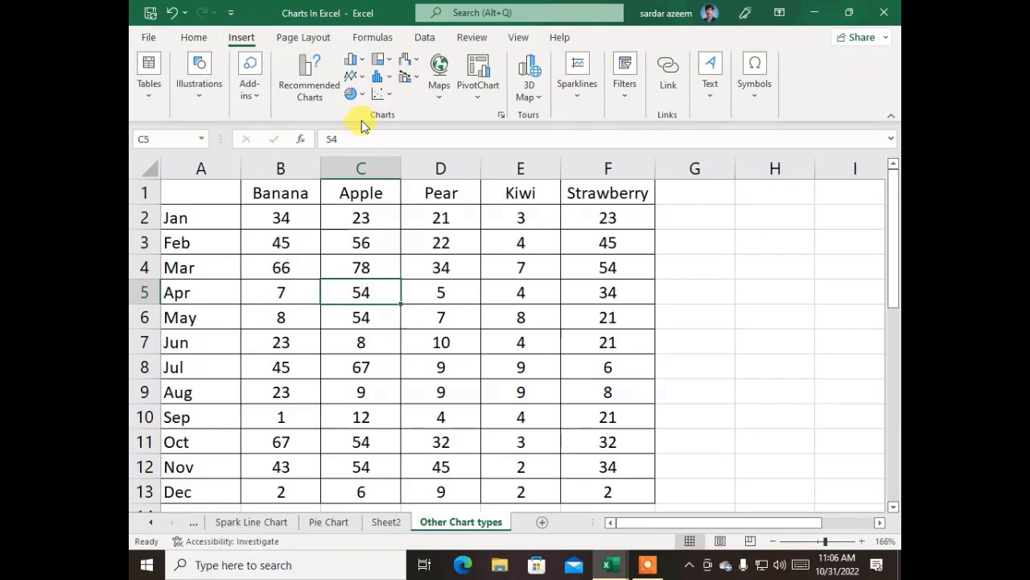
pyautogui.click(439, 95)
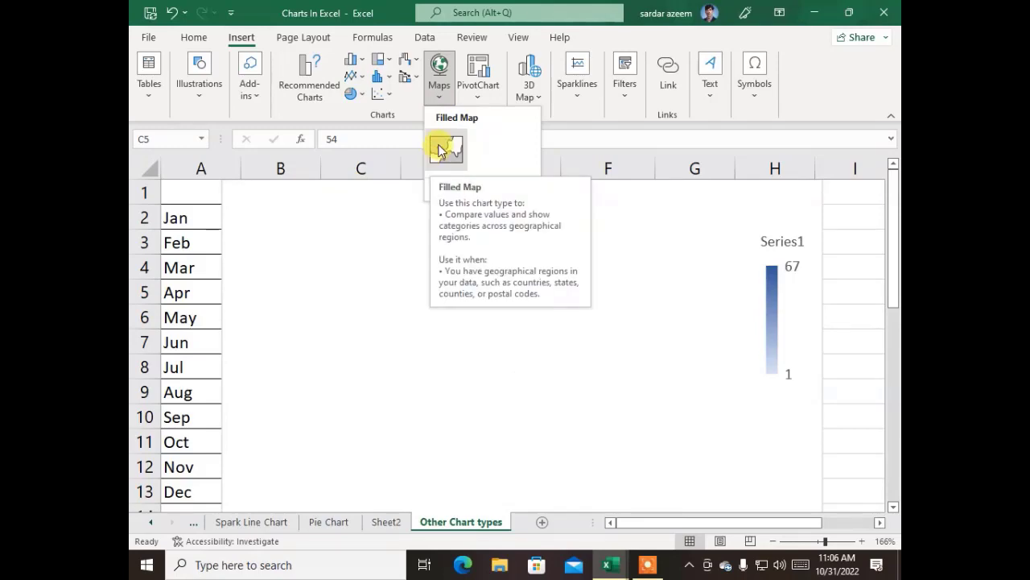
pyautogui.click(219, 266)
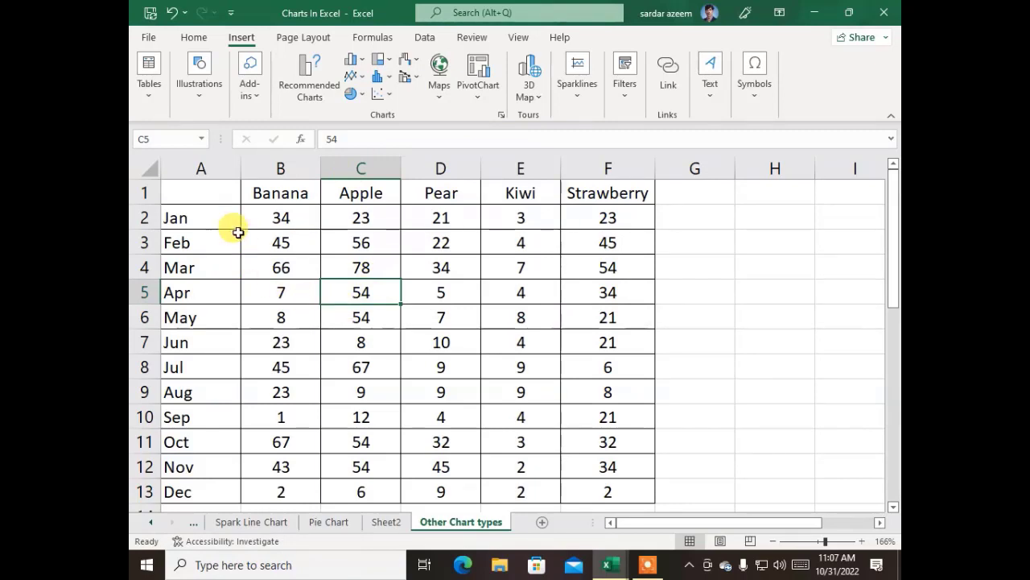
# Check the Jan row of the fruit table: its month label and its Banana and Apple cells.
pyautogui.click(191, 218)
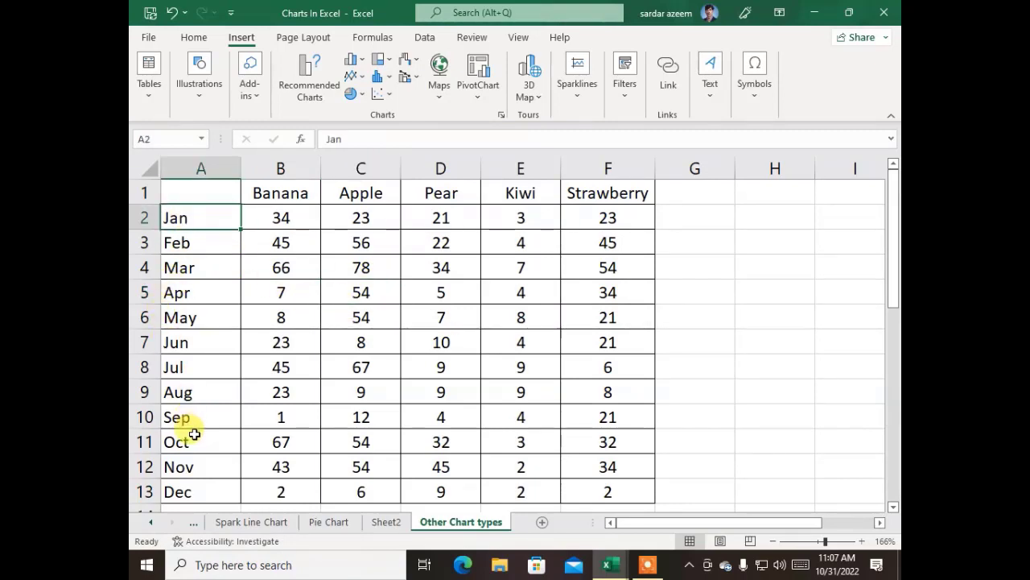
pyautogui.click(290, 215)
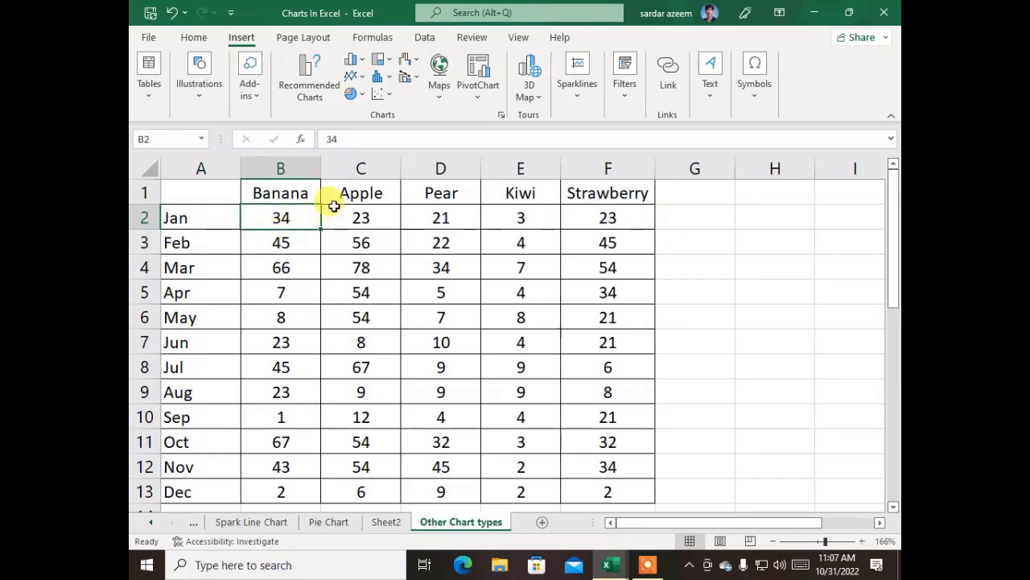
pyautogui.click(359, 209)
pyautogui.click(297, 219)
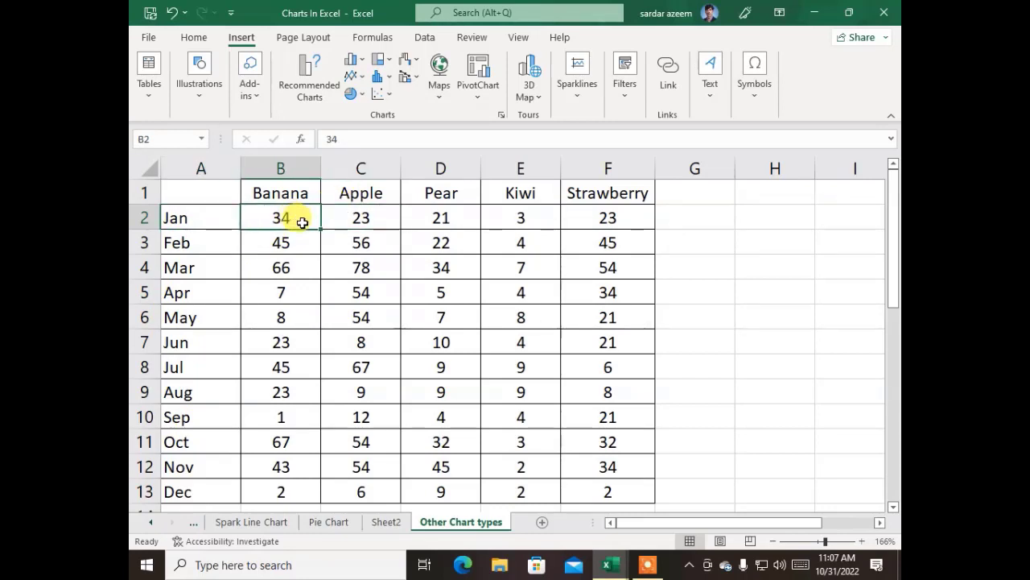
pyautogui.click(346, 217)
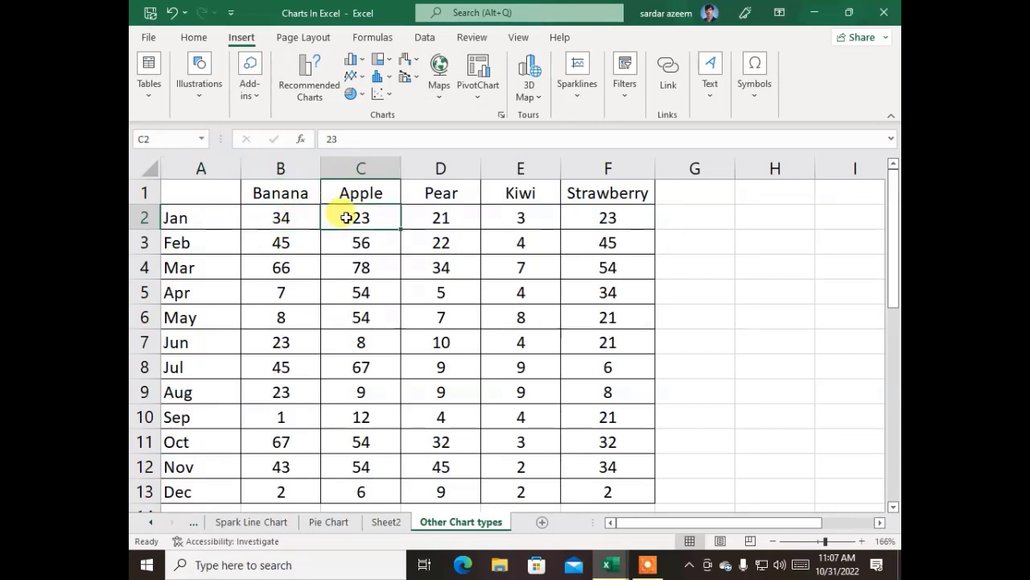
pyautogui.click(438, 216)
pyautogui.click(528, 222)
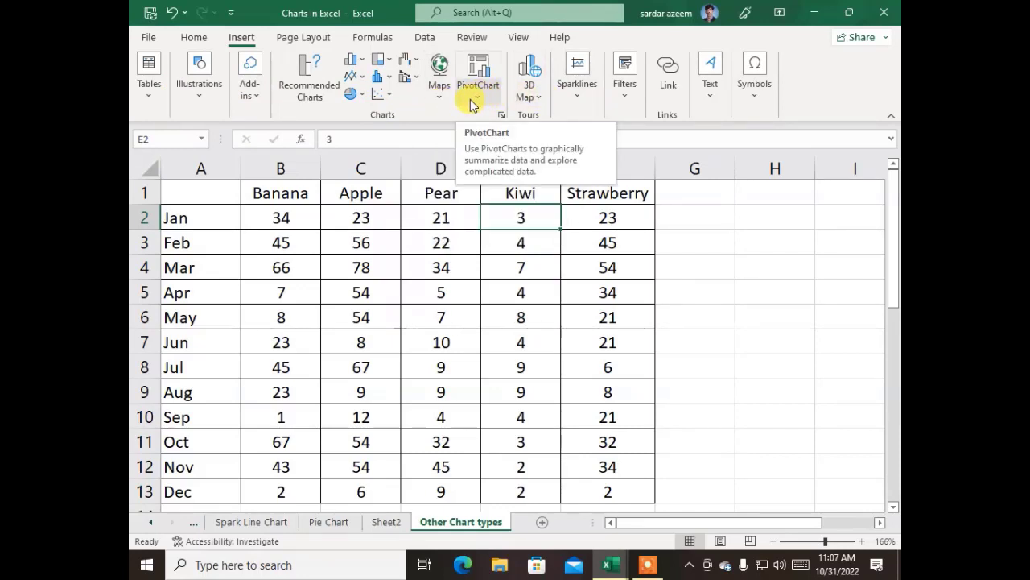
pyautogui.click(150, 85)
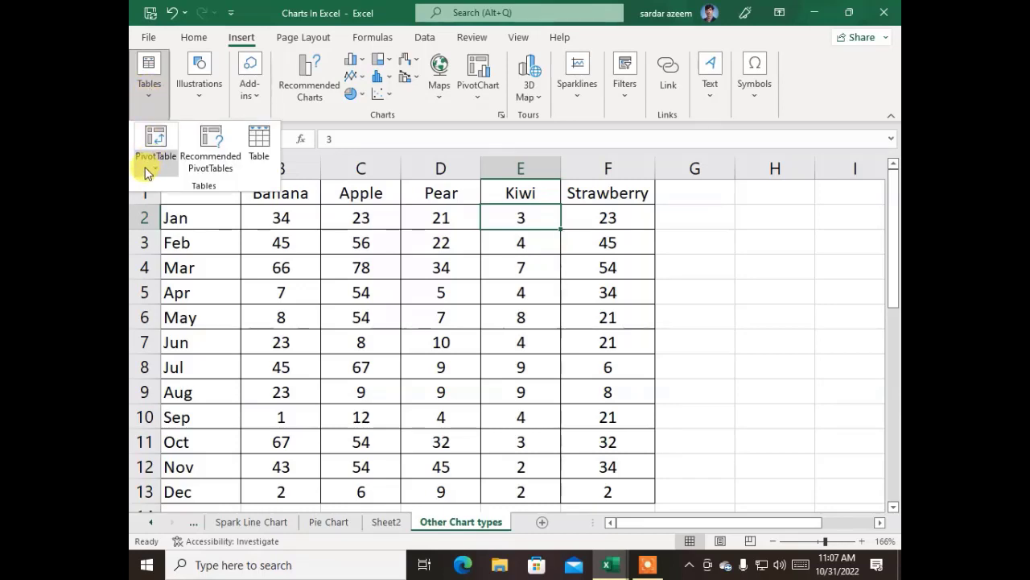
pyautogui.click(502, 306)
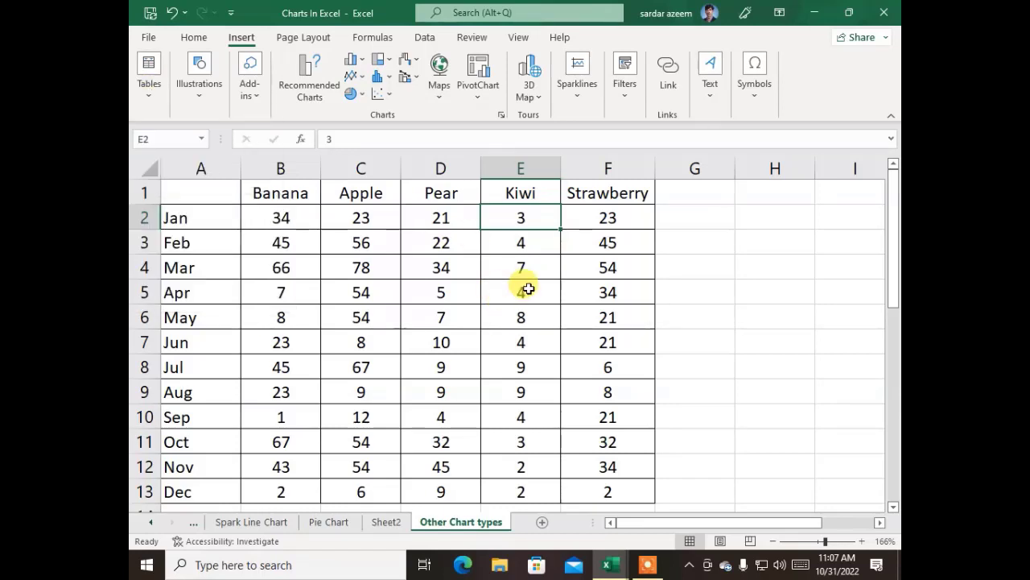
pyautogui.moveTo(610, 493); pyautogui.dragTo(166, 177)
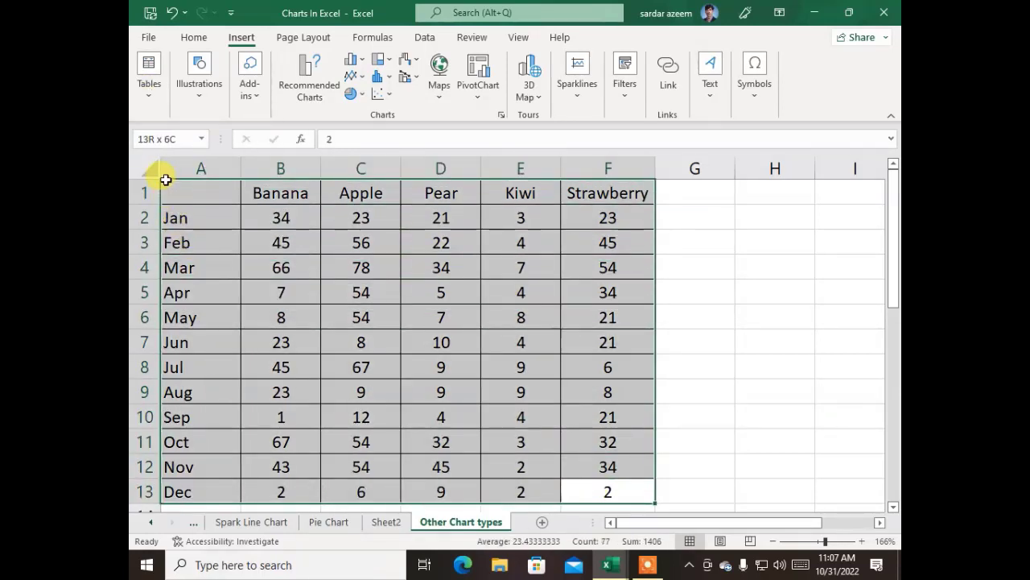
# Insert a PivotChart based on the fruit data in B1:F13, placed on a new worksheet.
pyautogui.click(387, 338)
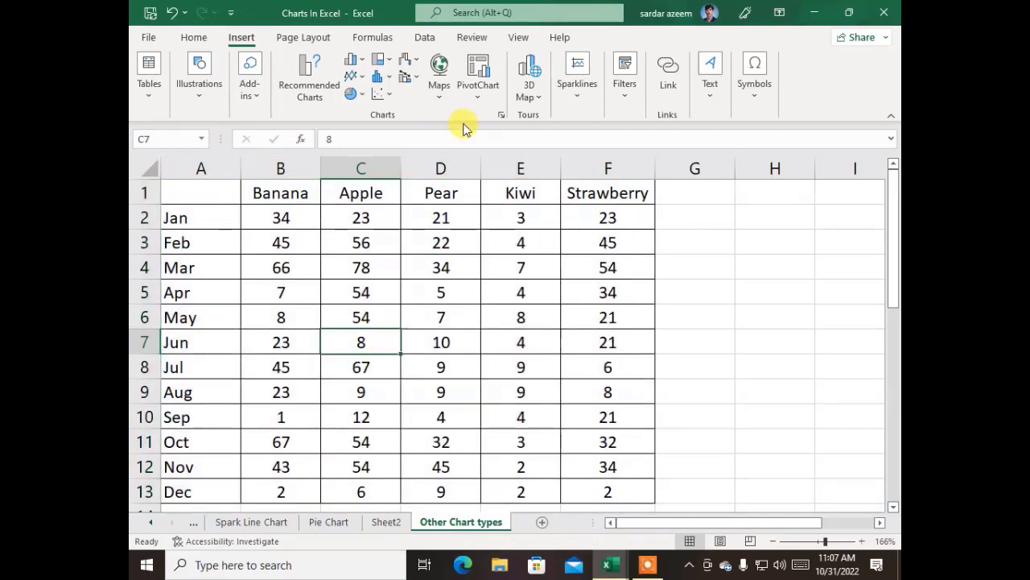
pyautogui.click(473, 100)
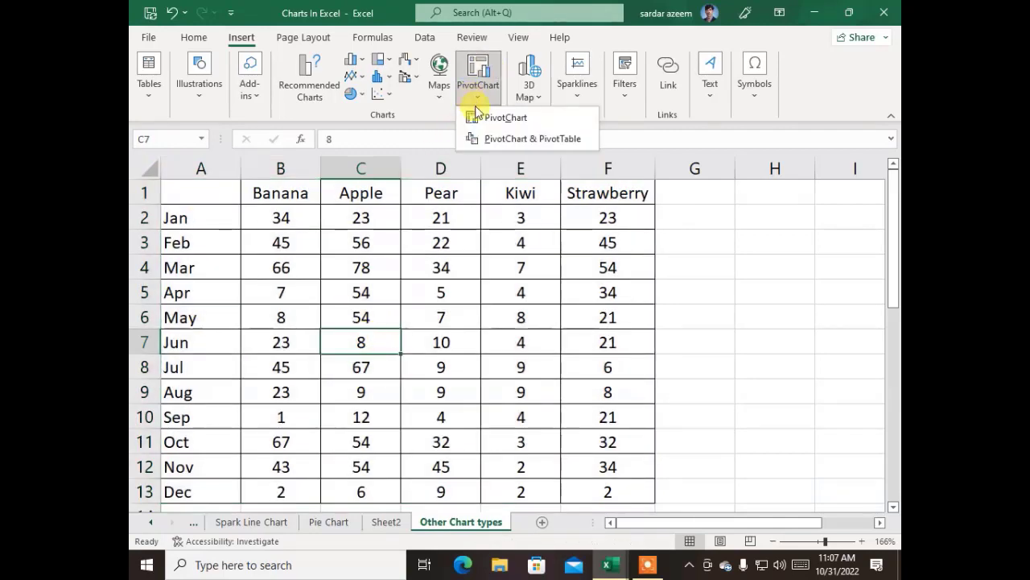
pyautogui.click(491, 117)
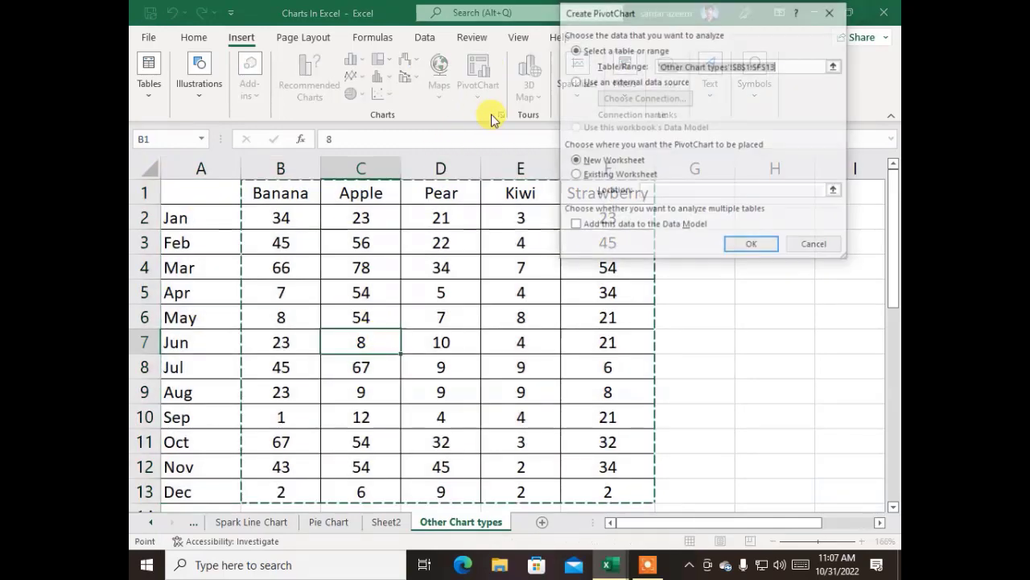
pyautogui.click(756, 253)
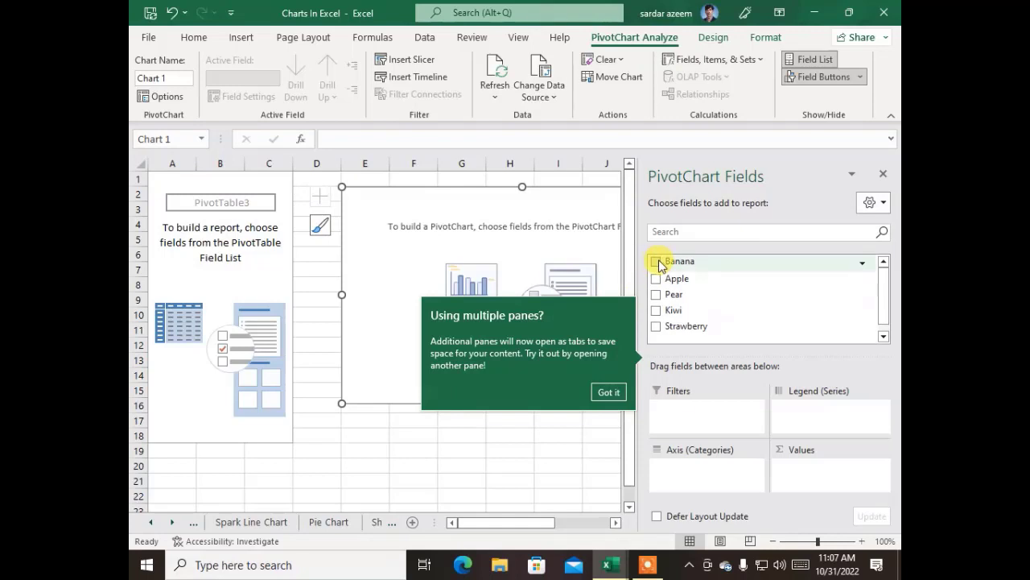
# Add the Banana, Apple, Pear, Kiwi and Strawberry fields to the PivotChart as summed values.
pyautogui.click(657, 263)
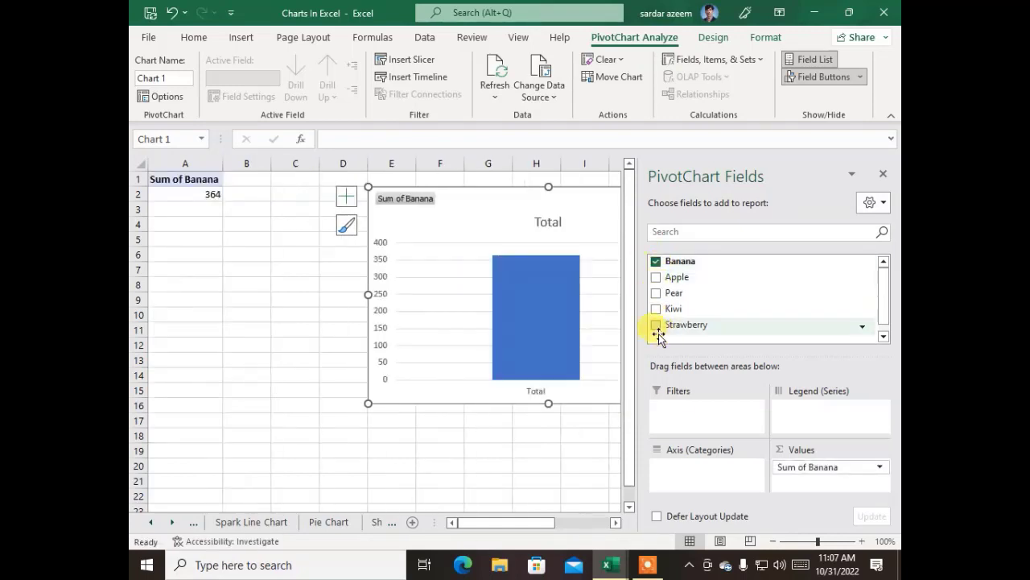
pyautogui.moveTo(527, 522); pyautogui.dragTo(552, 488)
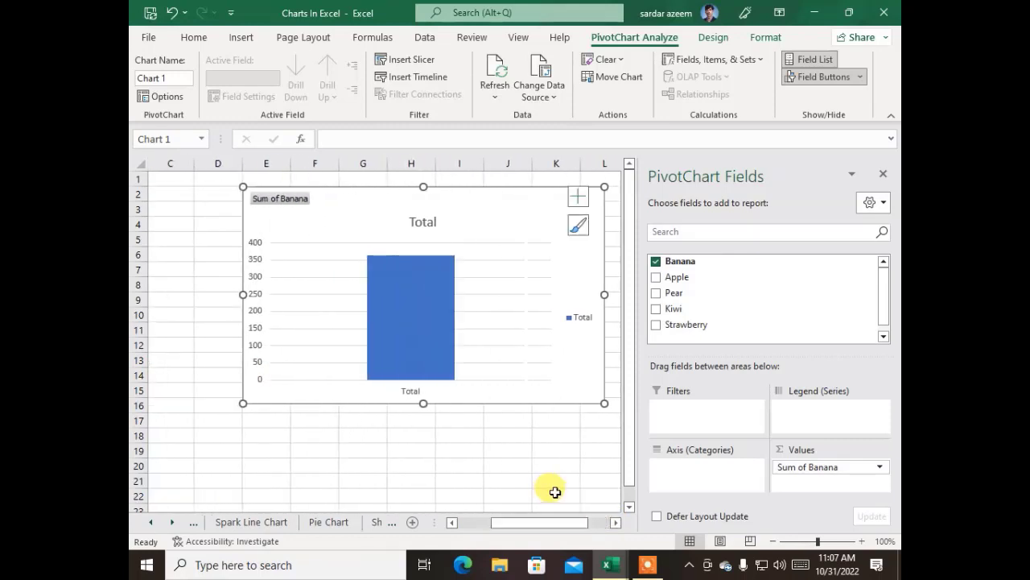
pyautogui.click(657, 278)
pyautogui.click(656, 293)
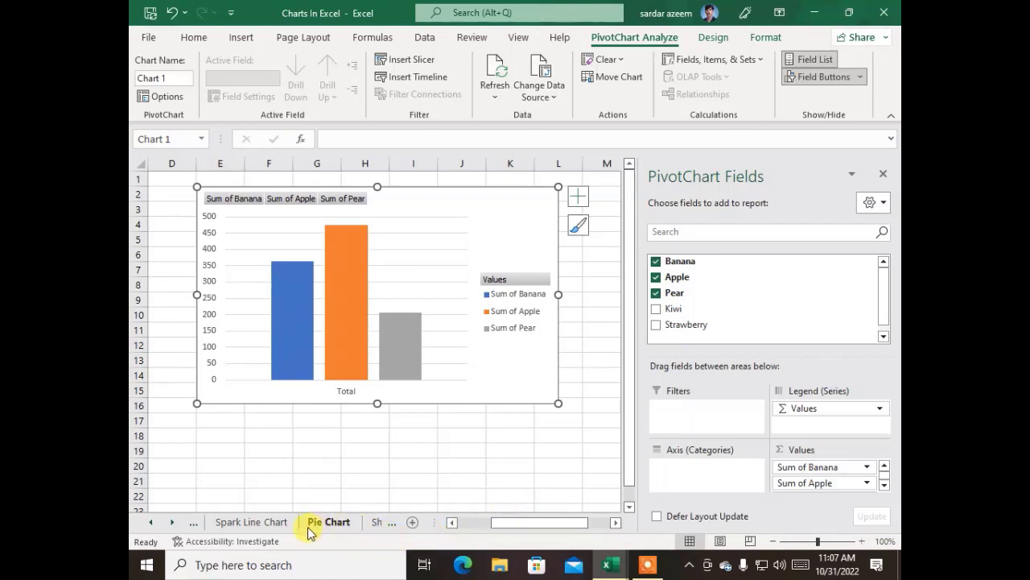
pyautogui.click(657, 311)
pyautogui.click(658, 326)
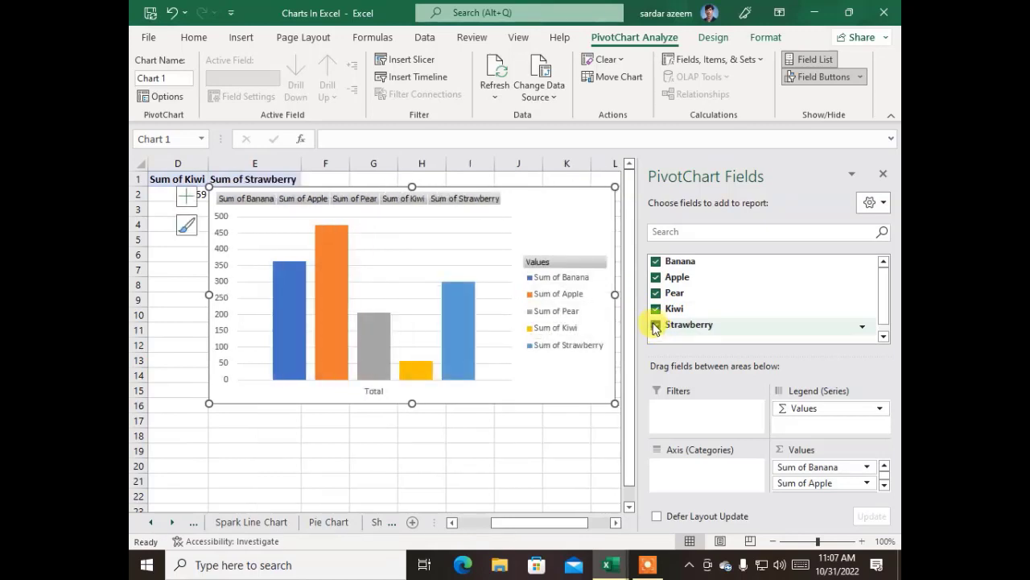
# Remove the Strawberry, Kiwi, Pear and Apple fields from the PivotChart, leaving only Banana.
pyautogui.click(656, 326)
pyautogui.click(656, 310)
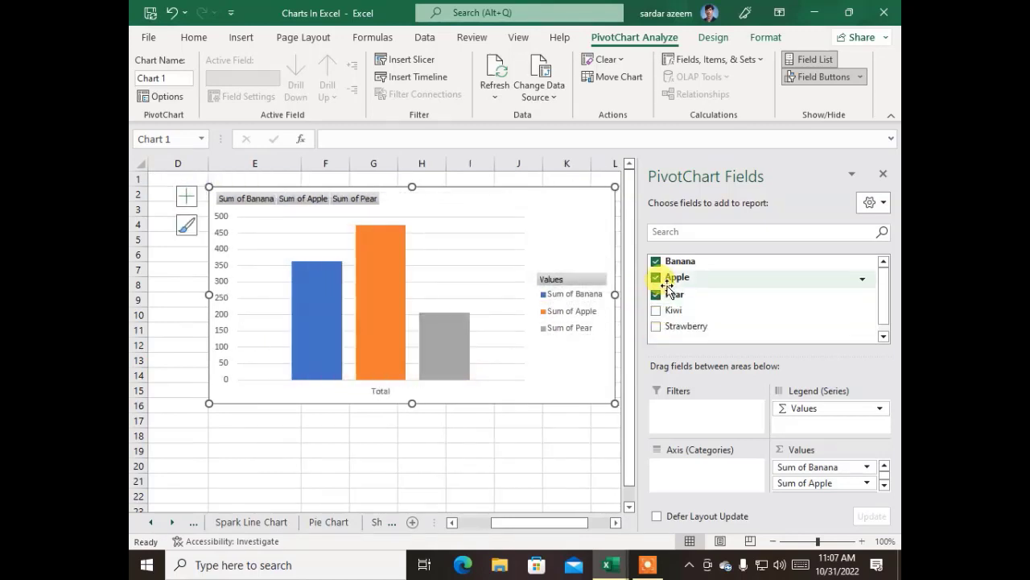
pyautogui.click(656, 293)
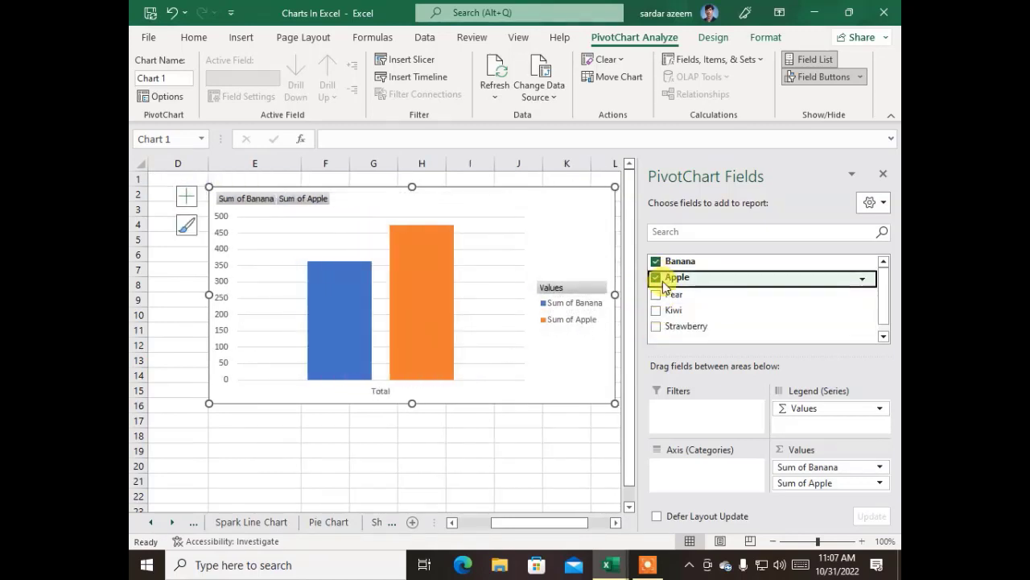
pyautogui.click(655, 278)
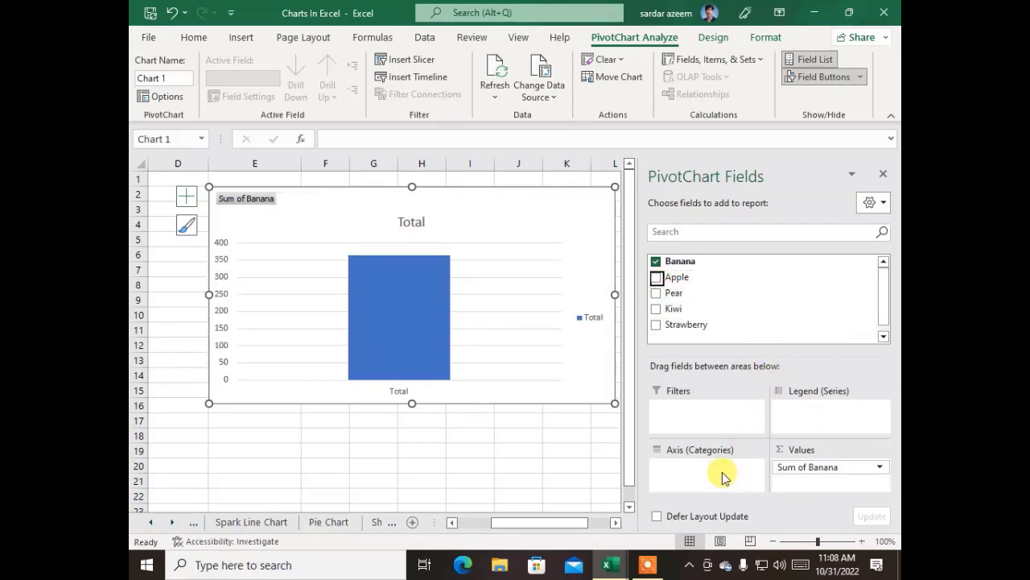
pyautogui.click(657, 278)
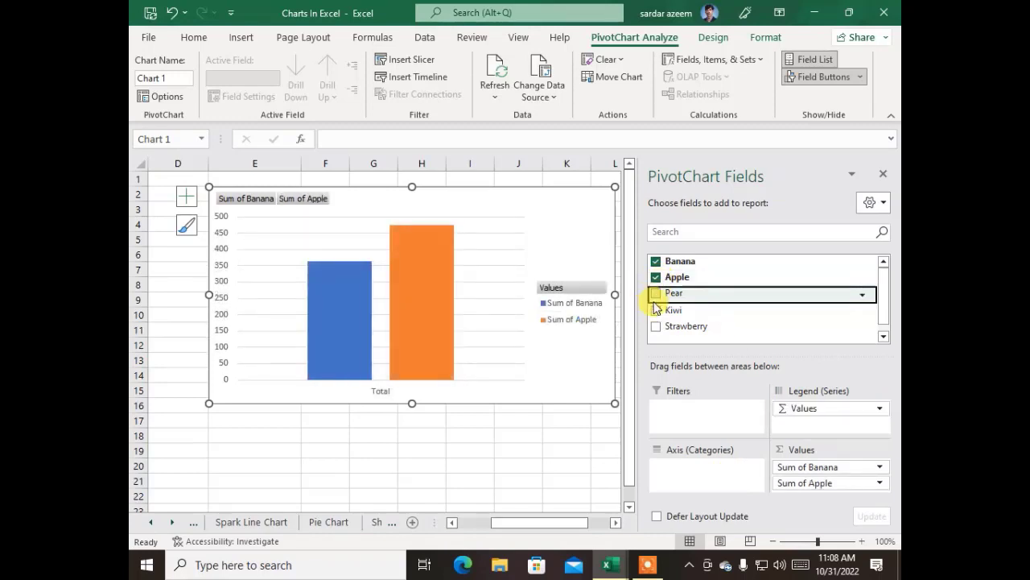
pyautogui.click(656, 278)
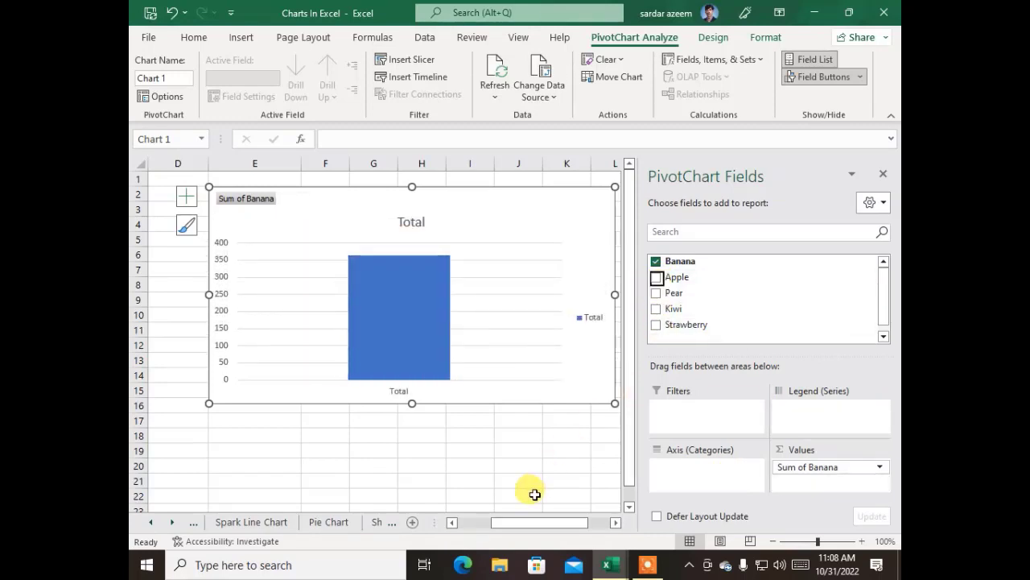
# Delete the Result Sheet column chart below the marks table on Sheet2.
pyautogui.click(379, 523)
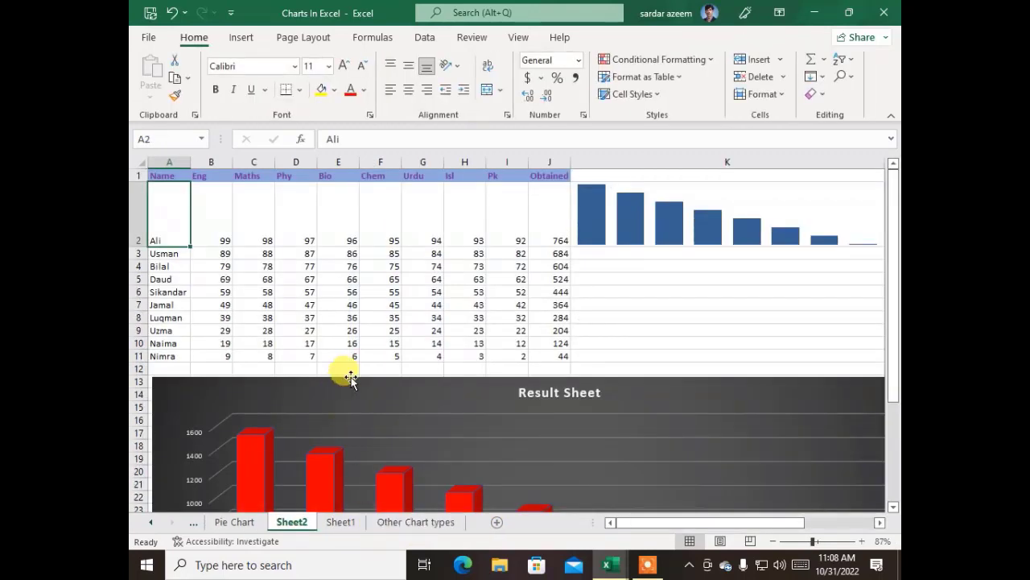
pyautogui.click(624, 449)
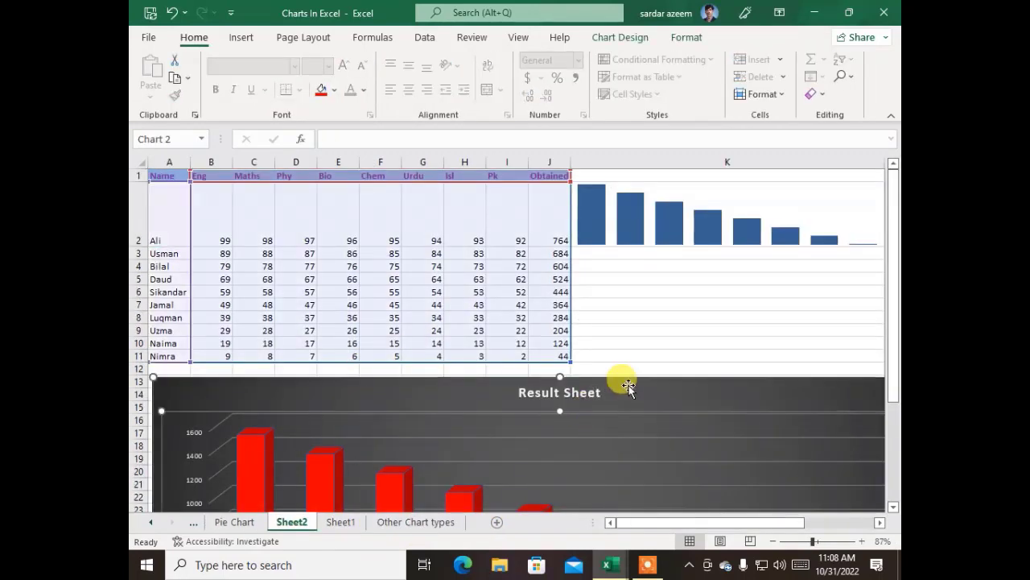
pyautogui.press('Delete')
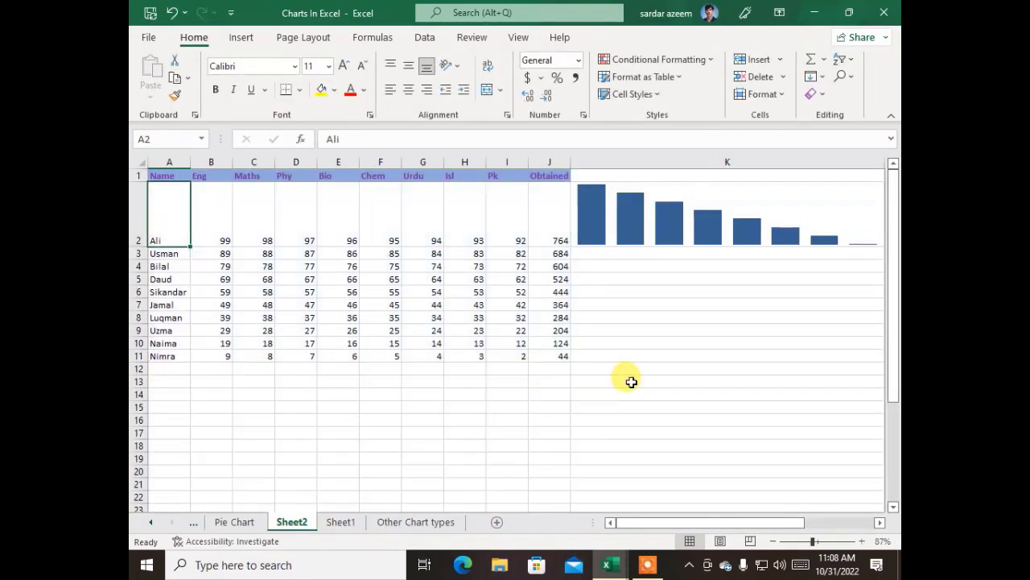
pyautogui.click(242, 38)
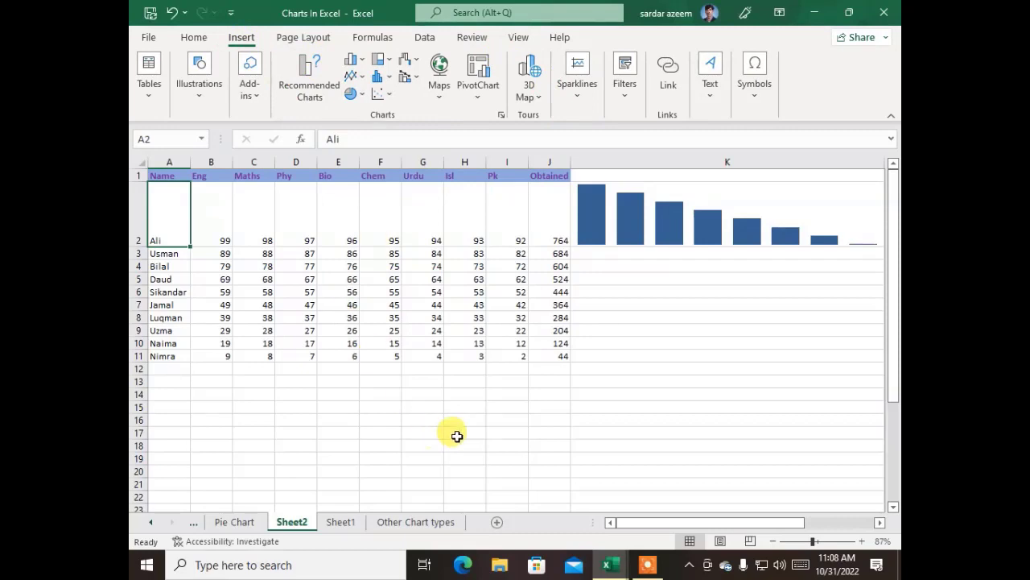
pyautogui.moveTo(656, 573)
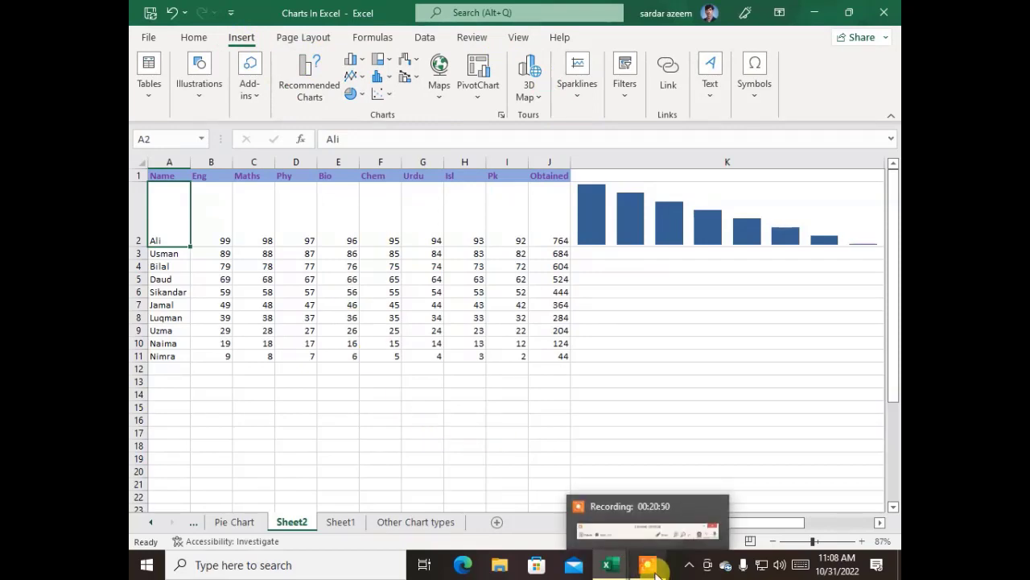
pyautogui.click(657, 573)
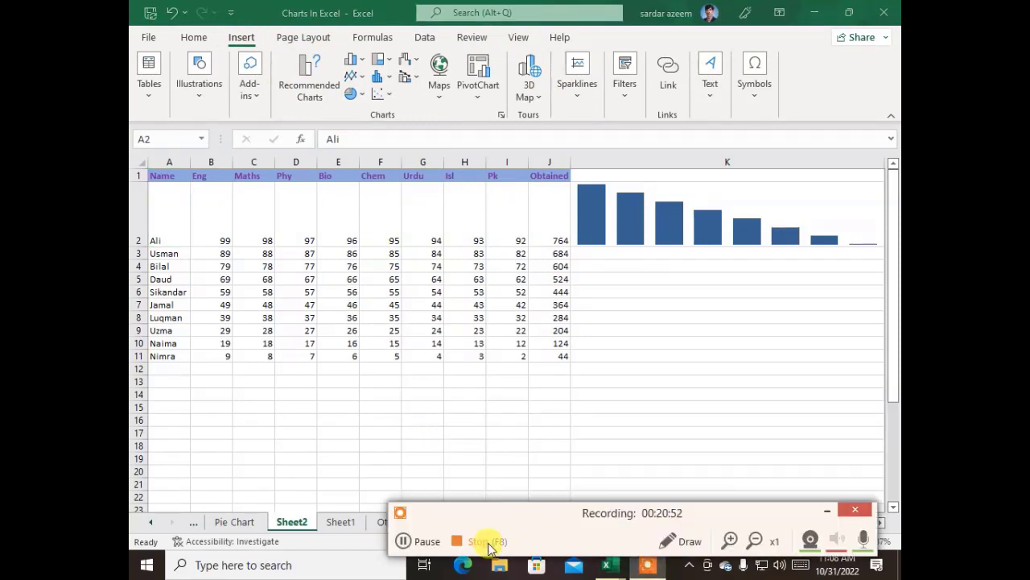
pyautogui.click(483, 542)
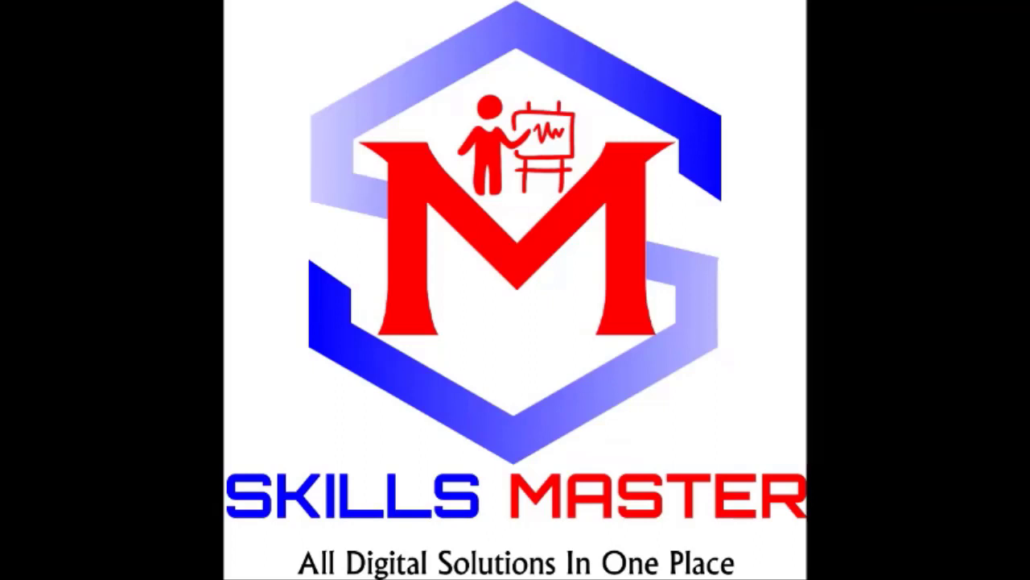